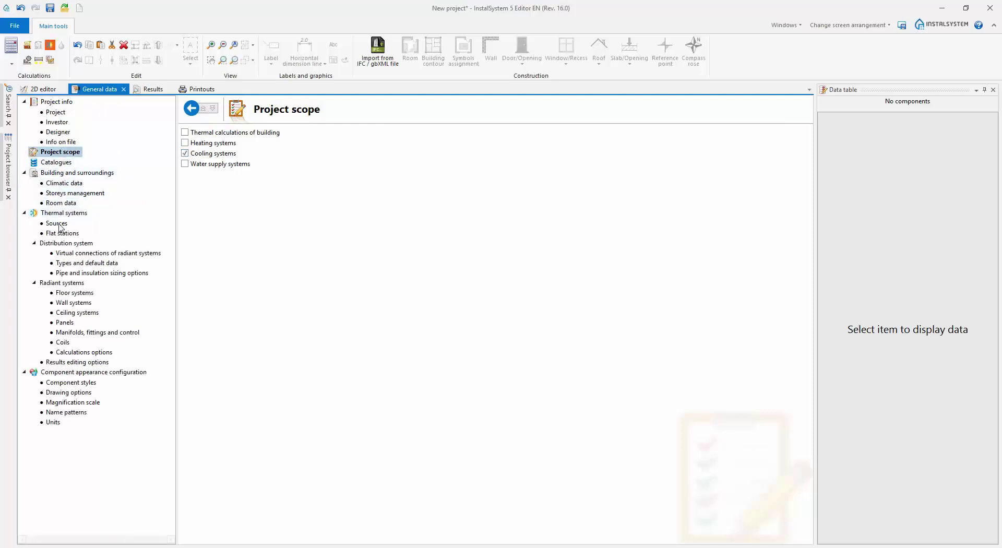
- Review the ceiling systems' default data, including the clip rail system's additional information and the available pipe spacings
{"action": "left_click", "coordinate": [76, 313]}
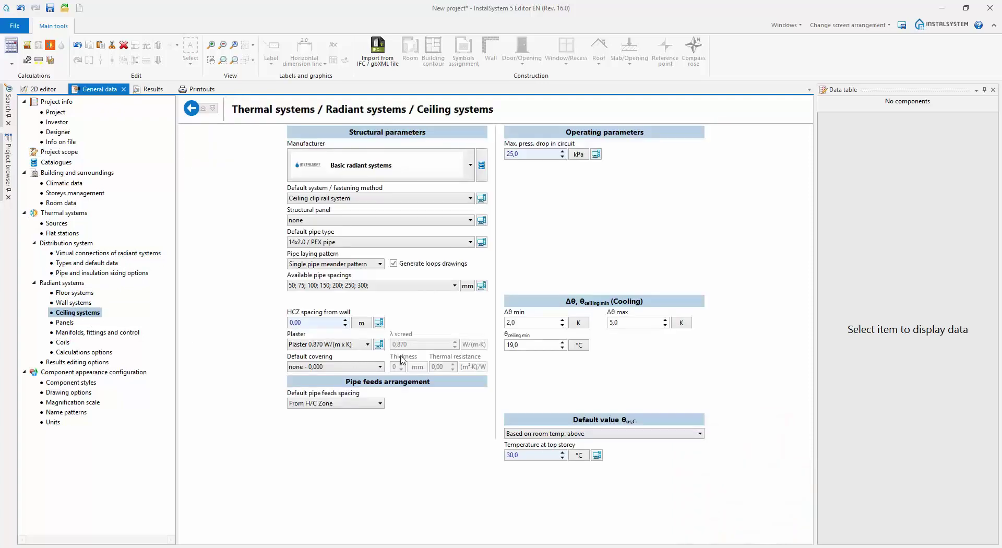
{"action": "left_click", "coordinate": [471, 199]}
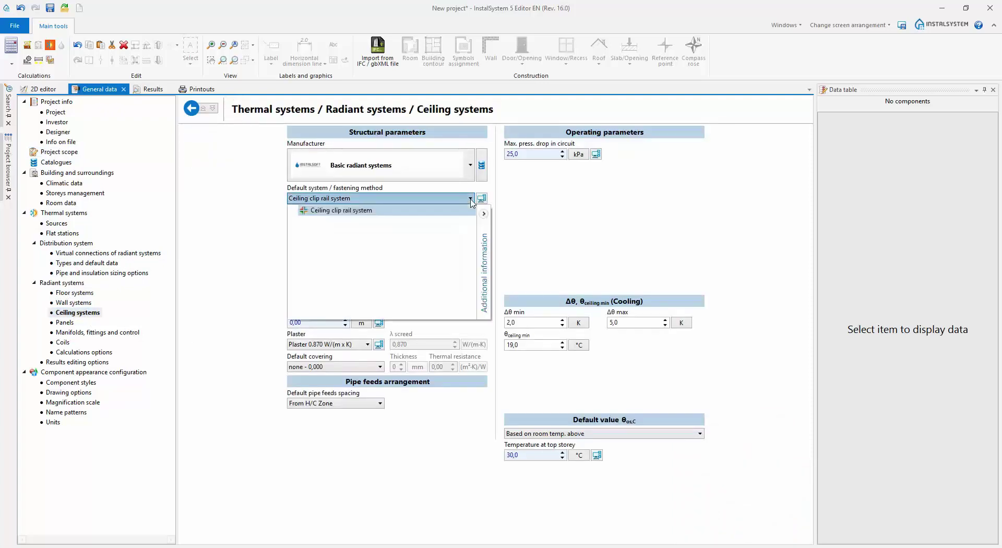
{"action": "left_click", "coordinate": [485, 214]}
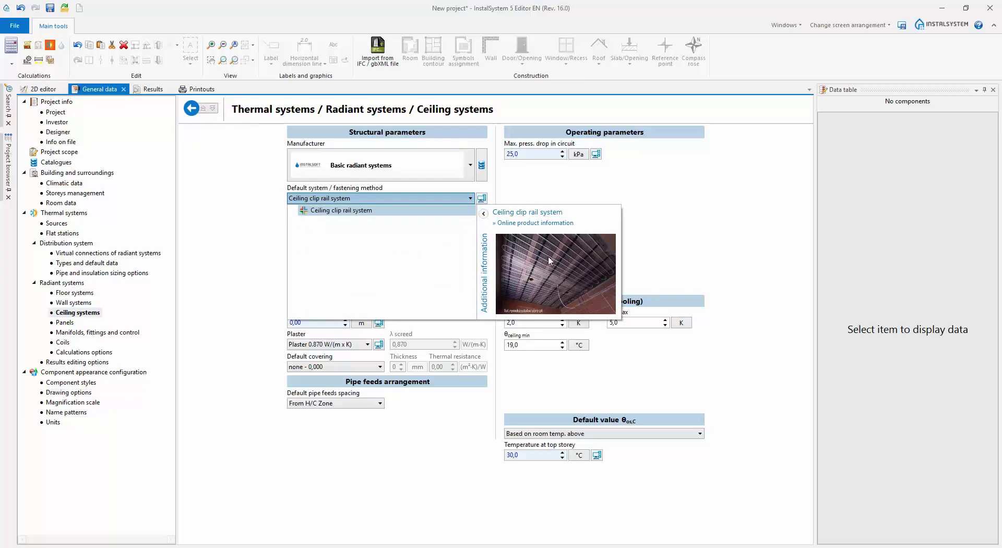
{"action": "left_click", "coordinate": [472, 200]}
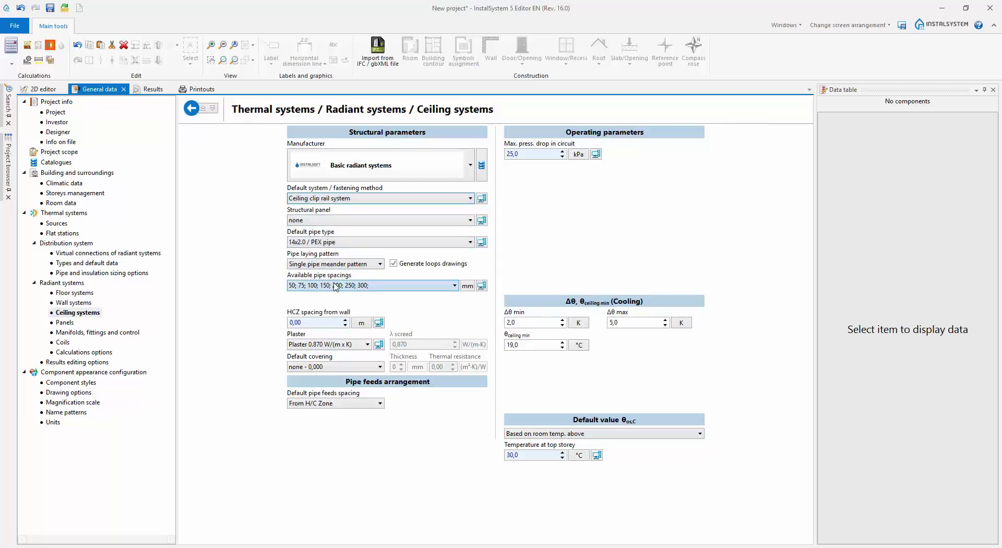
{"action": "left_click", "coordinate": [455, 285]}
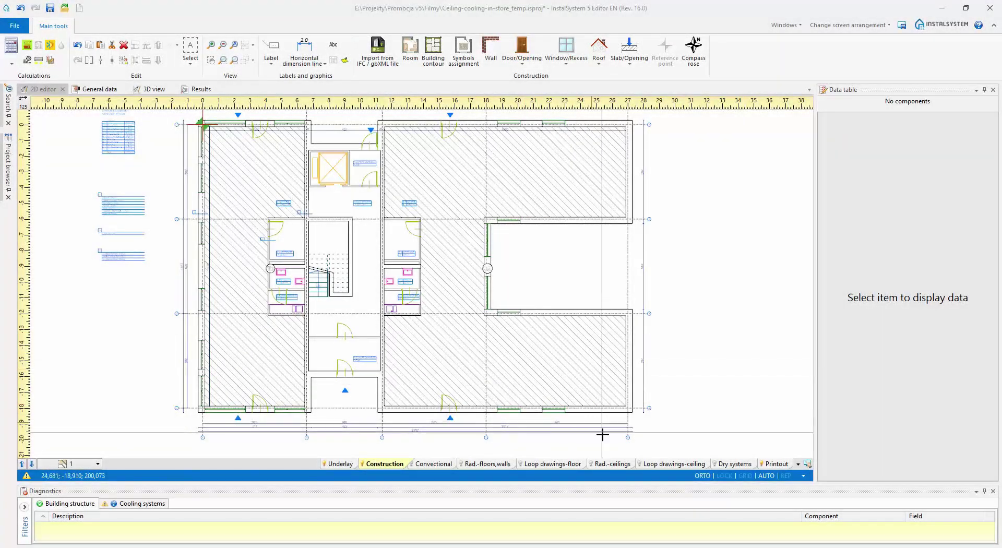
- Place a heating/cooling ceiling zone in each room of storey 1 on the Rad.-ceilings layer
{"action": "left_click", "coordinate": [613, 464]}
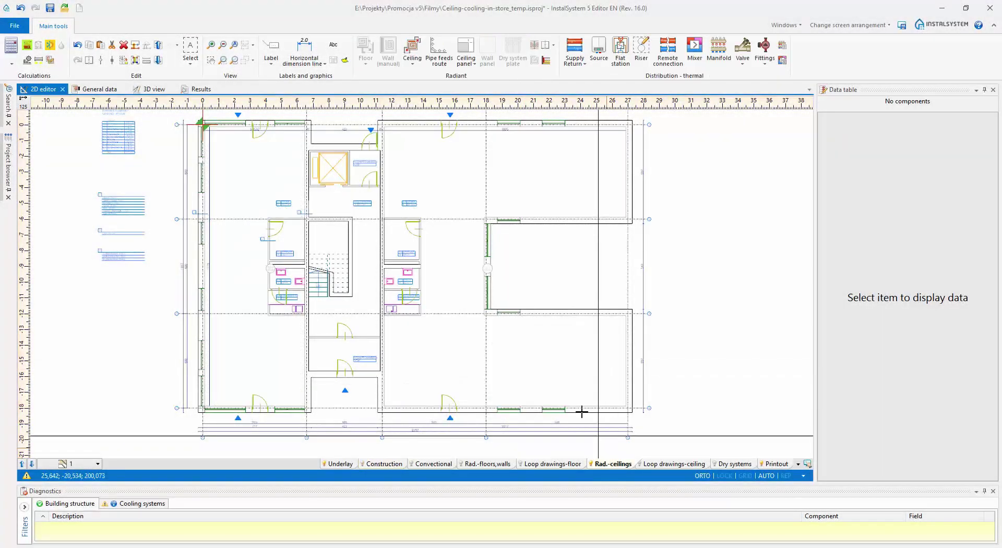
{"action": "left_click", "coordinate": [414, 64]}
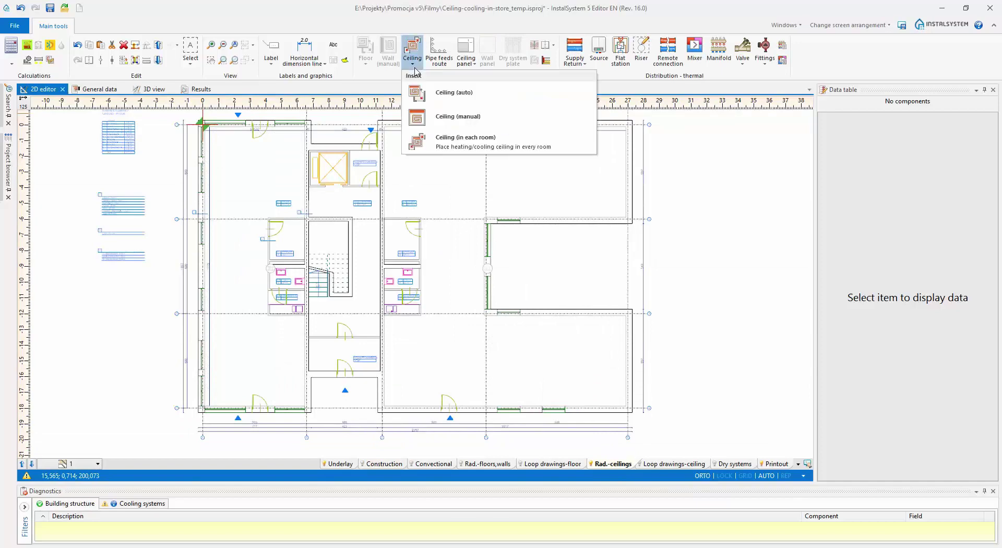
{"action": "left_click", "coordinate": [464, 142]}
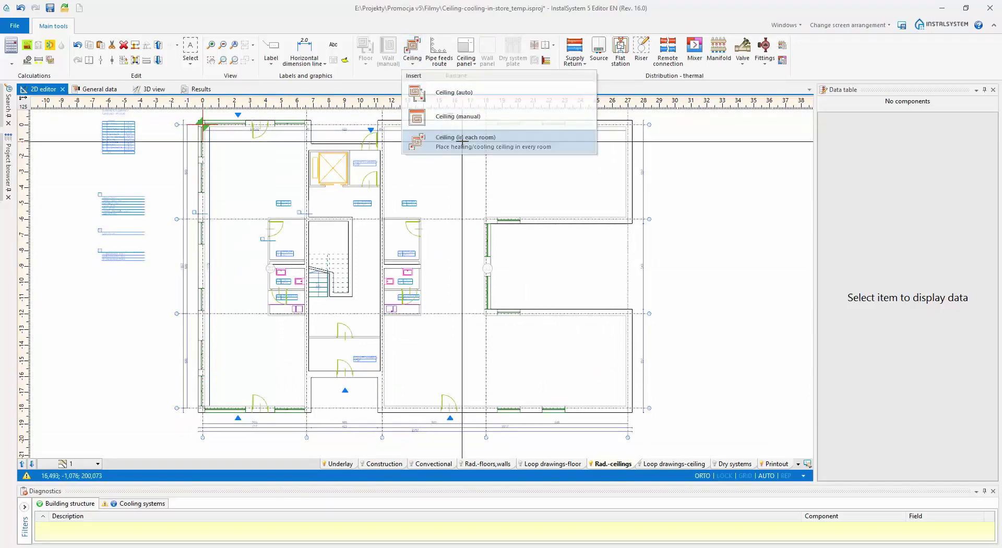
- Split the ceiling zone of store 0.1 horizontally, in line with the upper wall of storage 0.2
{"action": "scroll", "coordinate": [243, 219], "scroll_direction": "up", "scroll_amount": 7}
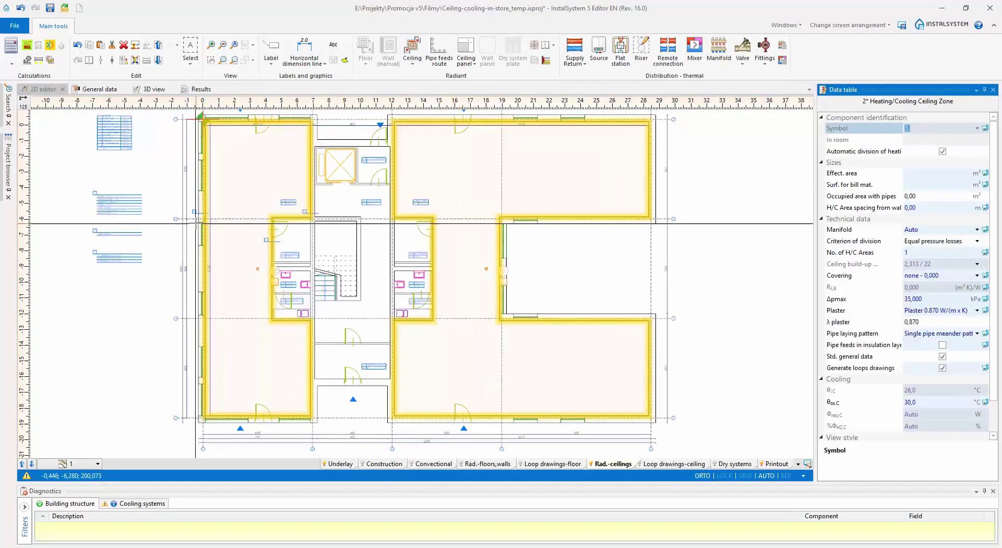
{"action": "middle_click_drag", "start_coordinate": [359, 245], "coordinate": [337, 266]}
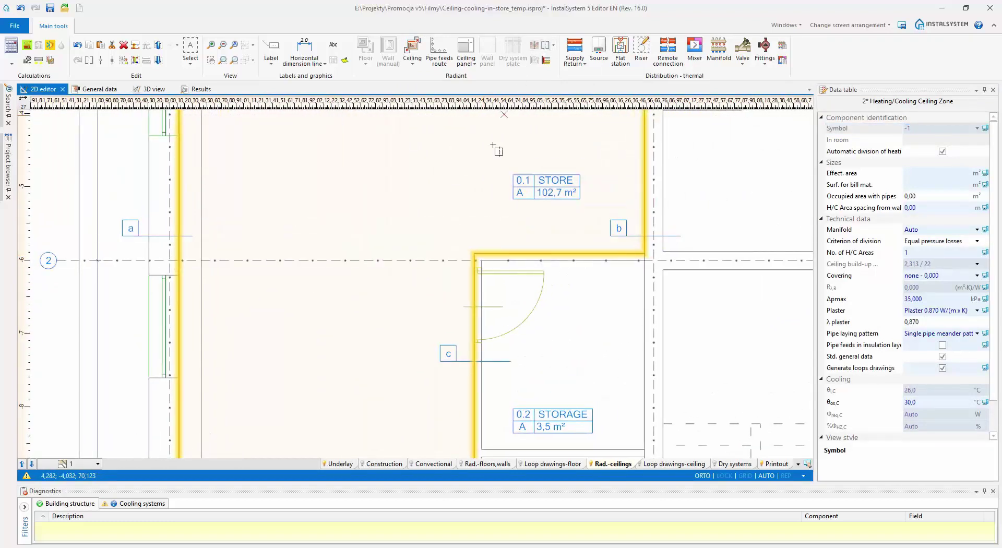
{"action": "left_click", "coordinate": [449, 253]}
{"action": "left_click", "coordinate": [128, 261]}
{"action": "scroll", "coordinate": [315, 351], "scroll_direction": "up", "scroll_amount": 1}
{"action": "middle_click_drag", "start_coordinate": [323, 284], "coordinate": [343, 145]}
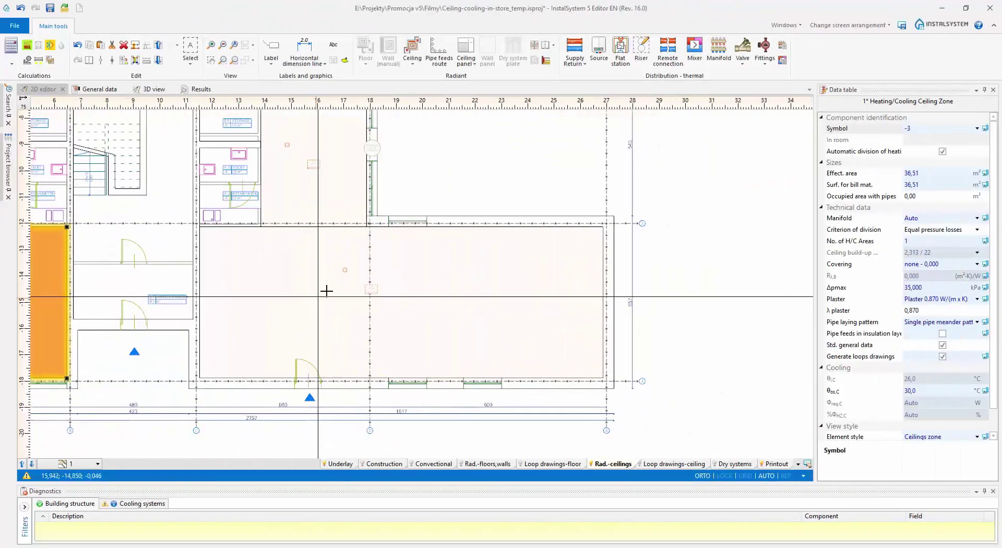
- Check the data of the lower, middle and upper ceiling zones in the store on the building's east side
{"action": "left_click", "coordinate": [344, 269]}
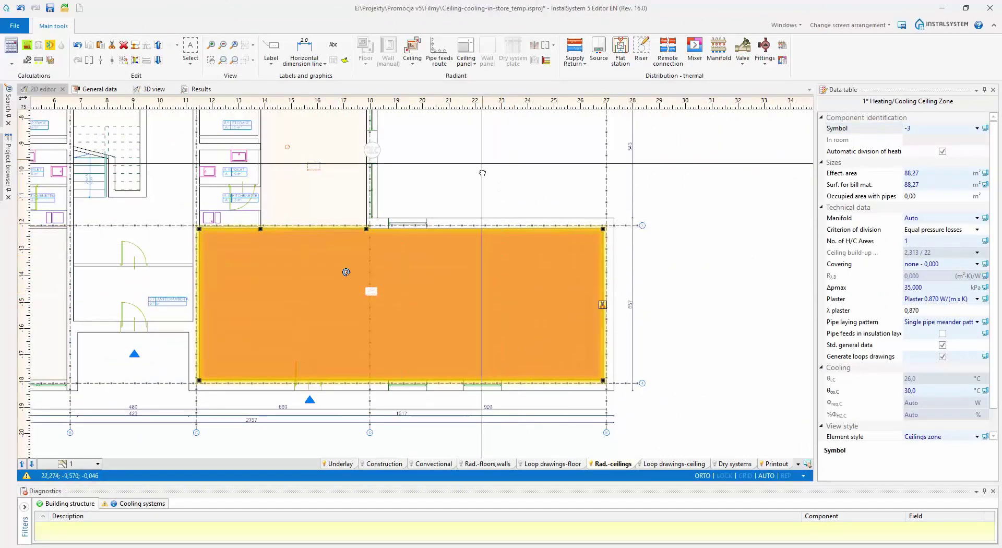
{"action": "middle_click_drag", "start_coordinate": [482, 172], "coordinate": [494, 302]}
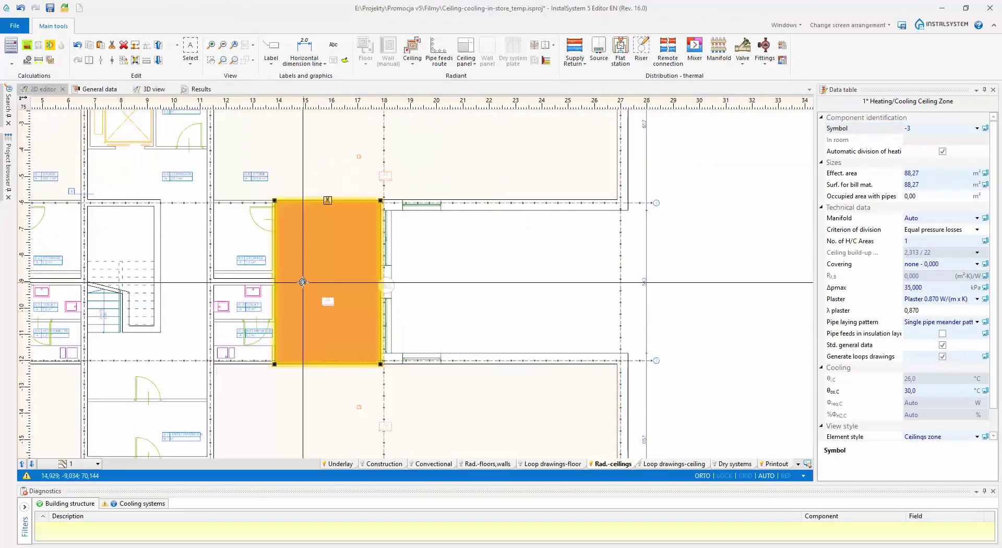
{"action": "left_click", "coordinate": [303, 281]}
{"action": "middle_click_drag", "start_coordinate": [303, 282], "coordinate": [249, 398]}
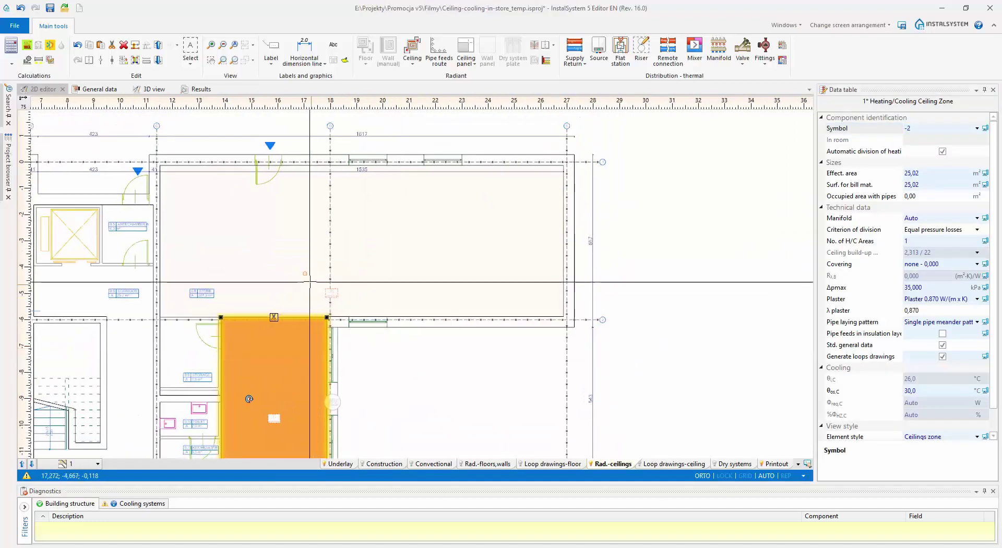
{"action": "left_click", "coordinate": [331, 260]}
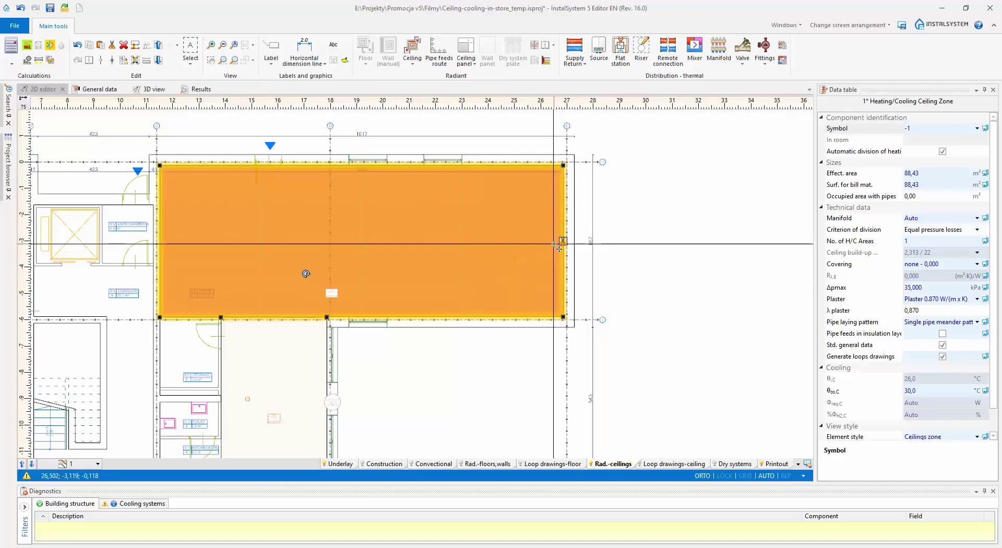
{"action": "scroll", "coordinate": [516, 289], "scroll_direction": "down", "scroll_amount": 2}
{"action": "middle_click_drag", "start_coordinate": [517, 290], "coordinate": [644, 215]}
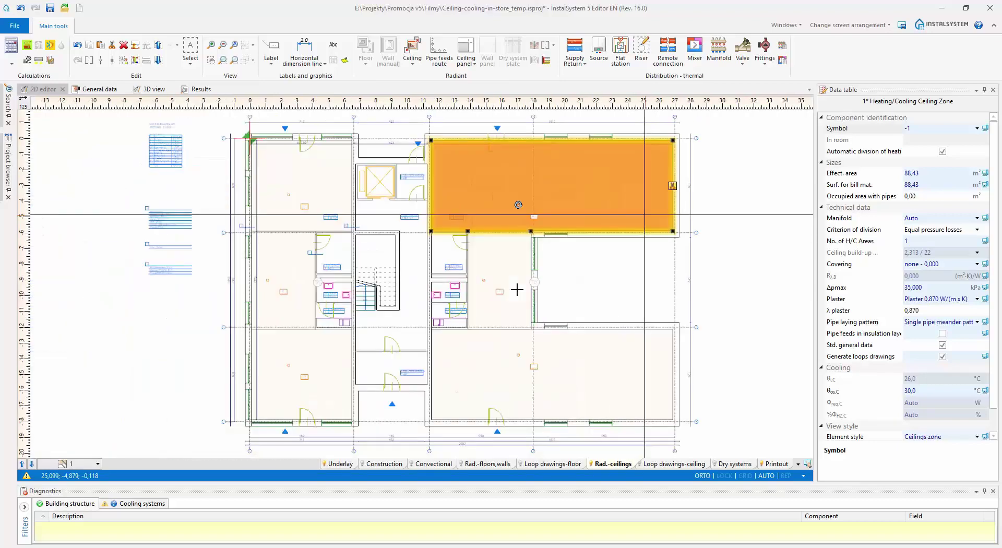
- Run the calculations to divide the ceiling zones and generate pipe loops, and examine the loops in the upper store zone
{"action": "left_click", "coordinate": [11, 45]}
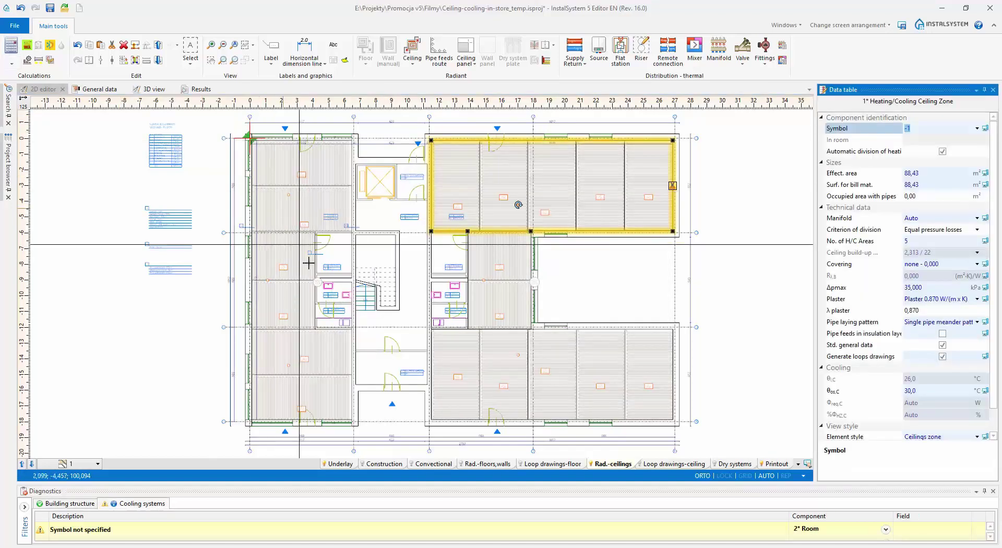
{"action": "scroll", "coordinate": [529, 202], "scroll_direction": "up", "scroll_amount": 5}
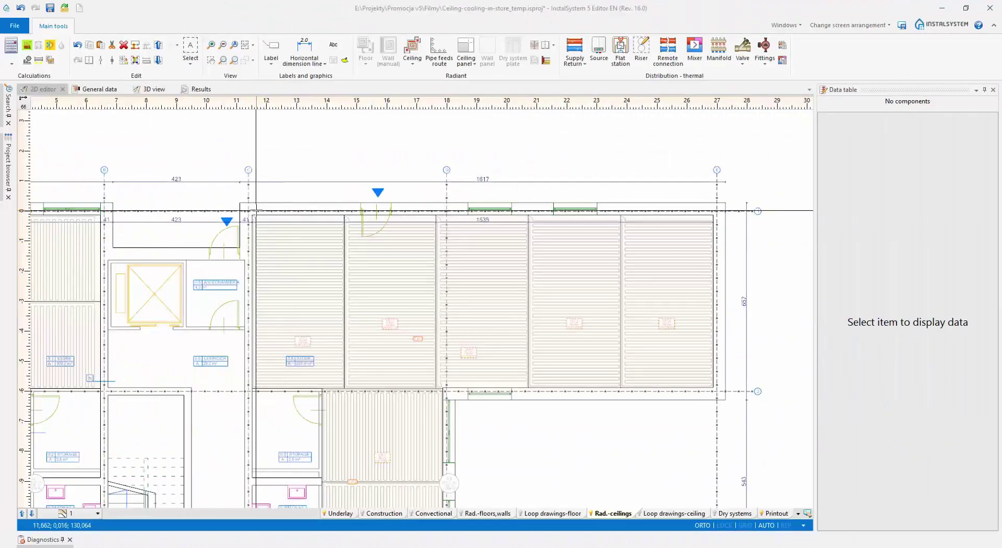
{"action": "scroll", "coordinate": [256, 211], "scroll_direction": "up", "scroll_amount": 6}
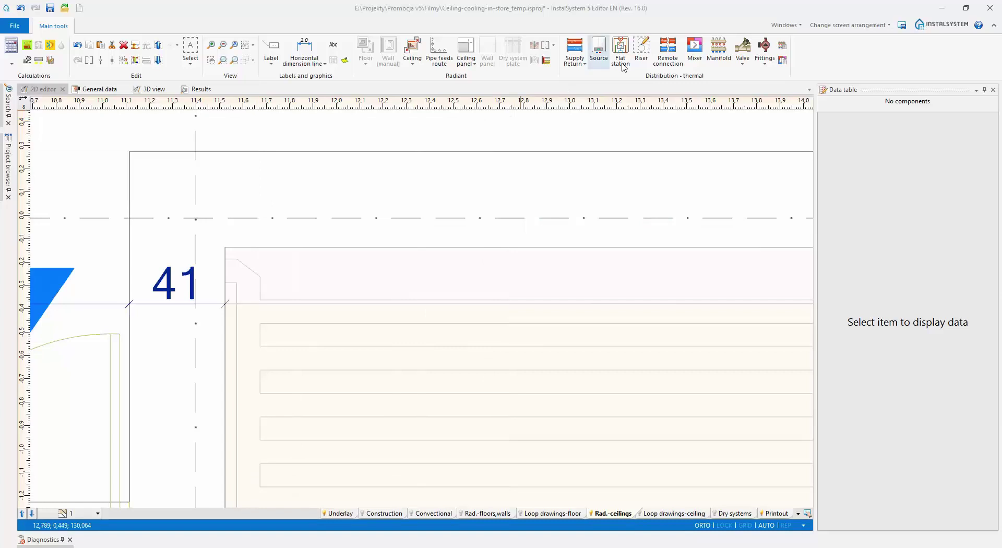
- Insert a supply and return riser at the upper-left corner of the ceiling zone and attach a supply/return pipe-run pair
{"action": "left_click", "coordinate": [642, 49]}
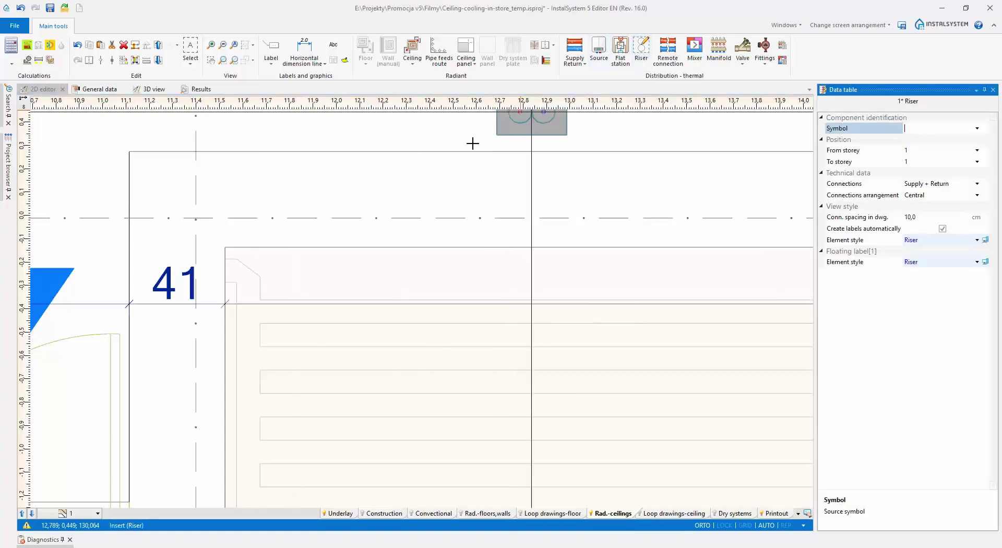
{"action": "left_click", "coordinate": [244, 236]}
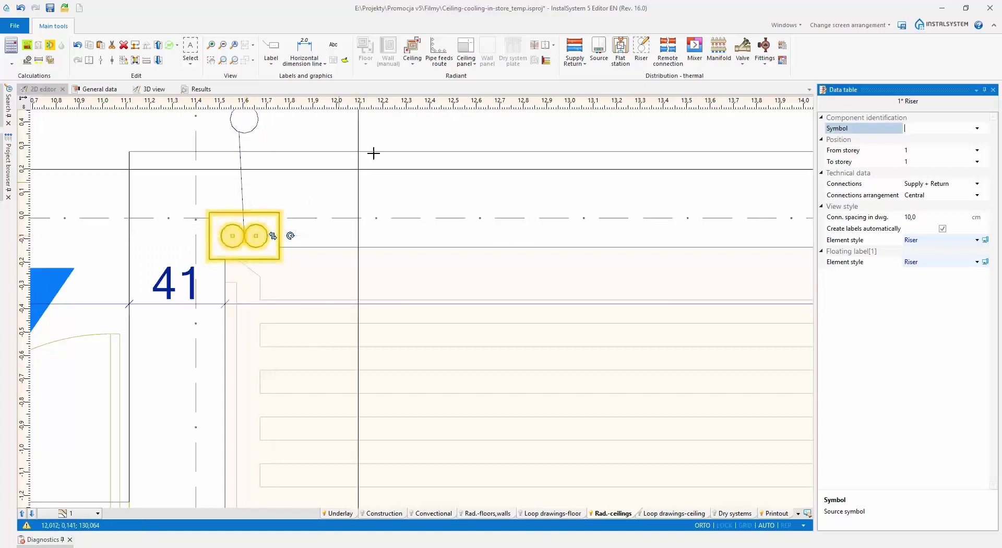
{"action": "left_click", "coordinate": [575, 54]}
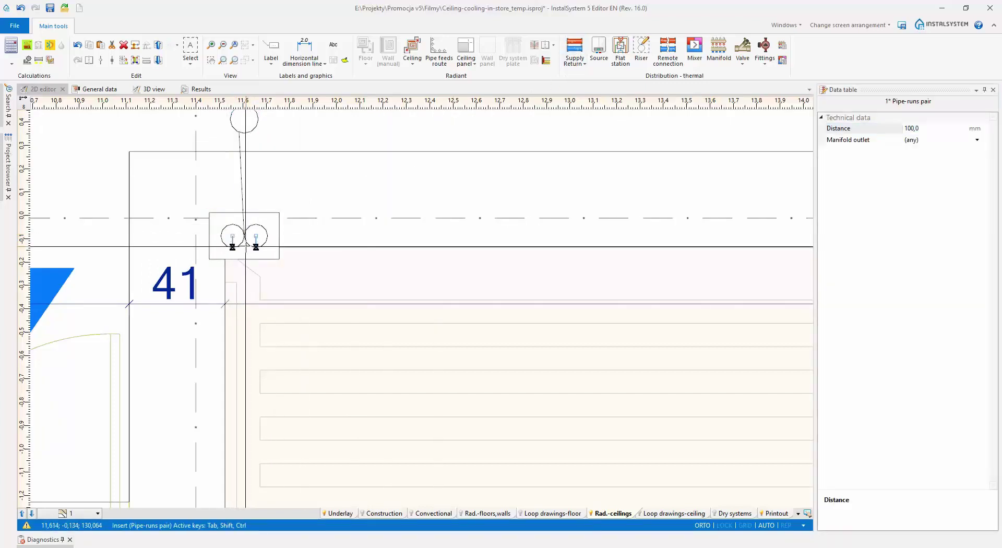
{"action": "left_click", "coordinate": [245, 246]}
- Extend the new riser up to storey 2
{"action": "middle_click_drag", "start_coordinate": [325, 194], "coordinate": [359, 283]}
{"action": "scroll", "coordinate": [359, 282], "scroll_direction": "up", "scroll_amount": 2}
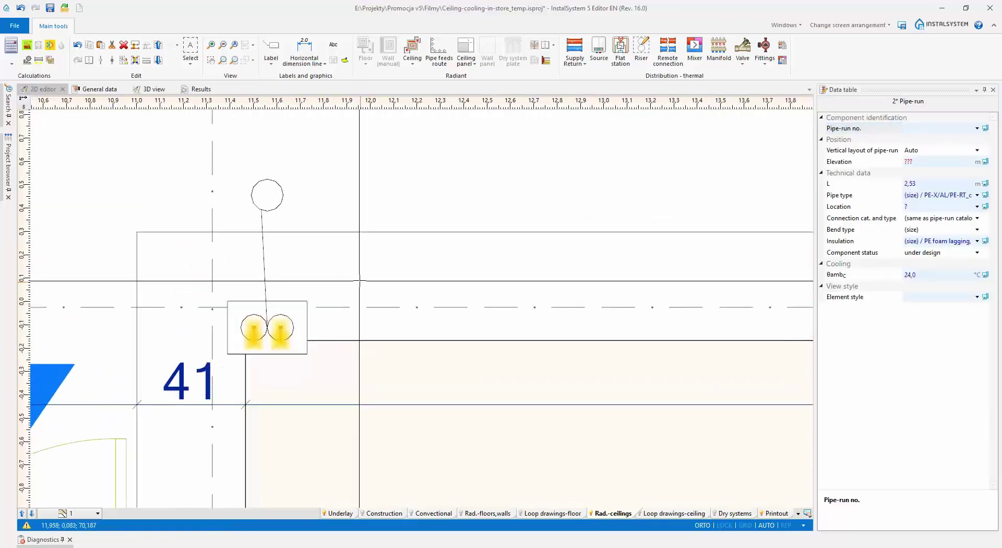
{"action": "left_click", "coordinate": [230, 160]}
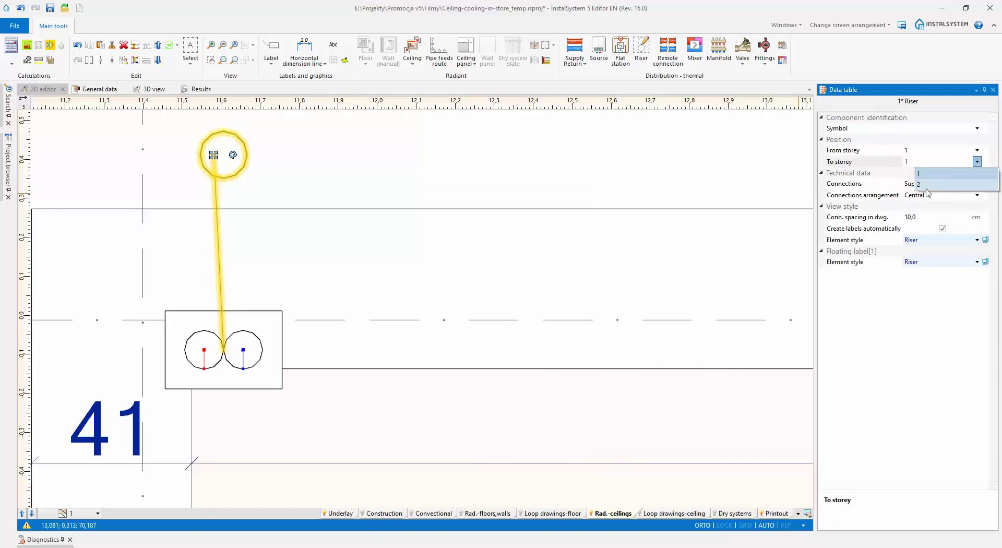
{"action": "left_click", "coordinate": [925, 186]}
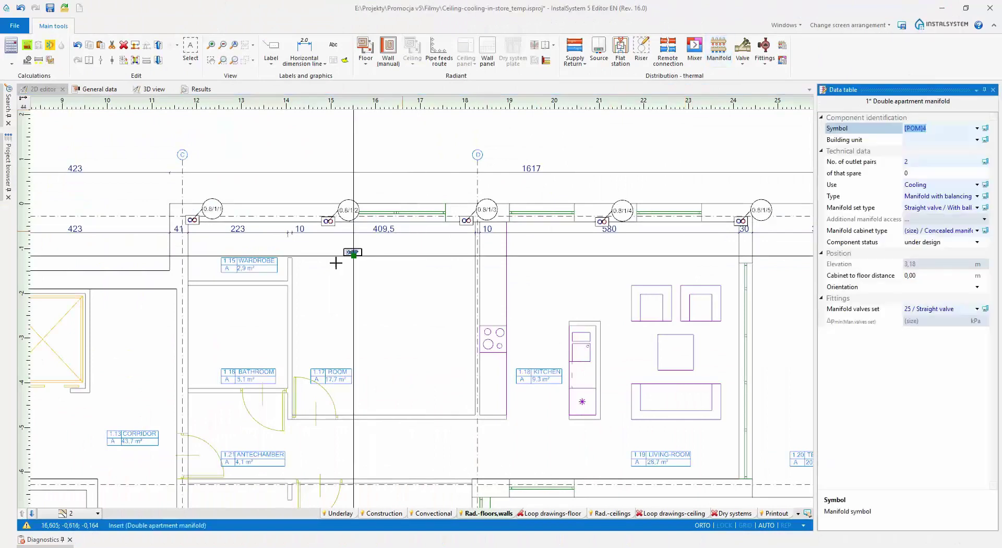
- Insert a double apartment manifold for cooling at the wall below the wardrobe on storey 2, with 5 outlet pairs
{"action": "scroll", "coordinate": [168, 311], "scroll_direction": "up", "scroll_amount": 7}
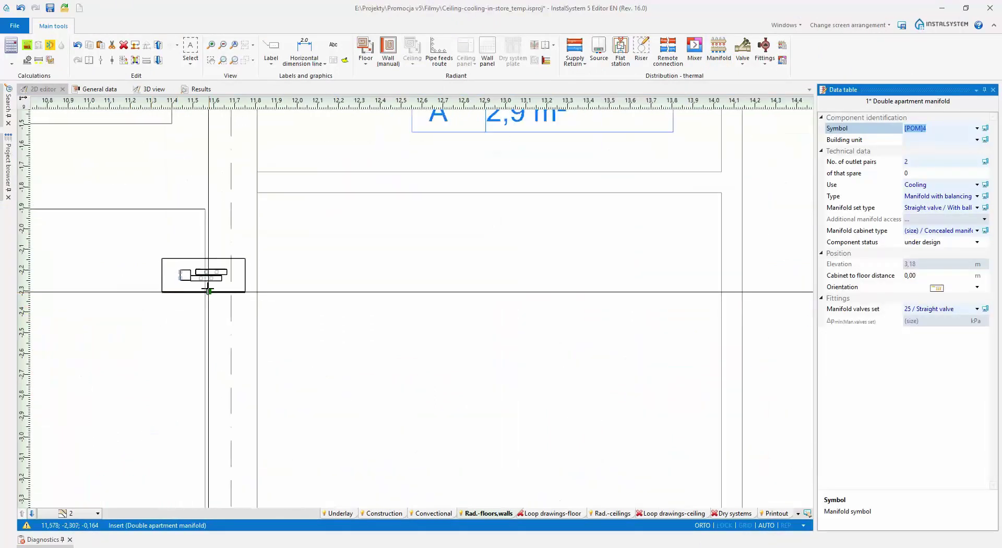
{"action": "left_click", "coordinate": [205, 287]}
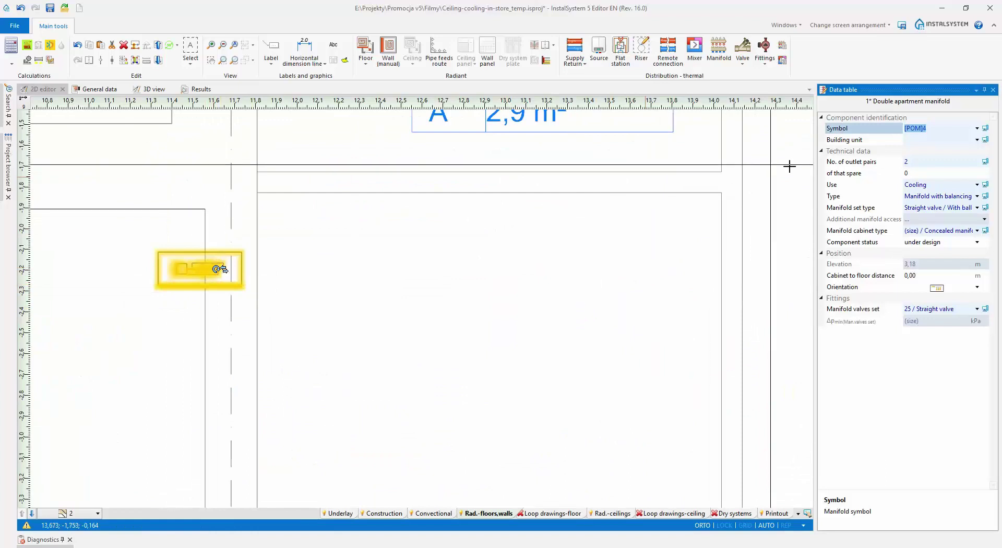
{"action": "left_click", "coordinate": [911, 162]}
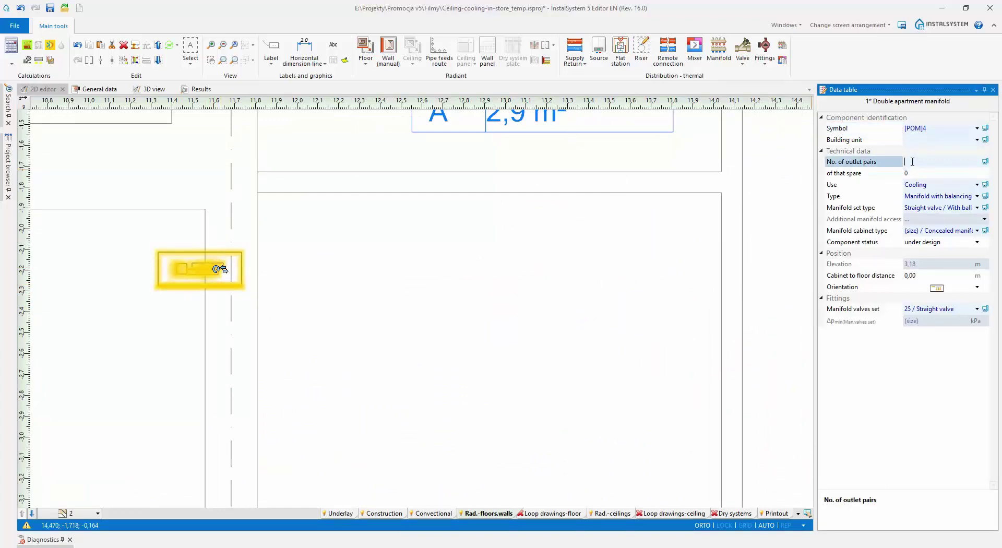
{"action": "type", "text": "5"}
{"action": "key", "text": "Return"}
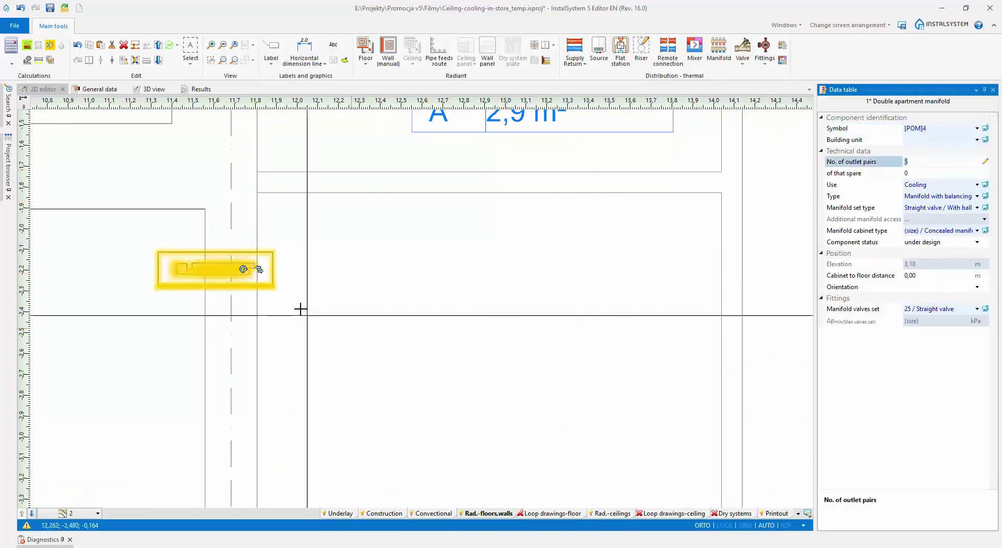
- Rotate the manifold to vertical and move it into the wall corner beside the wardrobe and bathroom
{"action": "mouse_move", "coordinate": [254, 270]}
{"action": "left_click_drag", "start_coordinate": [258, 269], "coordinate": [200, 242]}
{"action": "middle_click_drag", "start_coordinate": [244, 277], "coordinate": [186, 341]}
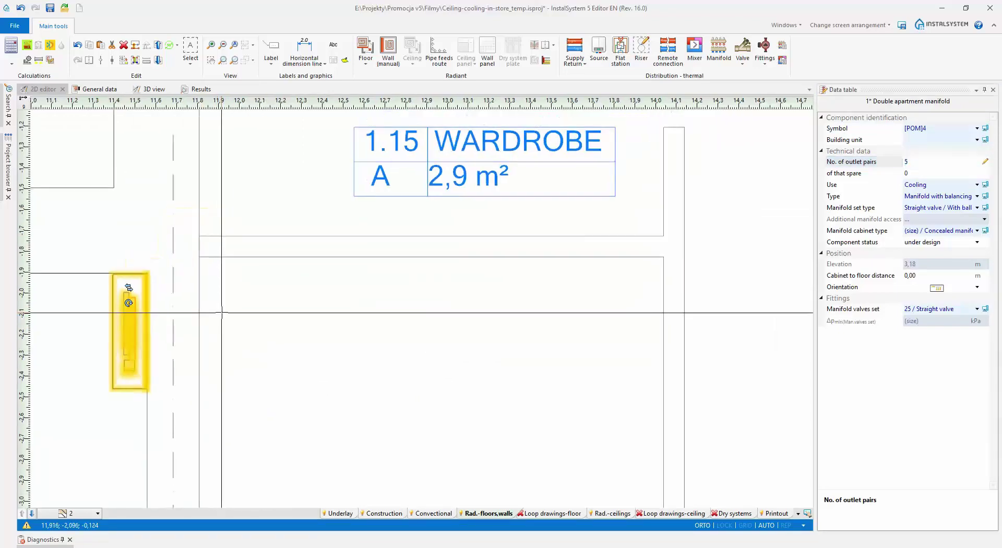
{"action": "left_click", "coordinate": [231, 322]}
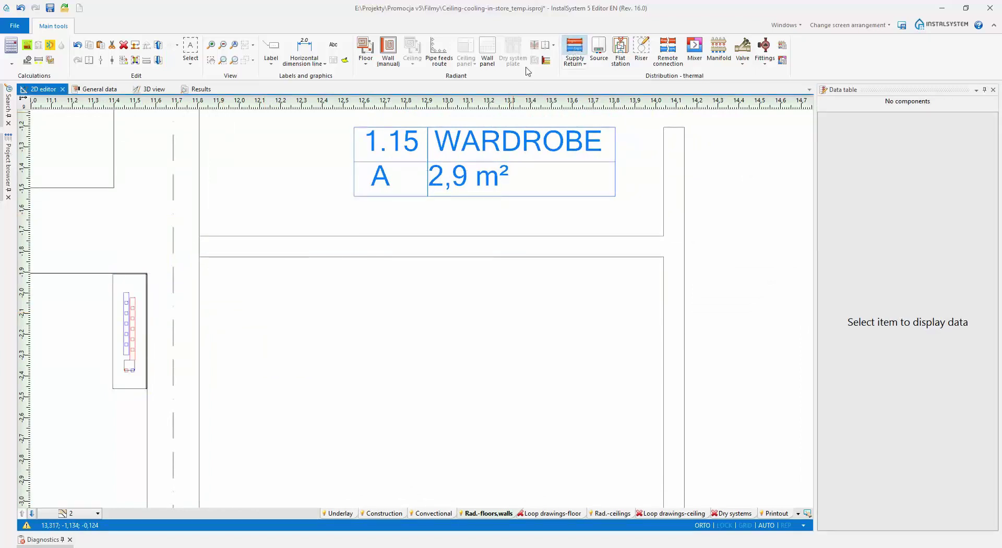
- Draw a supply/return pipe-run pair from the manifold outlets to riser 0.8/1/1
{"action": "left_click", "coordinate": [545, 60]}
{"action": "left_click", "coordinate": [130, 302]}
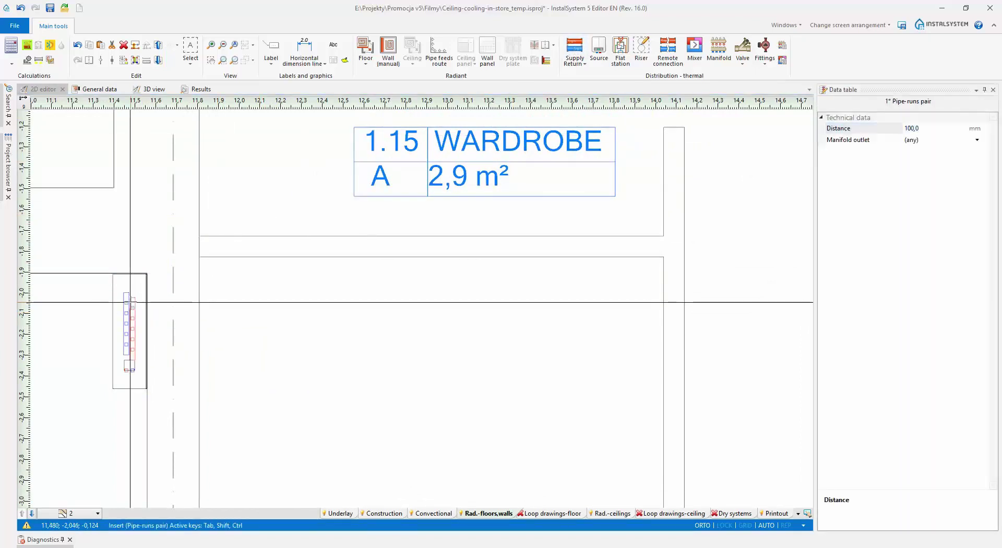
{"action": "left_click", "coordinate": [224, 304]}
{"action": "scroll", "coordinate": [224, 305], "scroll_direction": "down", "scroll_amount": 4}
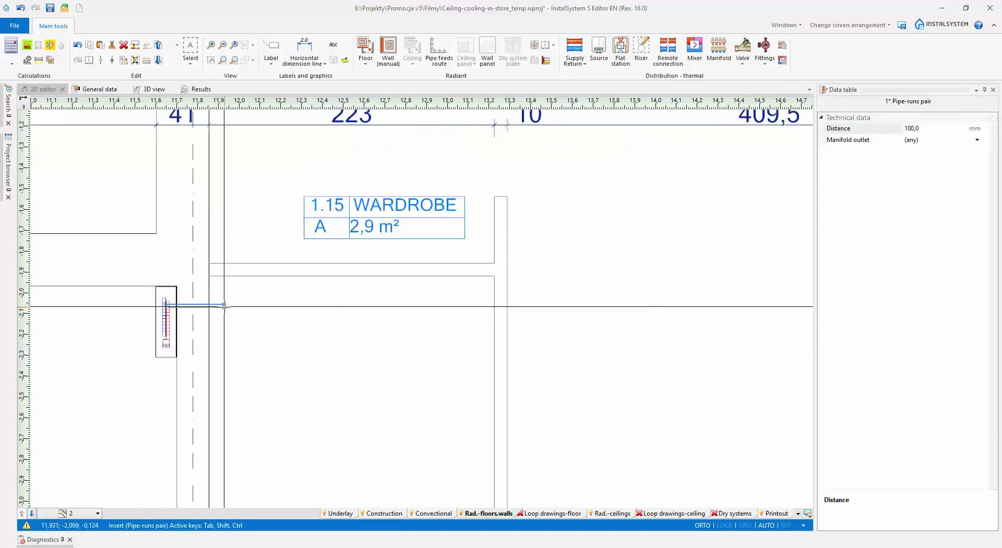
{"action": "scroll", "coordinate": [224, 179], "scroll_direction": "up", "scroll_amount": 2}
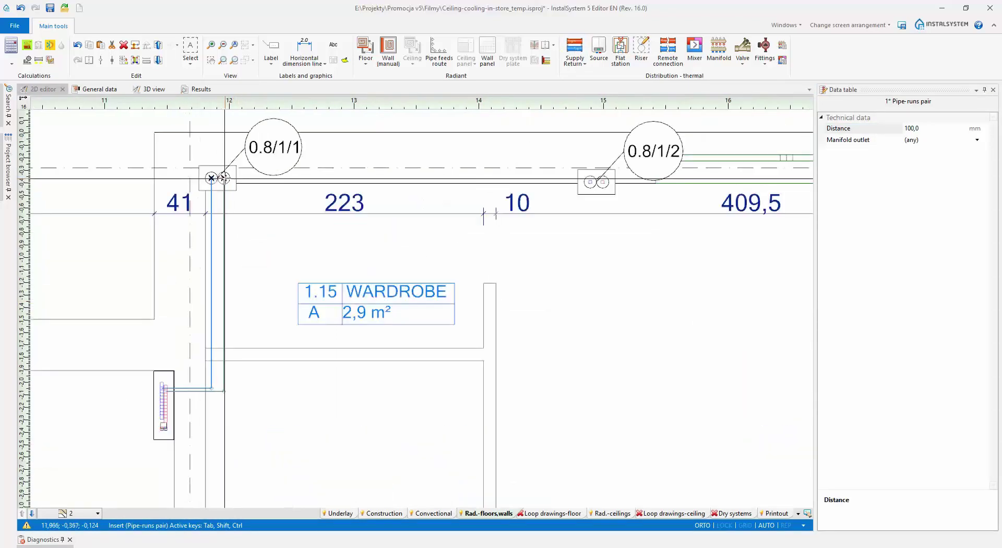
{"action": "left_click", "coordinate": [225, 179]}
{"action": "key", "text": "Escape"}
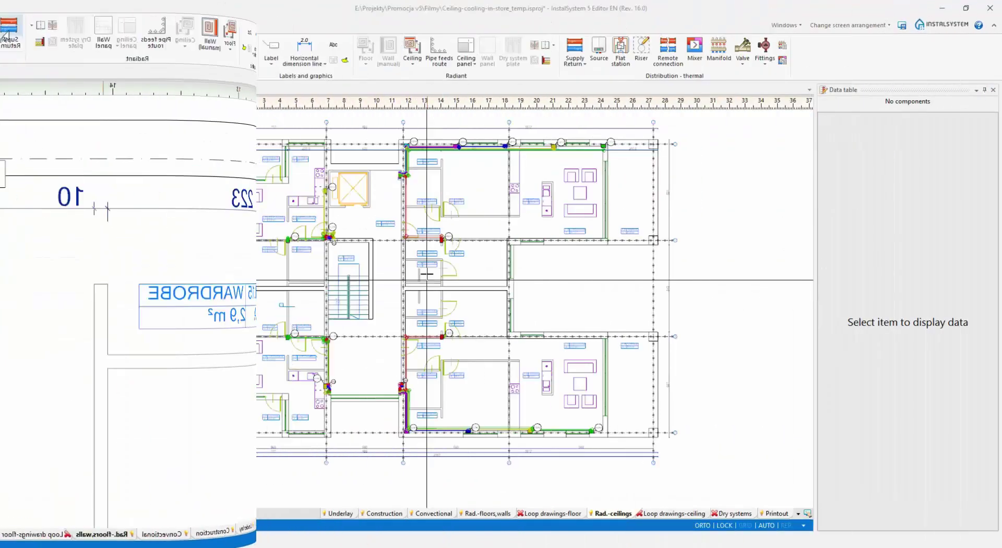
- Insert a supply and return riser in the wall just below the manifold on storey 2 and rotate it to vertical
{"action": "scroll", "coordinate": [408, 176], "scroll_direction": "up", "scroll_amount": 8}
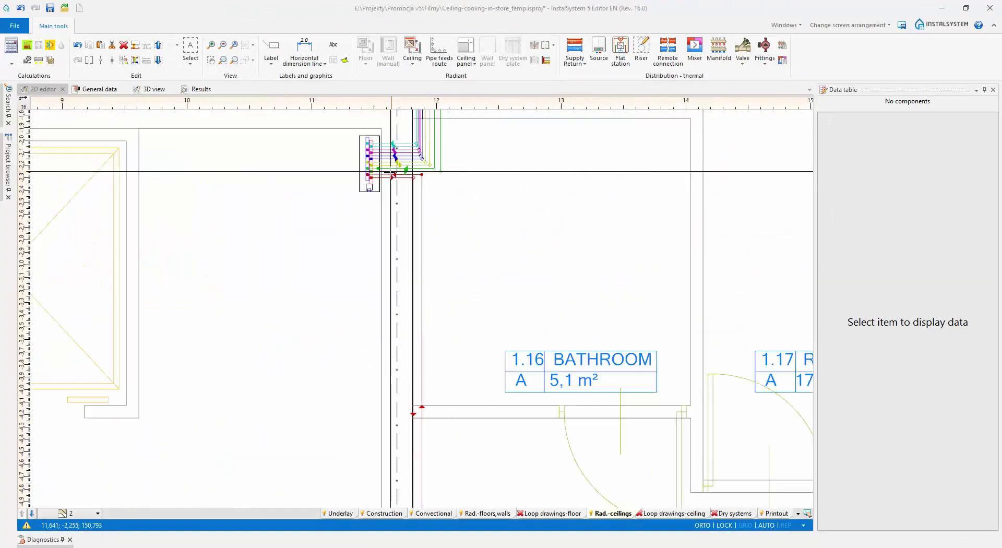
{"action": "left_click", "coordinate": [438, 514]}
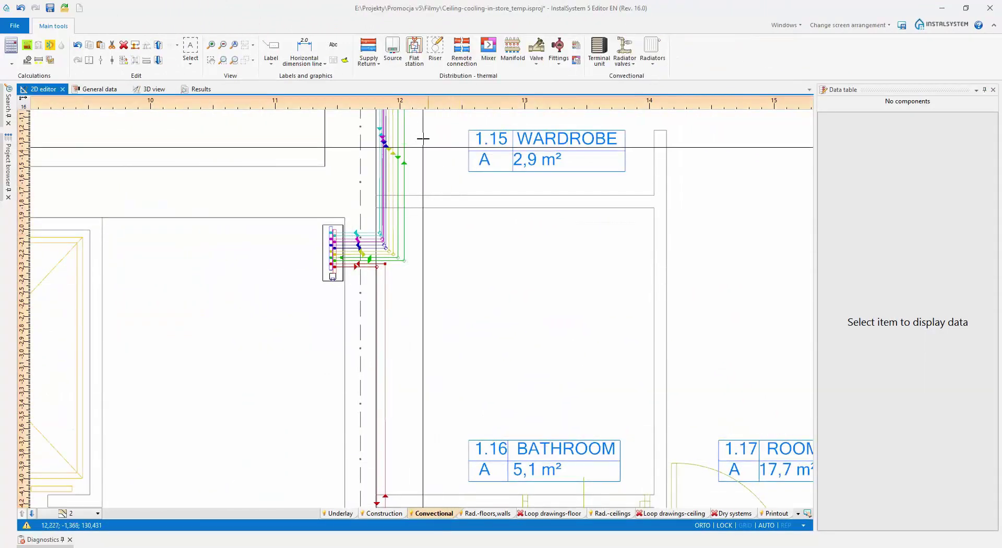
{"action": "left_click", "coordinate": [435, 51]}
{"action": "scroll", "coordinate": [364, 264], "scroll_direction": "up", "scroll_amount": 5}
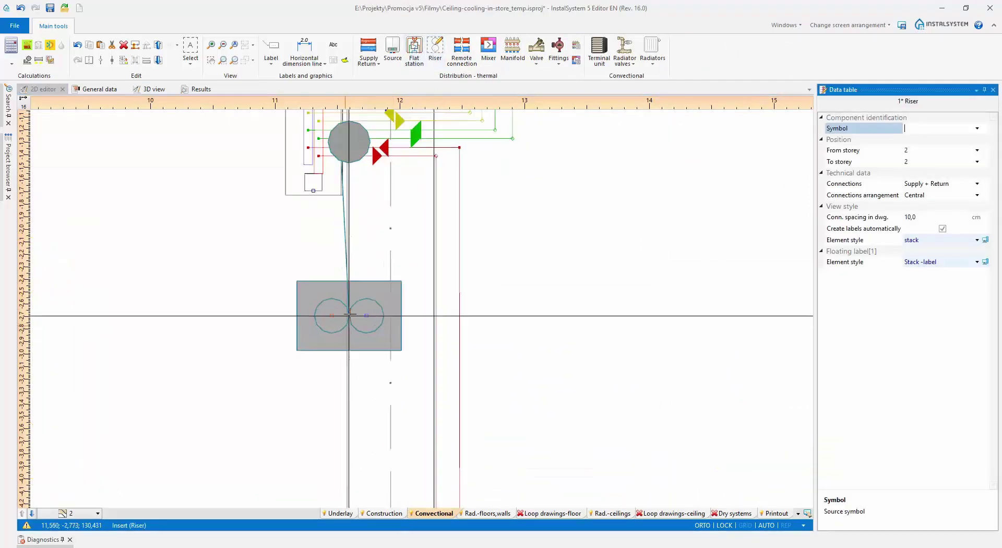
{"action": "scroll", "coordinate": [364, 264], "scroll_direction": "down", "scroll_amount": 3}
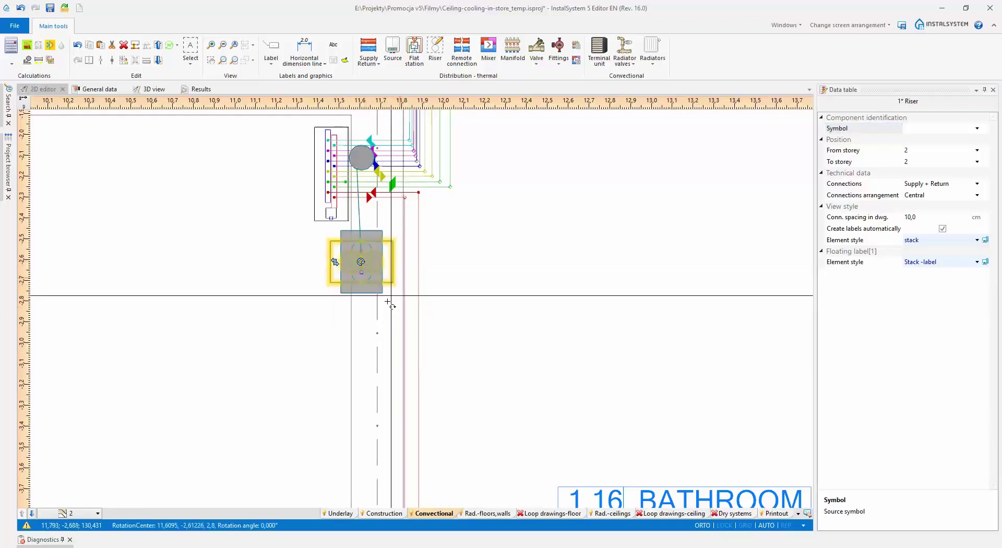
{"action": "scroll", "coordinate": [370, 238], "scroll_direction": "up", "scroll_amount": 3}
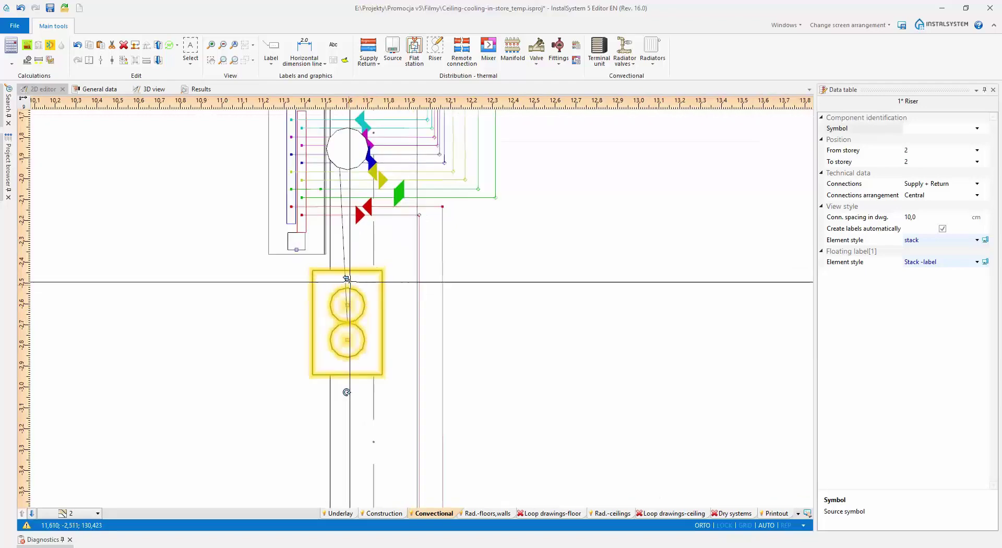
- Connect the manifold to the new riser with a supply/return pipe-run pair
{"action": "left_click", "coordinate": [368, 48]}
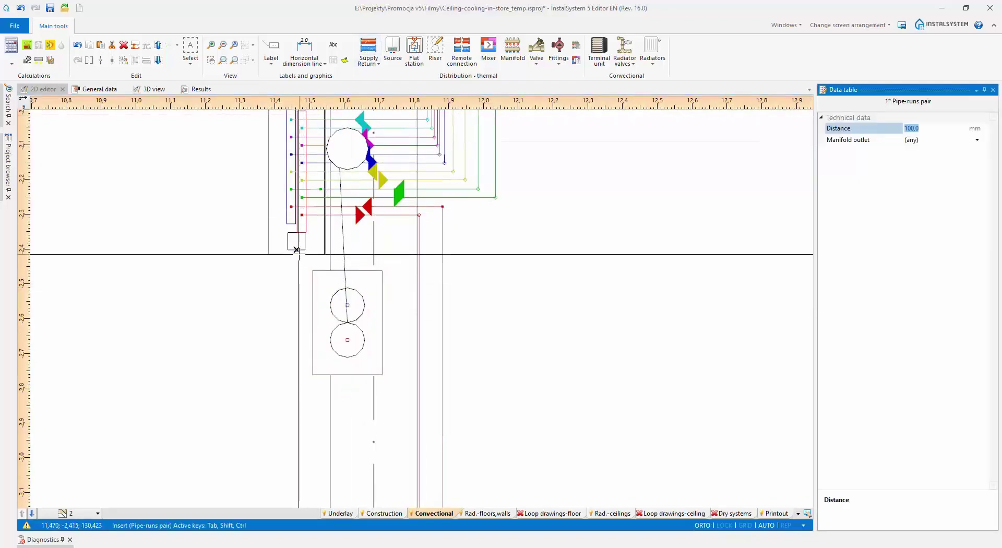
{"action": "left_click", "coordinate": [350, 327]}
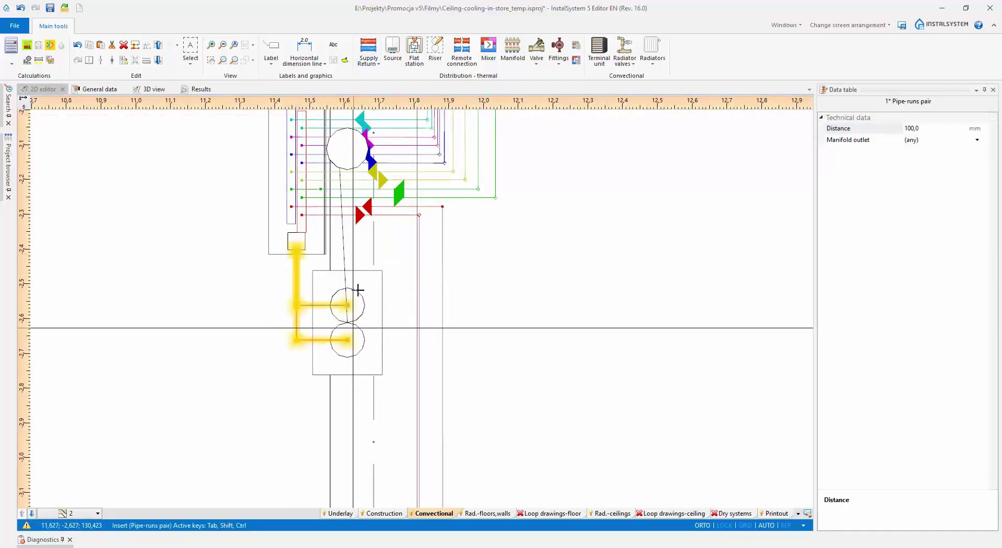
- Move the new riser's label below it, set its symbol to M1 and start the riser from storey 0
{"action": "left_click", "coordinate": [345, 151]}
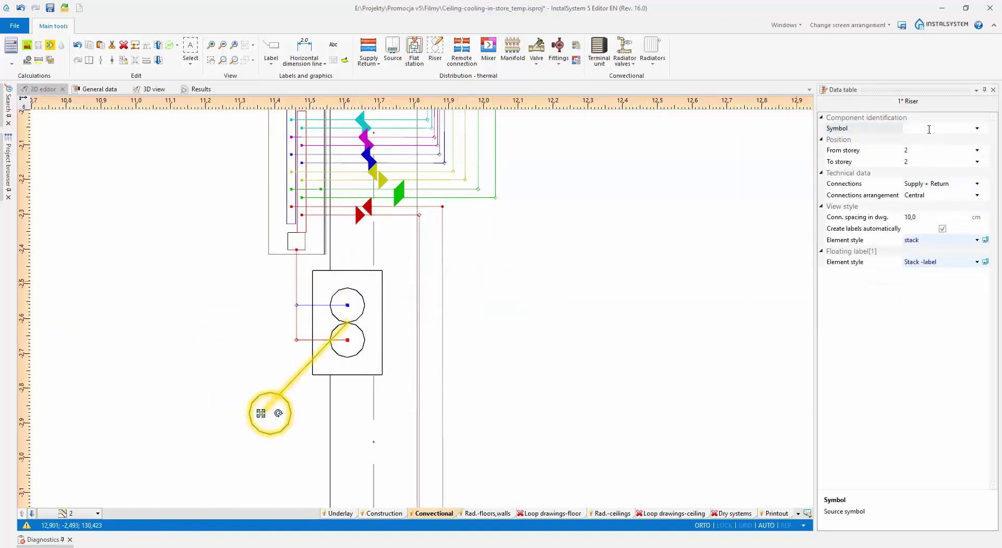
{"action": "left_click", "coordinate": [928, 129]}
{"action": "key", "text": "Return"}
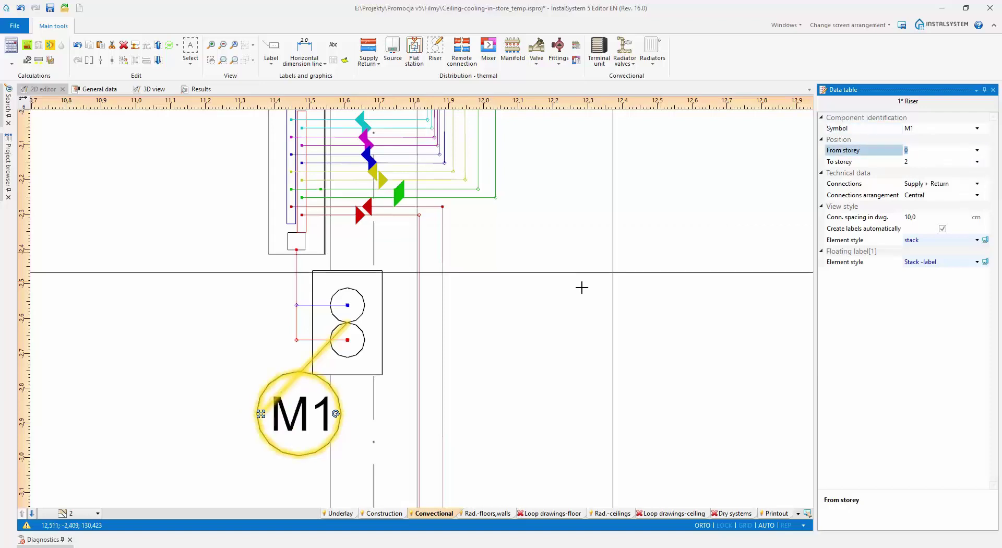
- On storey 0, connect riser M1 to the supply and return pipes in the corridor with a pipe-run pair
{"action": "left_click", "coordinate": [77, 513]}
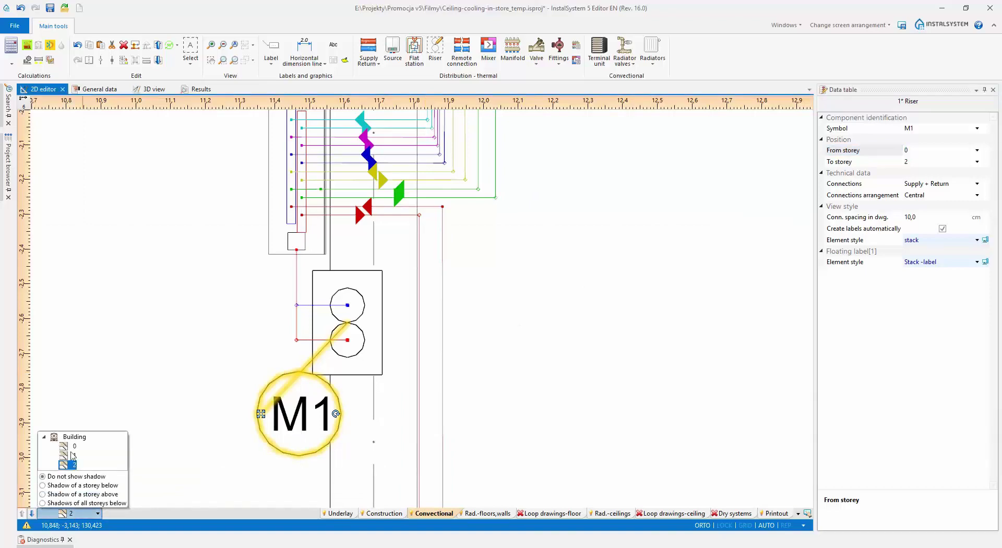
{"action": "left_click", "coordinate": [73, 445]}
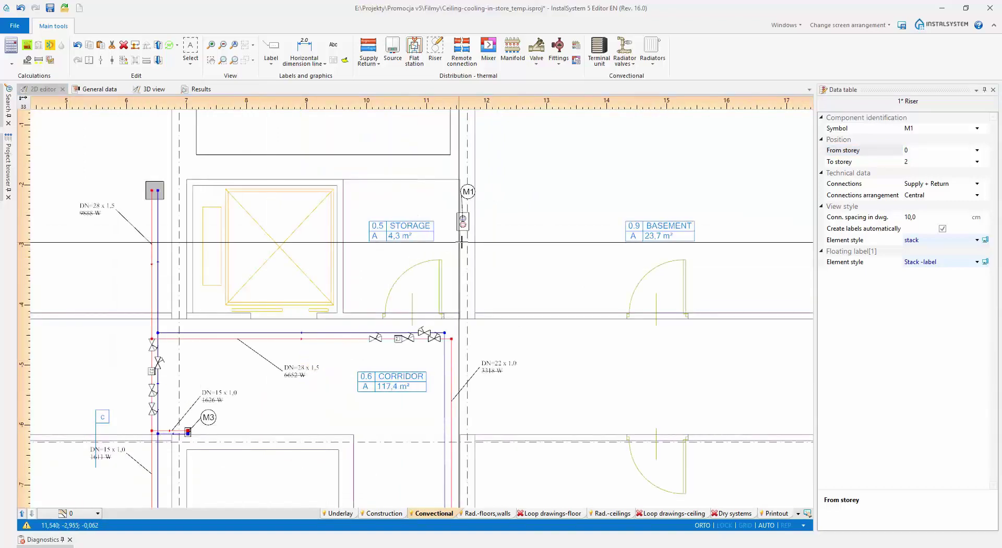
{"action": "middle_click_drag", "start_coordinate": [479, 243], "coordinate": [439, 243]}
{"action": "scroll", "coordinate": [438, 244], "scroll_direction": "up", "scroll_amount": 3}
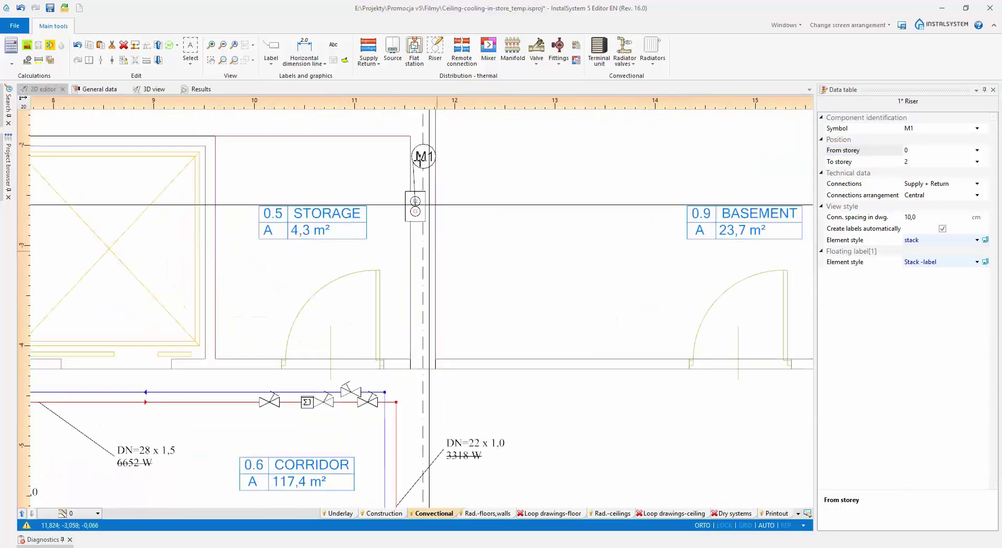
{"action": "left_click", "coordinate": [368, 48]}
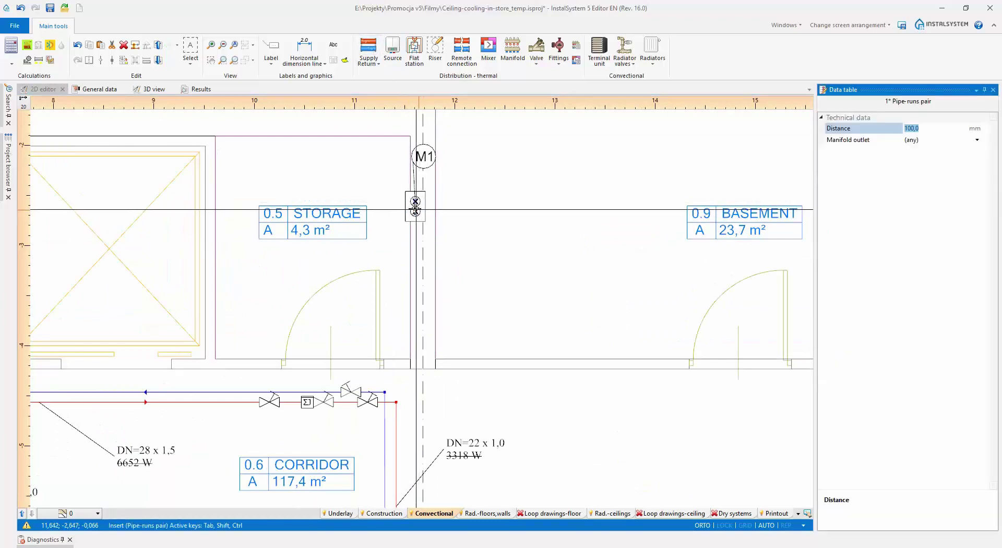
{"action": "left_click", "coordinate": [415, 208]}
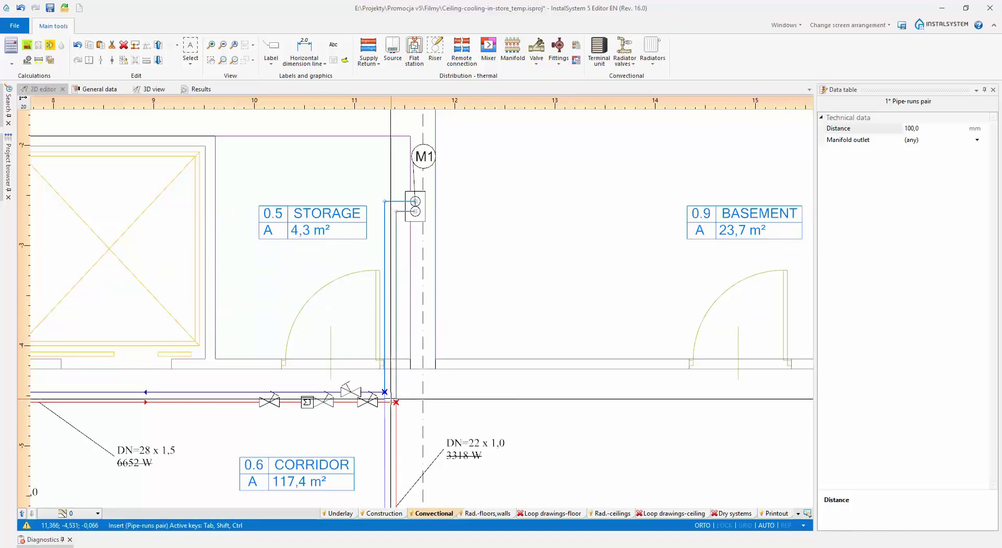
{"action": "left_click", "coordinate": [391, 399]}
{"action": "scroll", "coordinate": [390, 399], "scroll_direction": "down", "scroll_amount": 6}
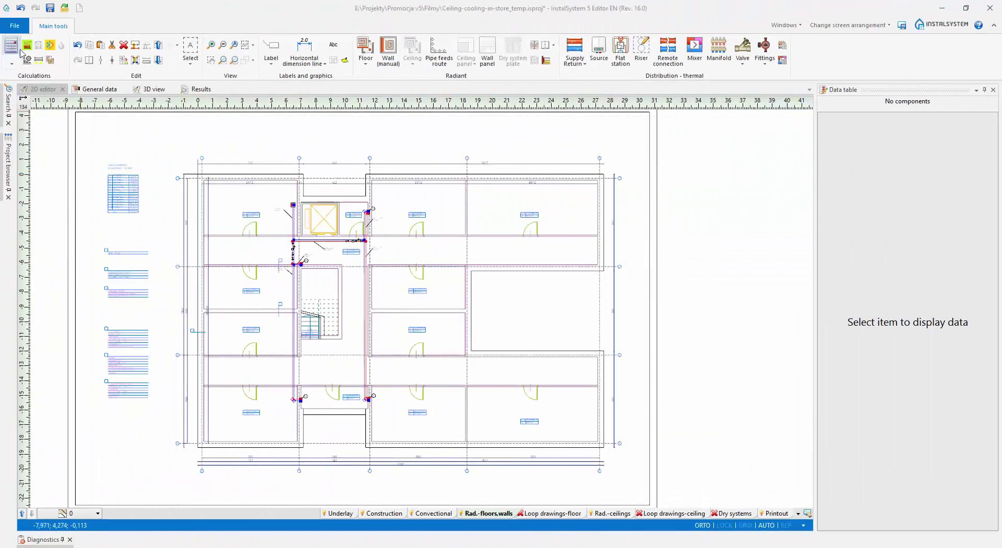
- Run the project calculations and display the ceiling loop drawings of storey 1
{"action": "left_click", "coordinate": [9, 49]}
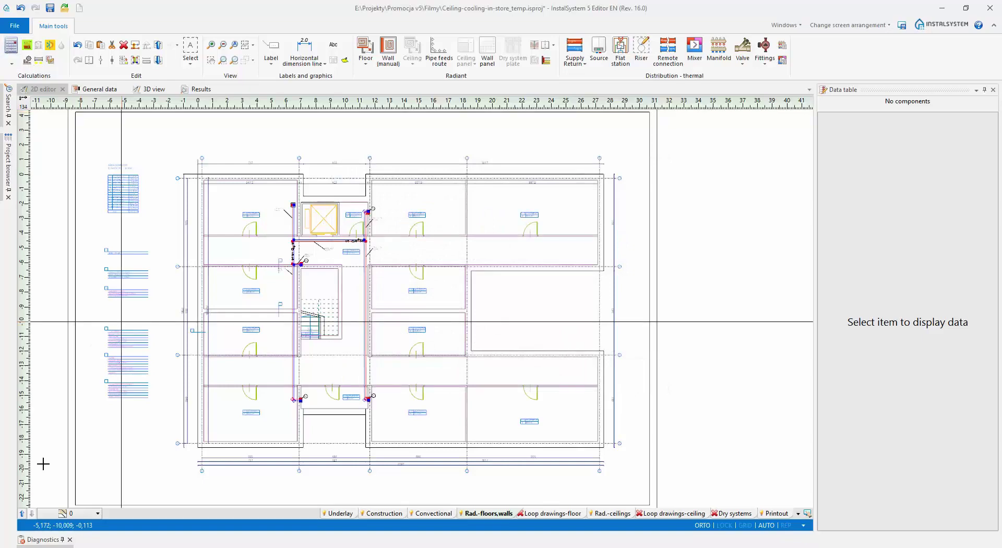
{"action": "left_click", "coordinate": [22, 513]}
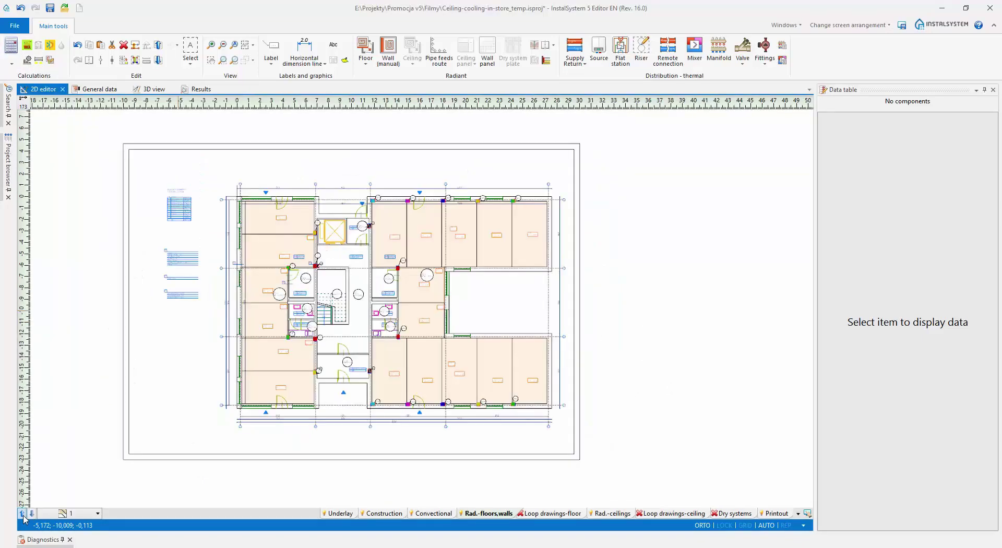
{"action": "left_click", "coordinate": [555, 515]}
{"action": "left_click", "coordinate": [663, 514]}
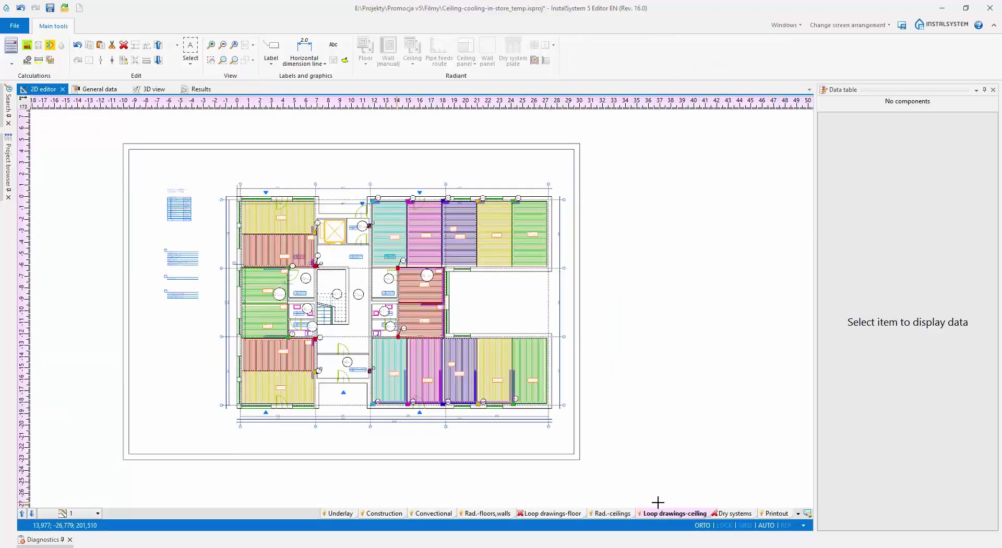
- Examine the ceiling pipe loops of store 0.8 and the calculated data of ceiling zone 0,8-1-2
{"action": "scroll", "coordinate": [449, 360], "scroll_direction": "up", "scroll_amount": 3}
{"action": "middle_click_drag", "start_coordinate": [423, 403], "coordinate": [450, 436]}
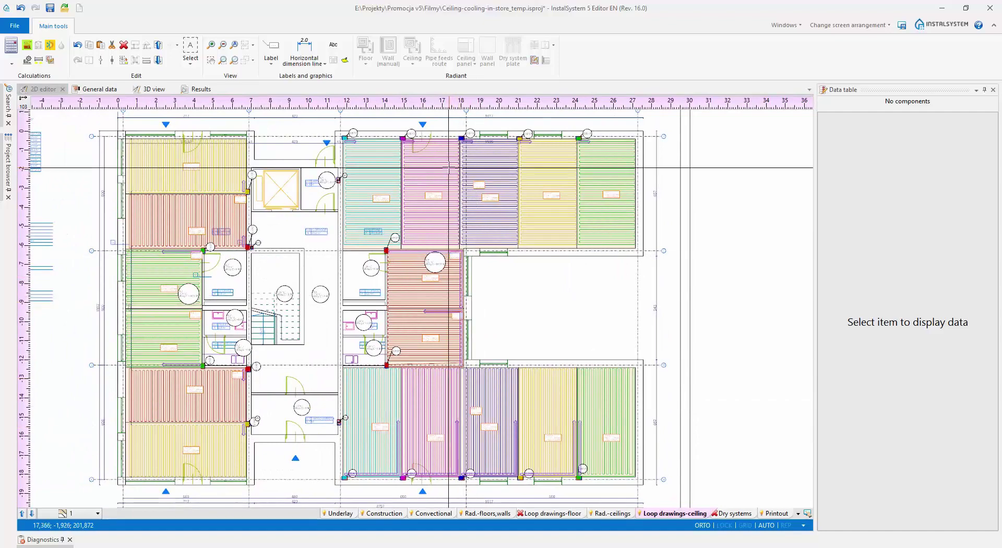
{"action": "scroll", "coordinate": [450, 255], "scroll_direction": "up", "scroll_amount": 5}
{"action": "scroll", "coordinate": [413, 236], "scroll_direction": "up", "scroll_amount": 5}
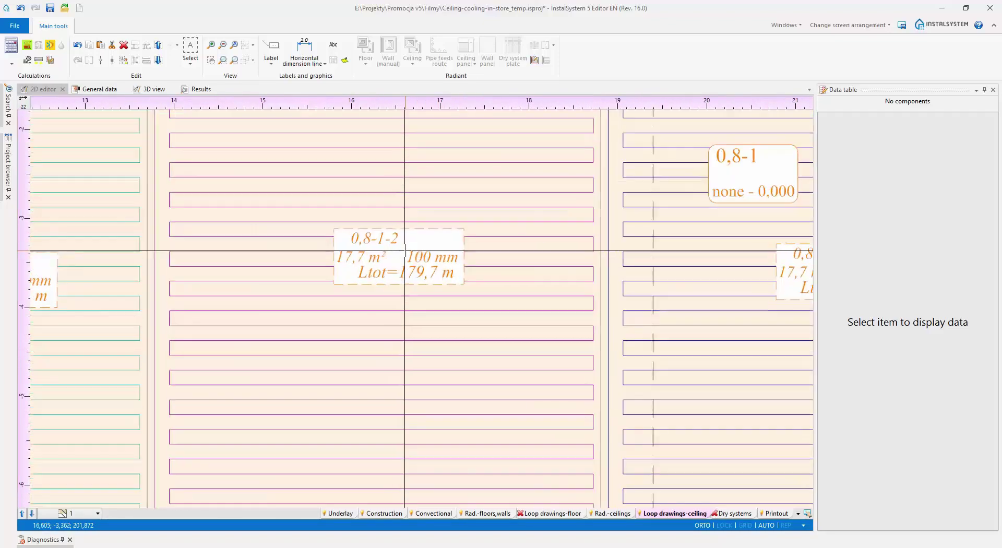
{"action": "mouse_move", "coordinate": [384, 264]}
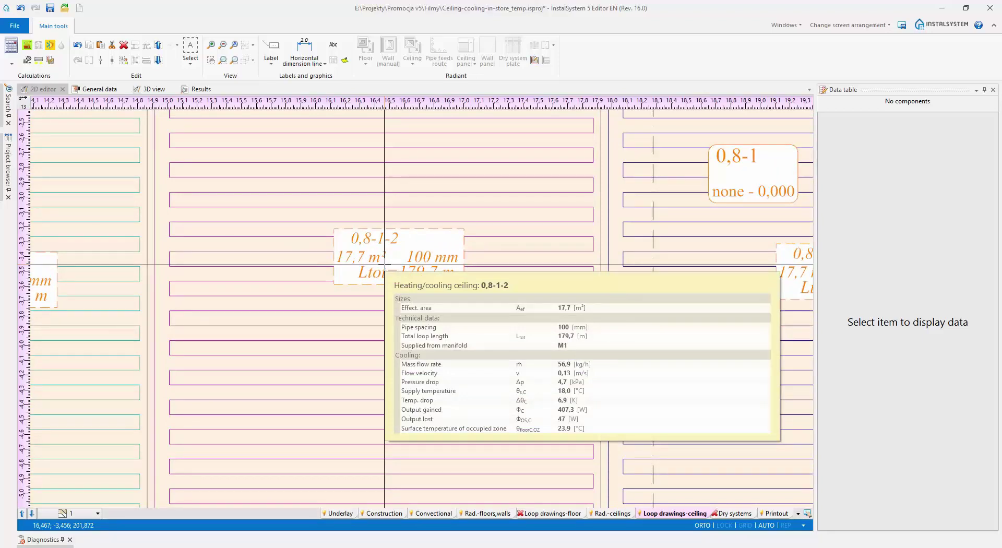
{"action": "scroll", "coordinate": [384, 265], "scroll_direction": "down", "scroll_amount": 6}
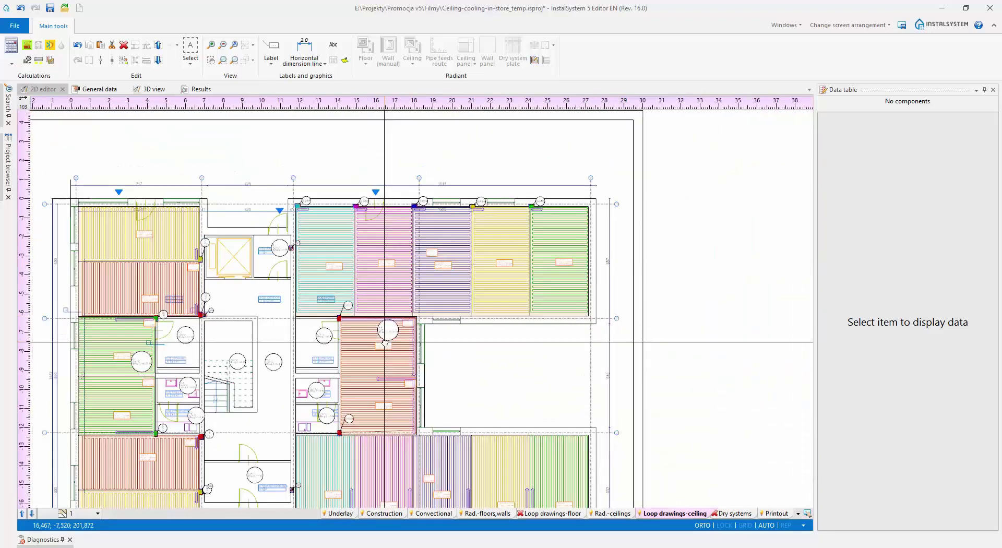
{"action": "middle_click_drag", "start_coordinate": [384, 343], "coordinate": [421, 281]}
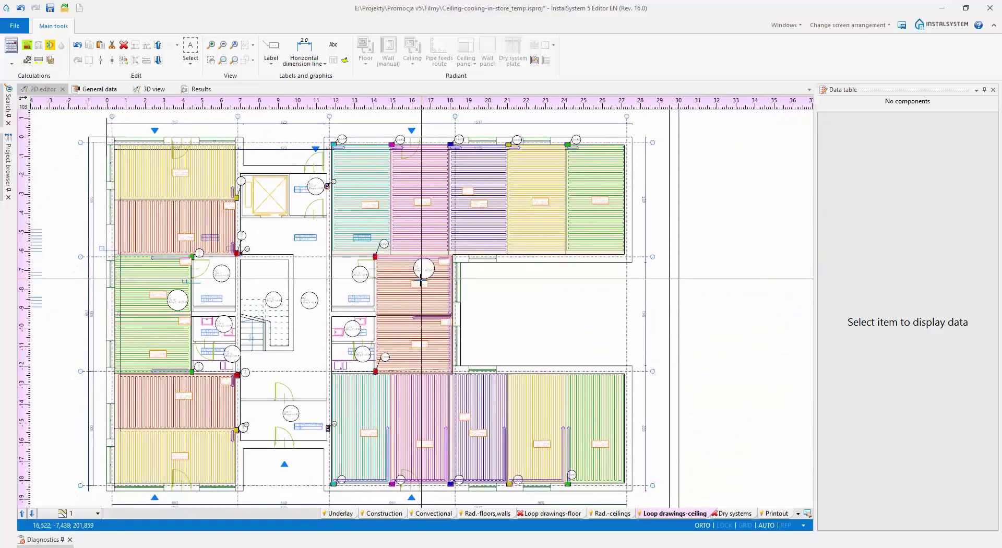
- Open the calculation results and review the general cooling results
{"action": "left_click", "coordinate": [200, 90]}
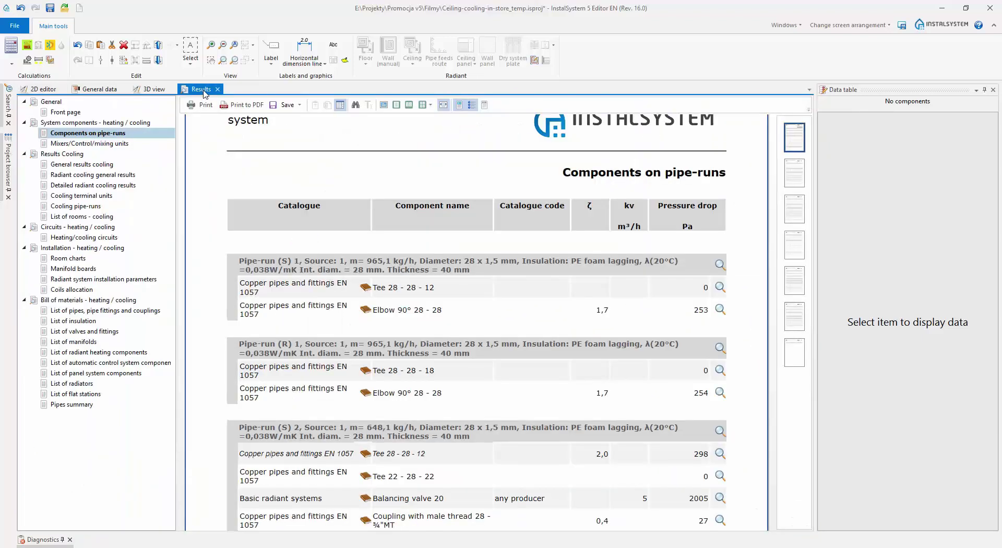
{"action": "left_click", "coordinate": [81, 165]}
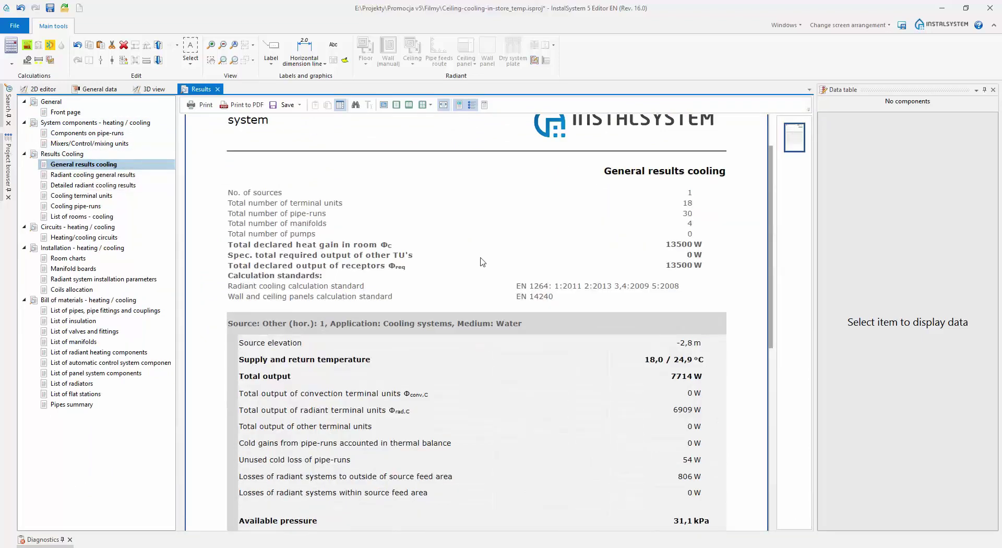
{"action": "scroll", "coordinate": [482, 262], "scroll_direction": "down", "scroll_amount": 2}
{"action": "scroll", "coordinate": [483, 262], "scroll_direction": "down", "scroll_amount": 4}
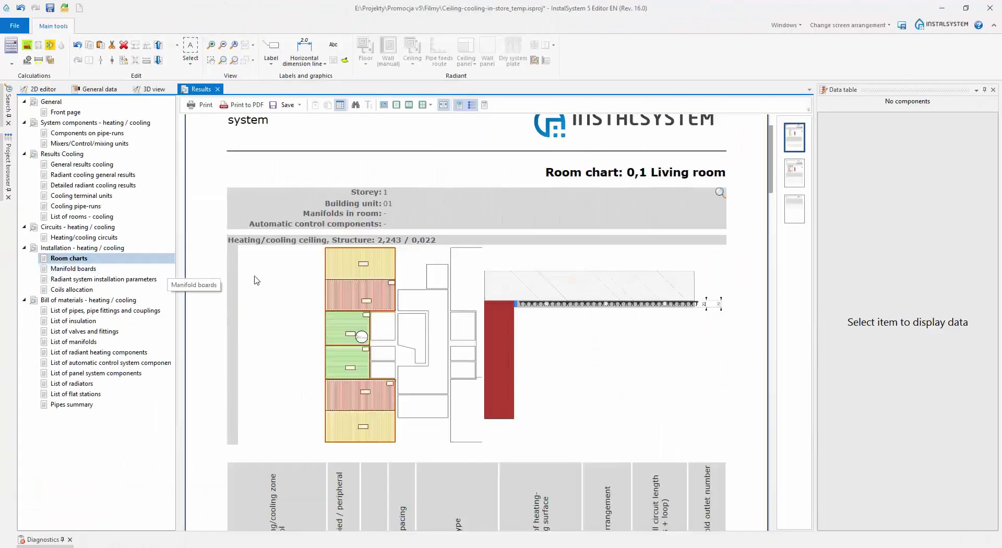
- Review the room charts for rooms 0,1 and 0,8, including their ceiling zone and manifold outlet tables
{"action": "scroll", "coordinate": [454, 297], "scroll_direction": "down", "scroll_amount": 2}
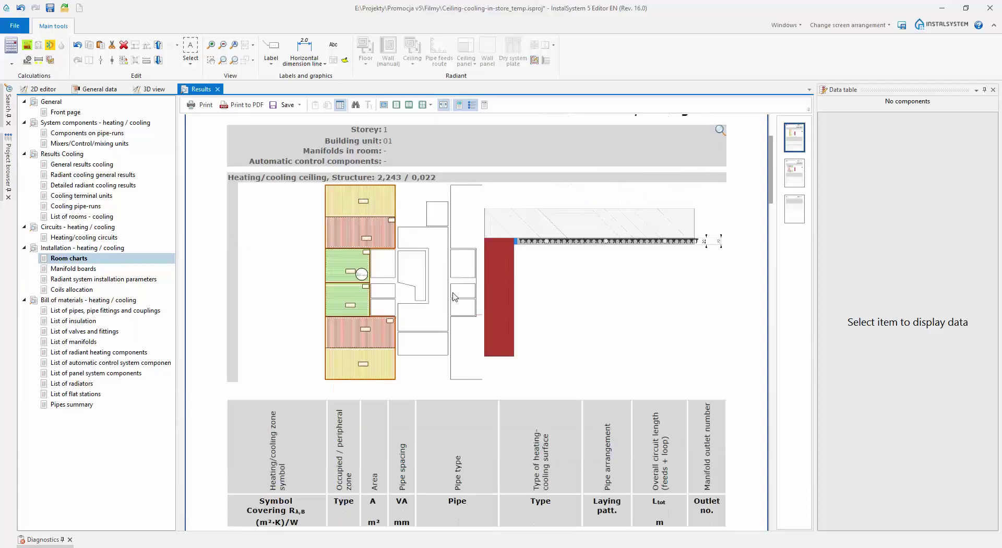
{"action": "scroll", "coordinate": [454, 297], "scroll_direction": "down", "scroll_amount": 2}
{"action": "scroll", "coordinate": [454, 297], "scroll_direction": "down", "scroll_amount": 6}
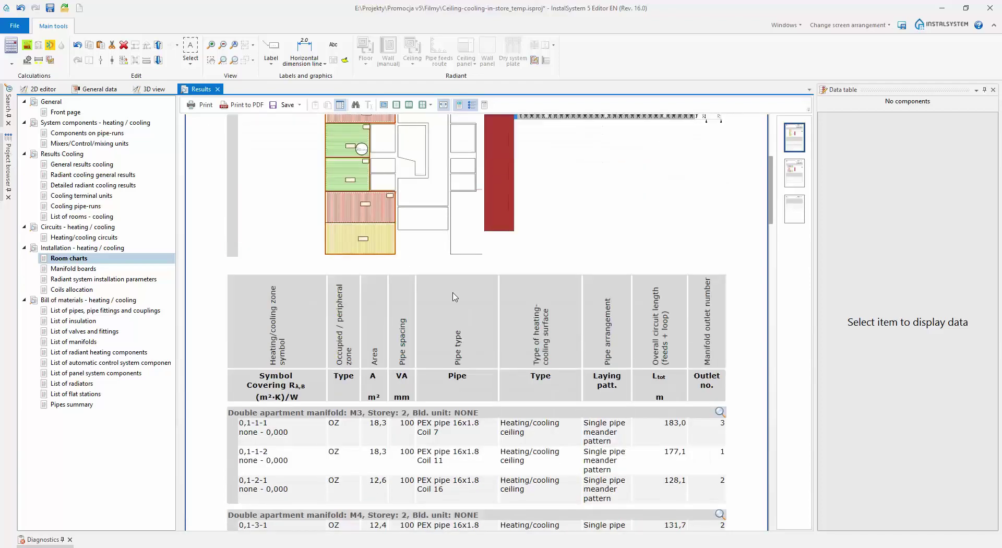
{"action": "scroll", "coordinate": [453, 295], "scroll_direction": "down", "scroll_amount": 8}
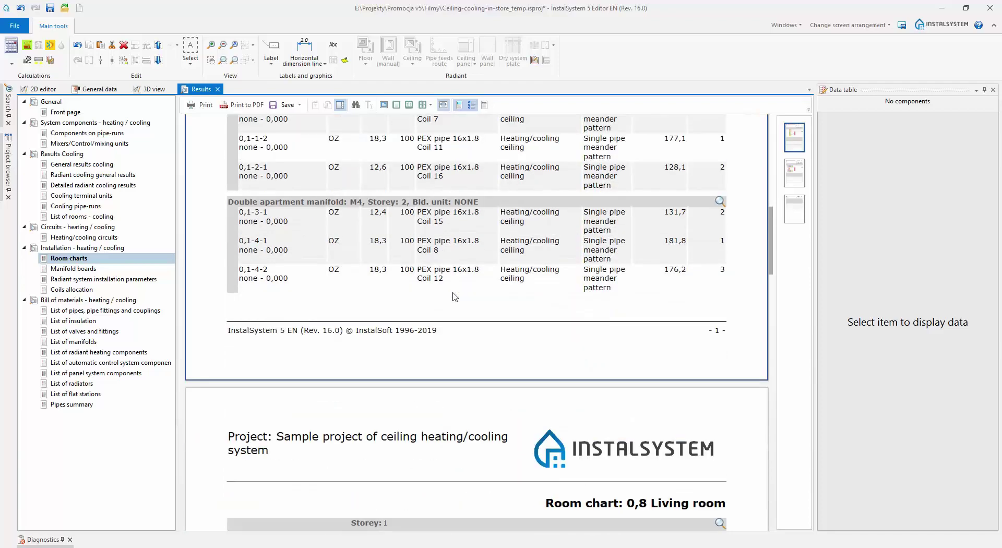
{"action": "scroll", "coordinate": [454, 297], "scroll_direction": "down", "scroll_amount": 4}
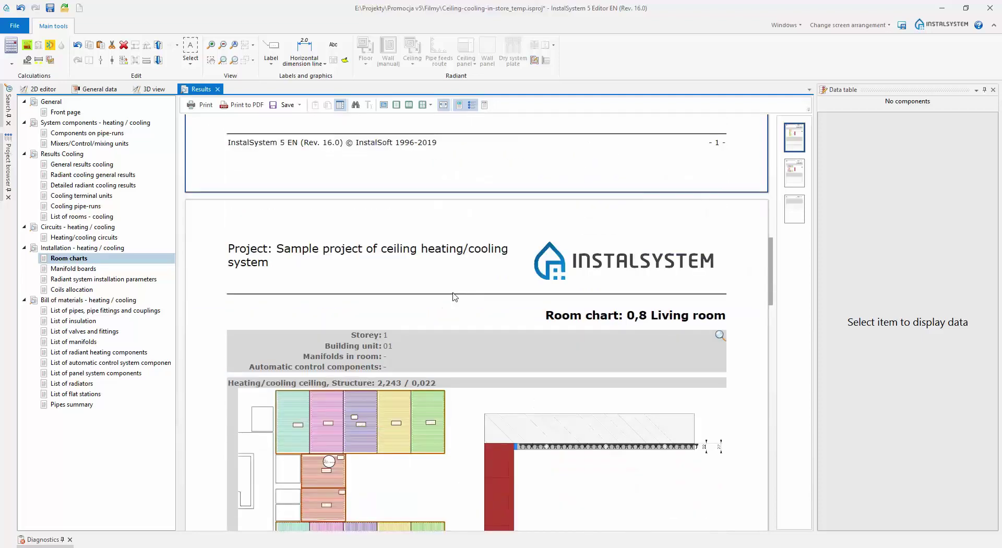
{"action": "scroll", "coordinate": [454, 297], "scroll_direction": "down", "scroll_amount": 10}
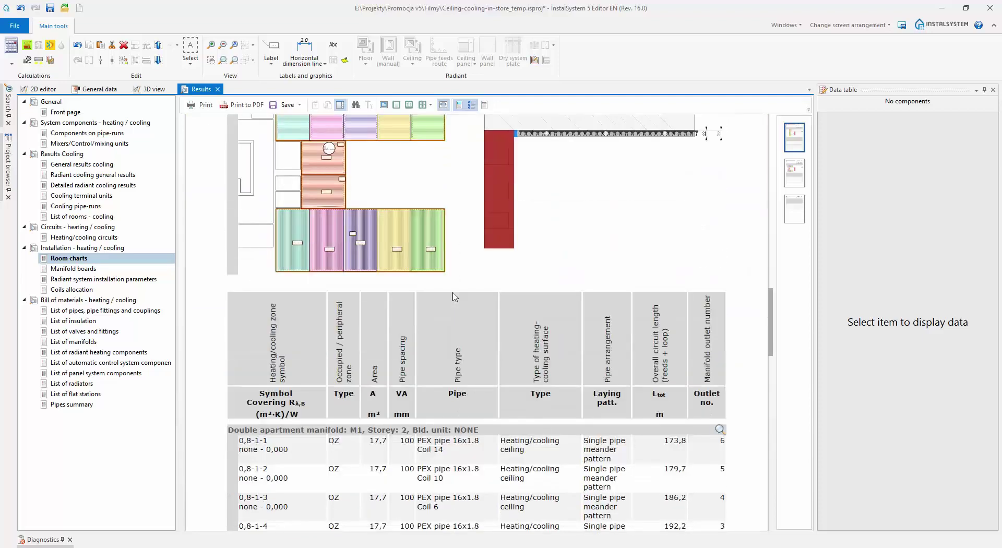
{"action": "scroll", "coordinate": [453, 297], "scroll_direction": "down", "scroll_amount": 4}
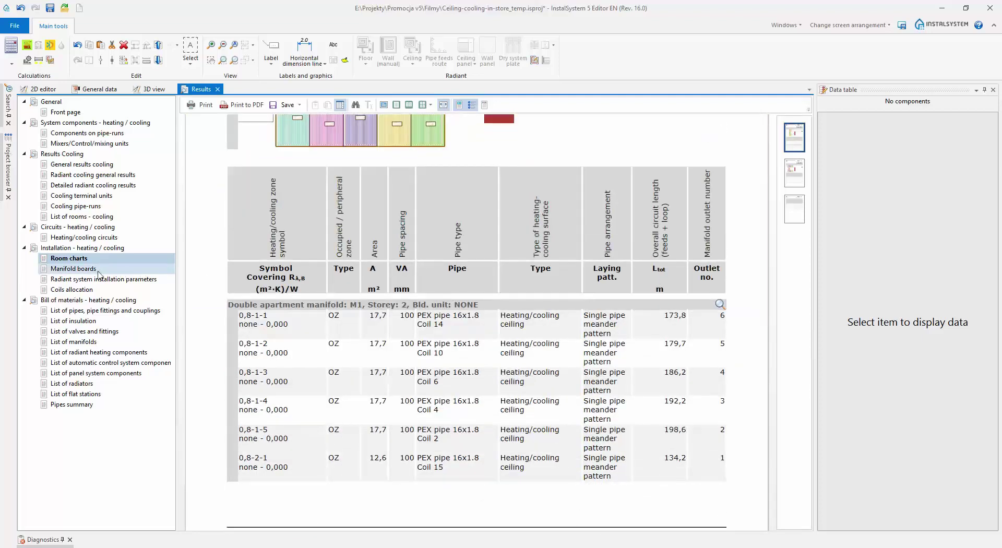
- Review the list of radiant heating components in the bill of materials
{"action": "left_click", "coordinate": [87, 353]}
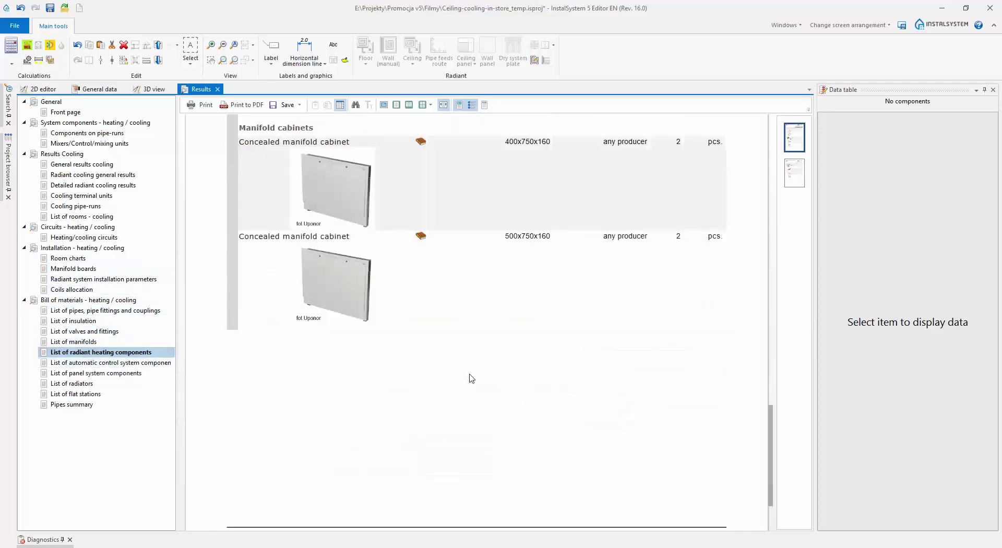
{"action": "scroll", "coordinate": [472, 378], "scroll_direction": "up", "scroll_amount": 3}
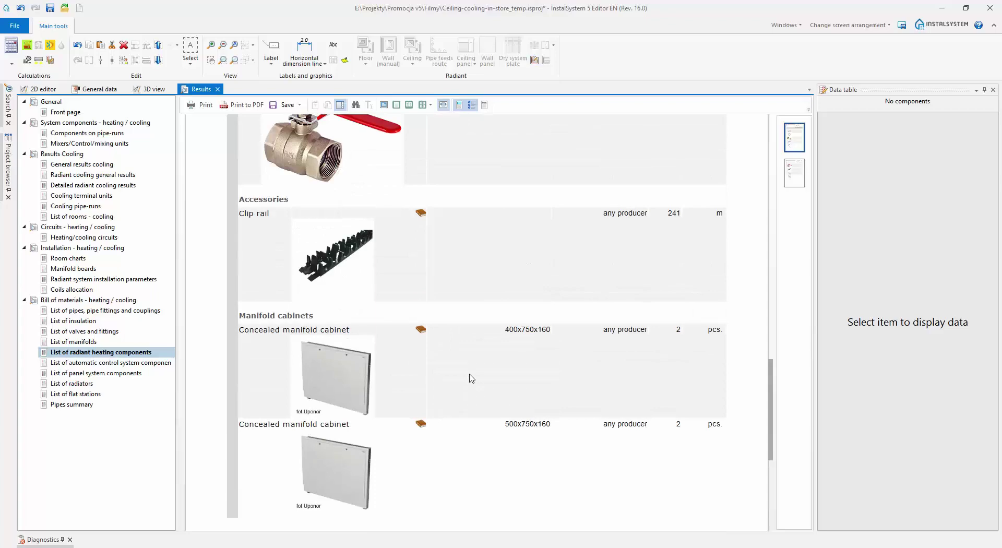
{"action": "scroll", "coordinate": [472, 378], "scroll_direction": "up", "scroll_amount": 5}
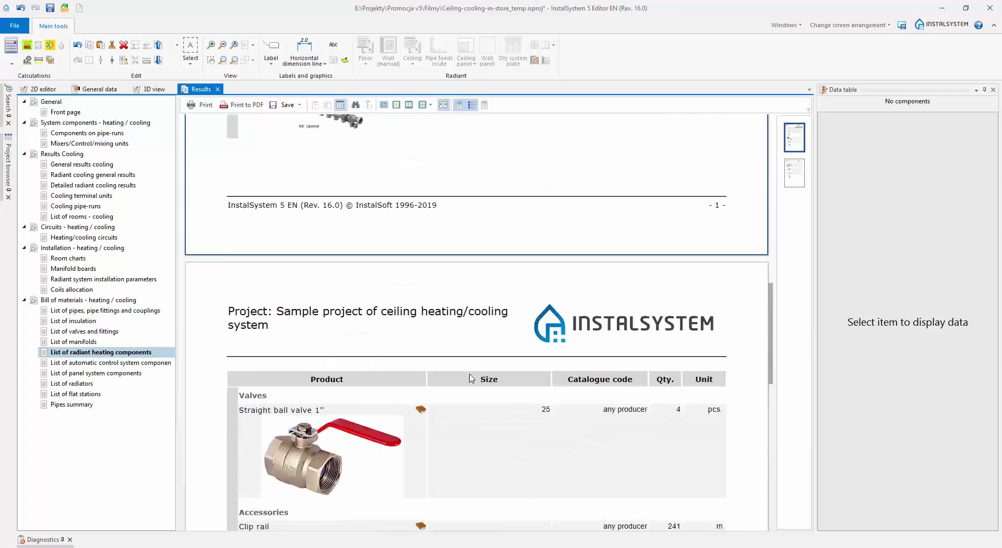
- Look back through the pages listing radiant heating components, including valves and accessories
{"action": "scroll", "coordinate": [472, 378], "scroll_direction": "up", "scroll_amount": 2}
{"action": "scroll", "coordinate": [472, 378], "scroll_direction": "up", "scroll_amount": 7}
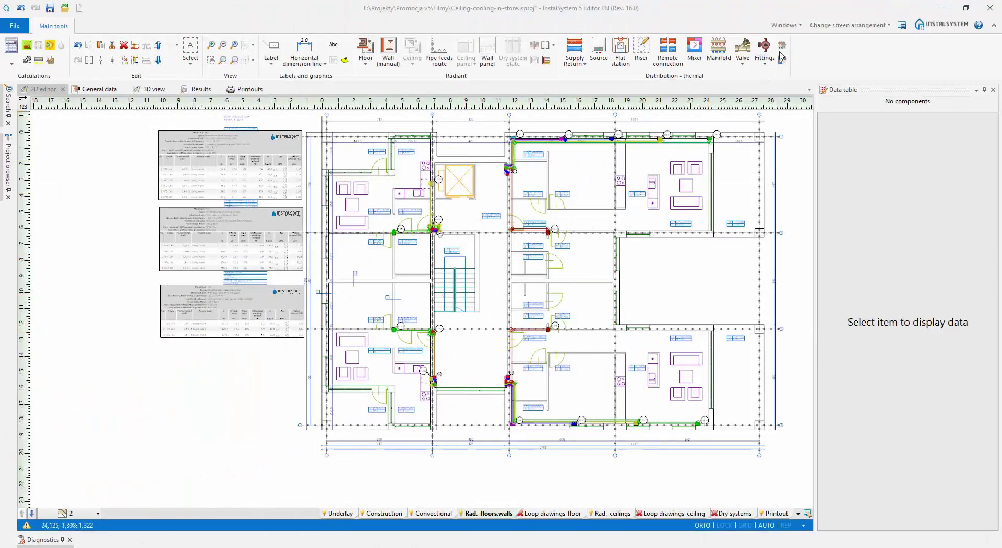
- Insert a manifold table for manifold M4 beside the plan on worksheet 2, below the existing manifold tables
{"action": "left_click", "coordinate": [780, 48]}
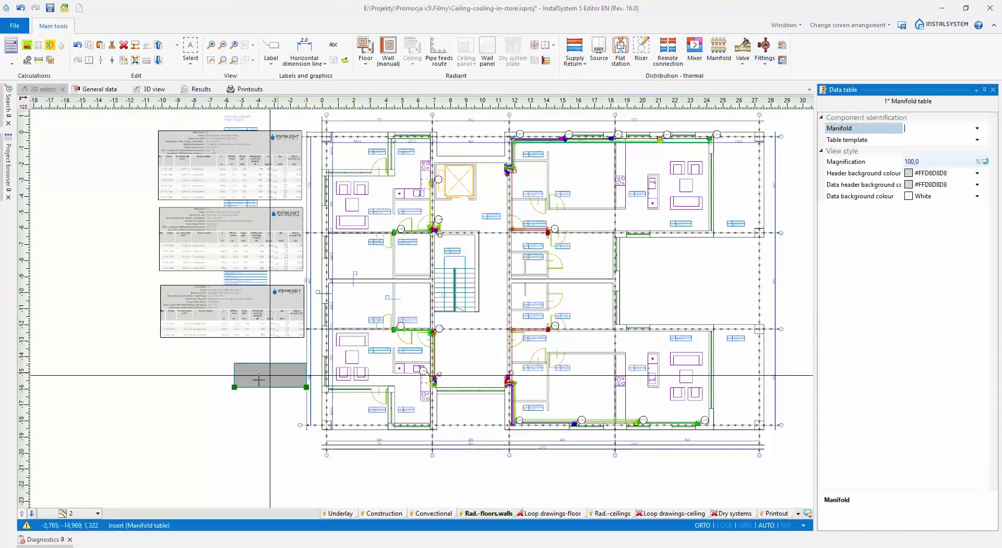
{"action": "left_click", "coordinate": [199, 373]}
{"action": "scroll", "coordinate": [270, 362], "scroll_direction": "up", "scroll_amount": 3}
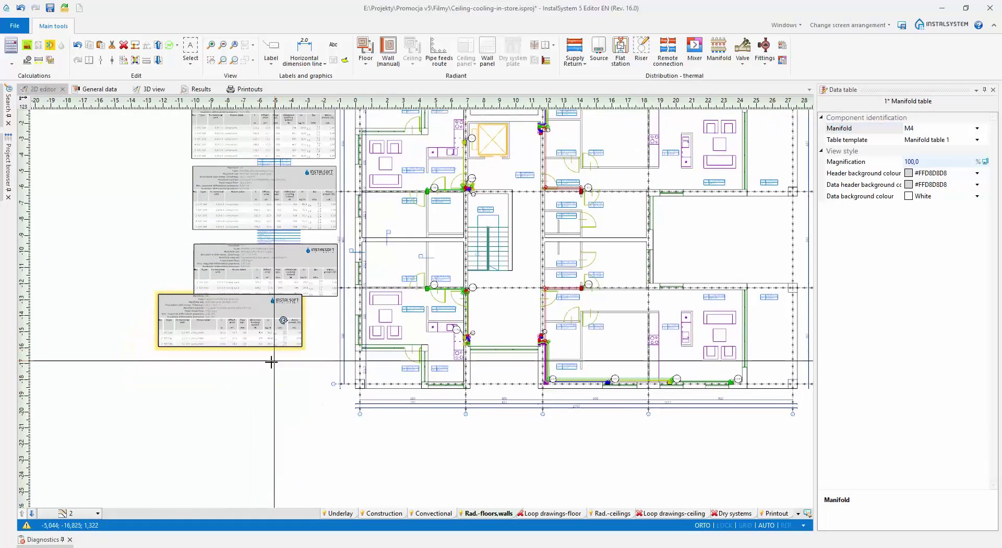
{"action": "scroll", "coordinate": [395, 330], "scroll_direction": "up", "scroll_amount": 2}
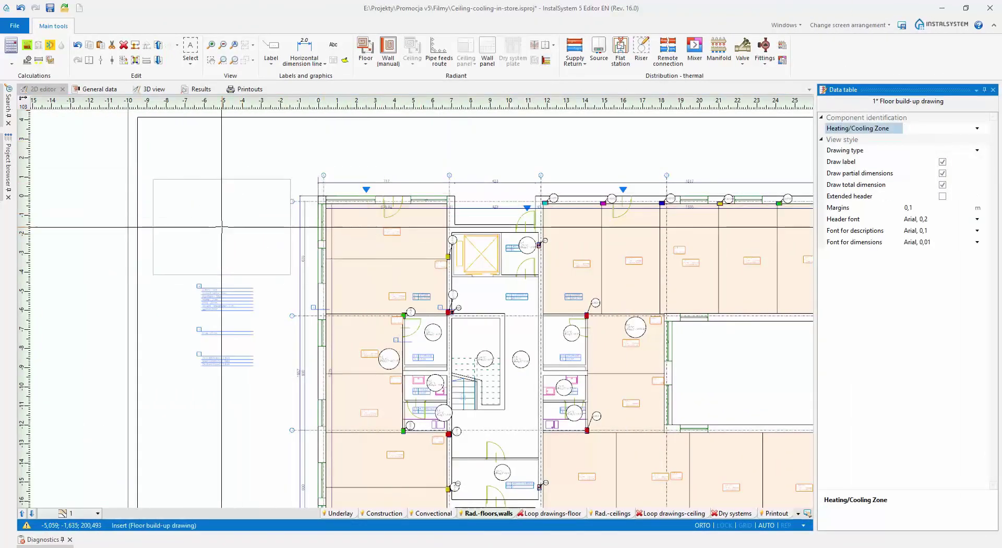
- Insert a floor build-up drawing for zone 0,1-1 beside the worksheet 1 plan and set its drawing type to Rendered, 3D
{"action": "left_click", "coordinate": [221, 227]}
{"action": "scroll", "coordinate": [222, 227], "scroll_direction": "up", "scroll_amount": 4}
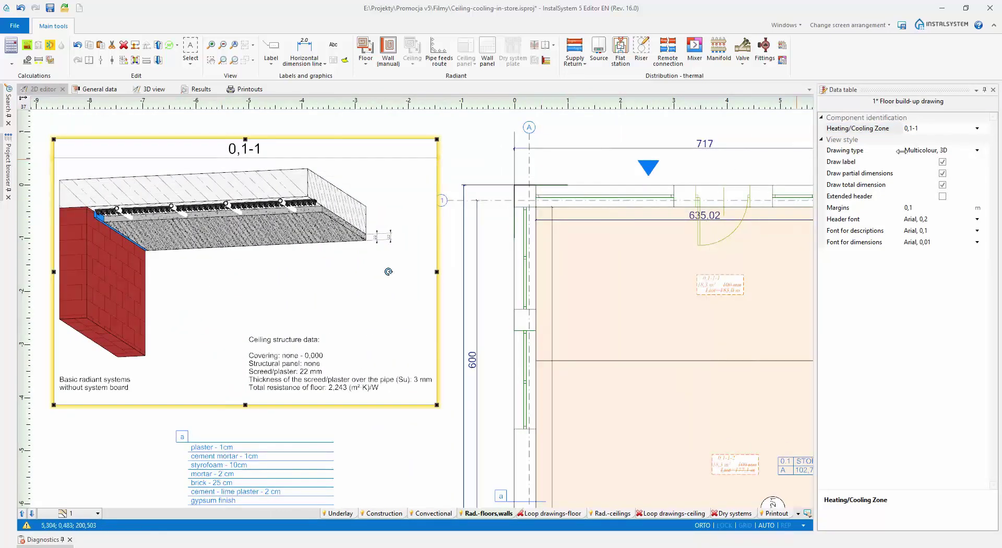
{"action": "left_click", "coordinate": [977, 151]}
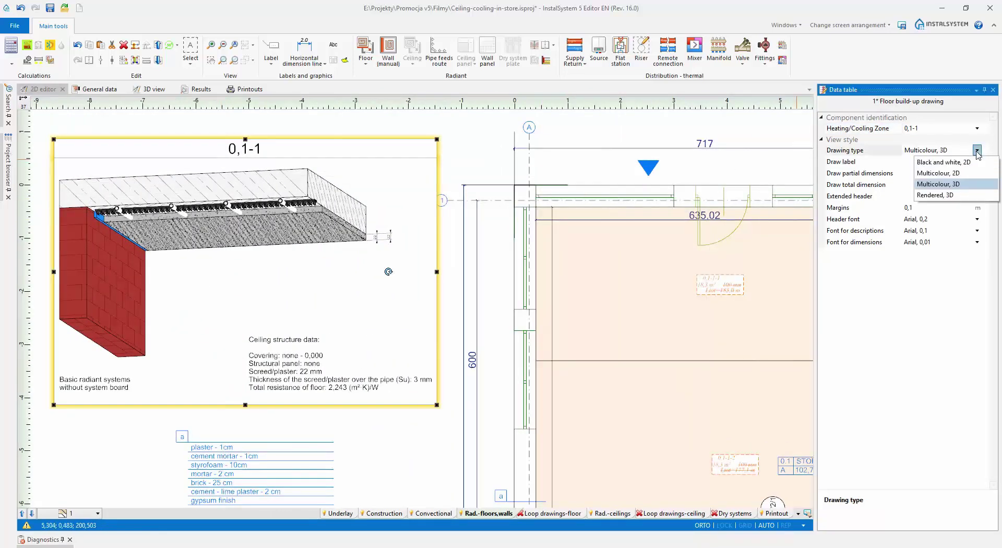
{"action": "left_click", "coordinate": [934, 196]}
{"action": "scroll", "coordinate": [365, 337], "scroll_direction": "down", "scroll_amount": 3}
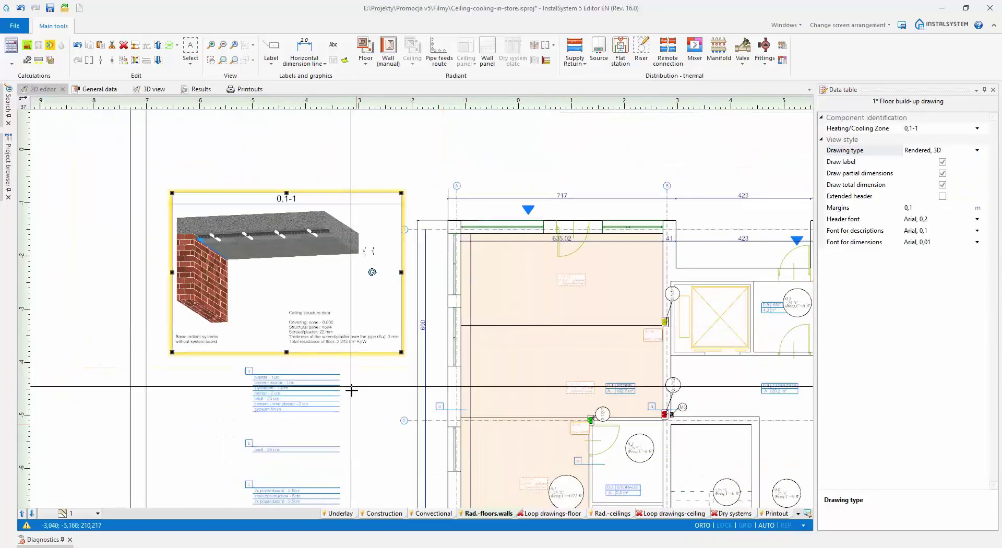
- Insert a floor build-up drawing for zone 0,1-2 below the rendered one and set its drawing type to Black and white, 2D
{"action": "left_click", "coordinate": [546, 61]}
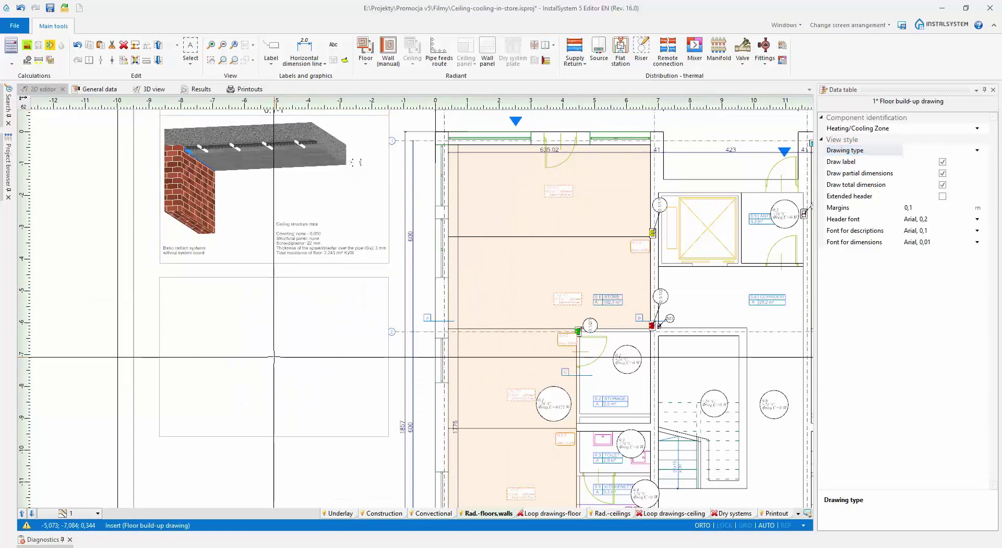
{"action": "left_click", "coordinate": [273, 357]}
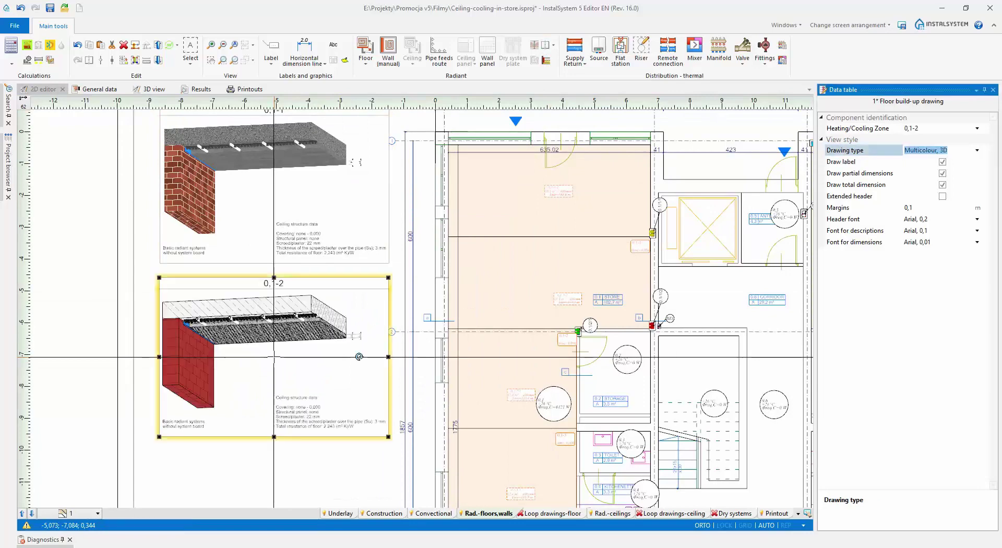
{"action": "left_click", "coordinate": [976, 150]}
{"action": "left_click", "coordinate": [941, 162]}
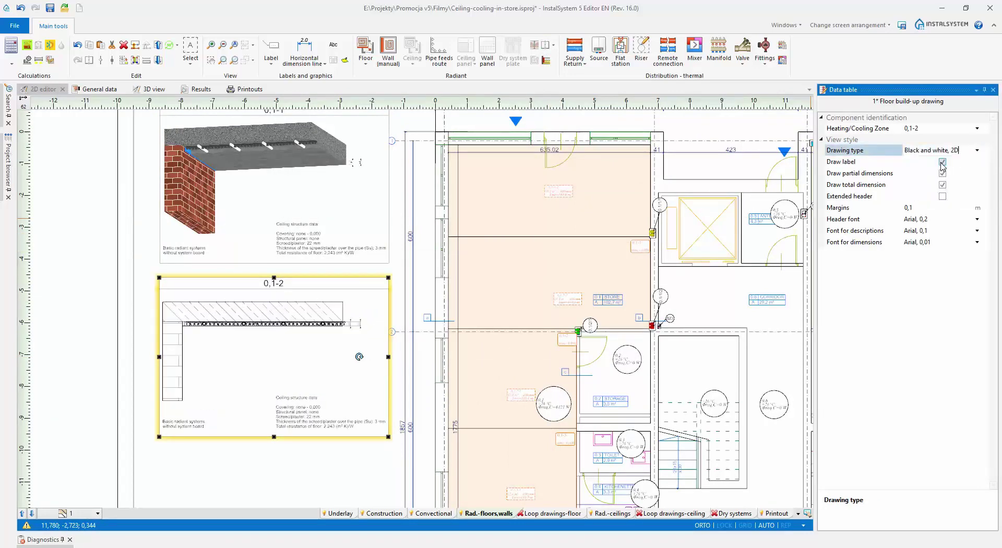
{"action": "scroll", "coordinate": [346, 358], "scroll_direction": "up", "scroll_amount": 3}
{"action": "scroll", "coordinate": [347, 358], "scroll_direction": "down", "scroll_amount": 6}
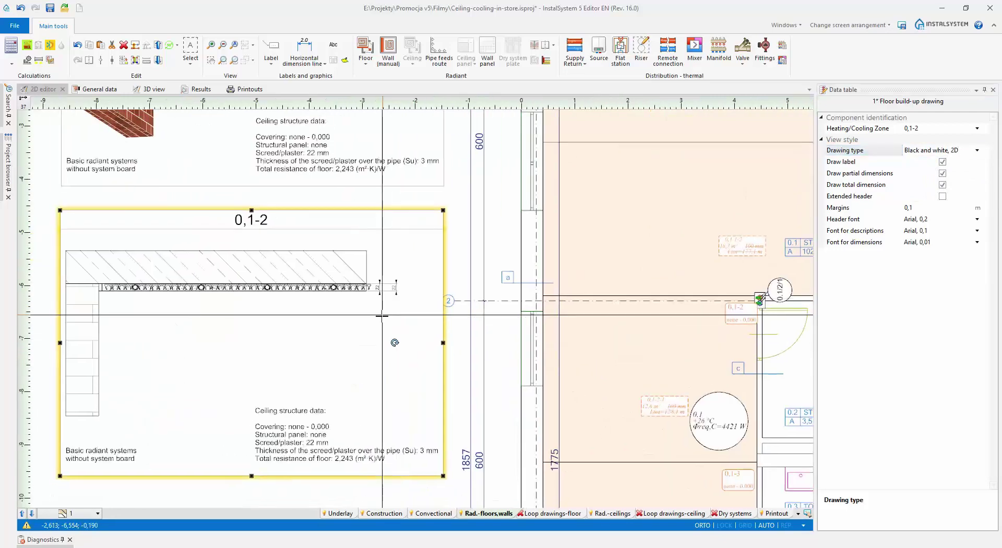
{"action": "middle_click_drag", "start_coordinate": [485, 313], "coordinate": [436, 287]}
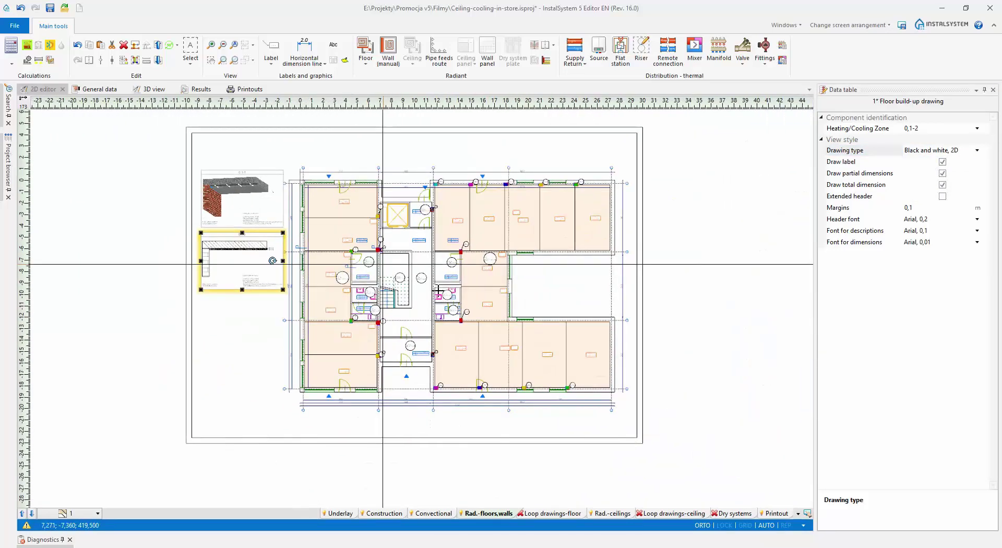
- Check the worksheet's printout layout and preview the graphical printout (-10,0, -23,1) - (30,0, 4,6)
{"action": "left_click", "coordinate": [774, 513]}
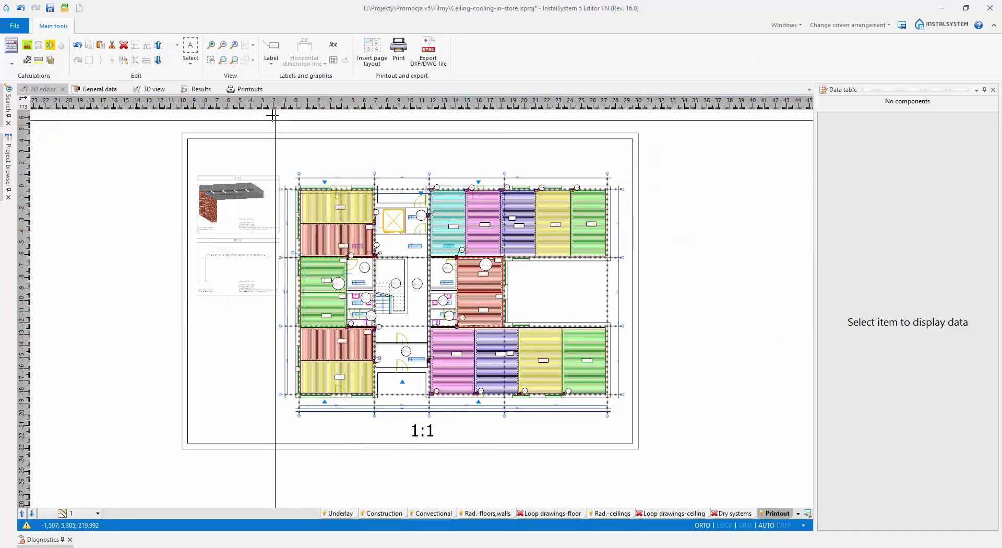
{"action": "left_click", "coordinate": [256, 91]}
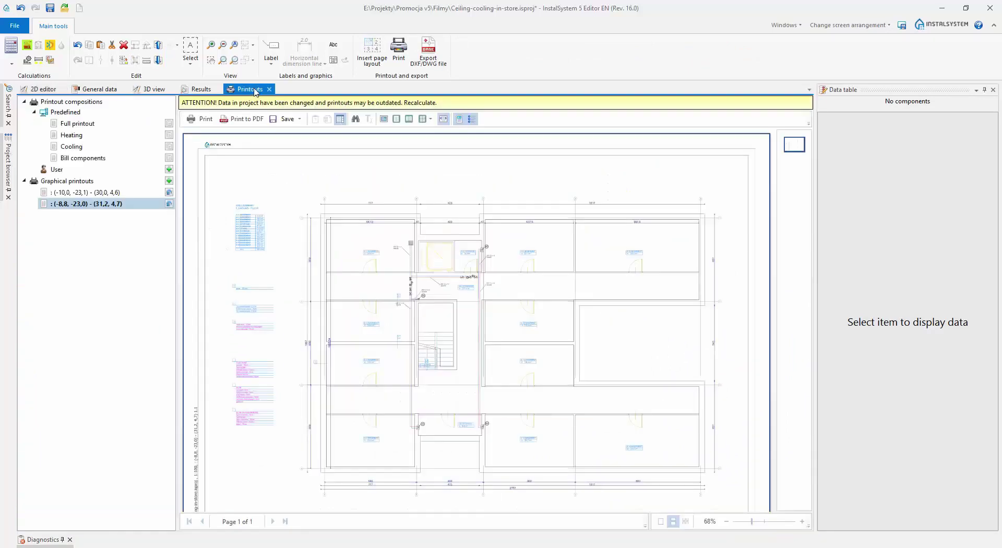
{"action": "left_click", "coordinate": [103, 194]}
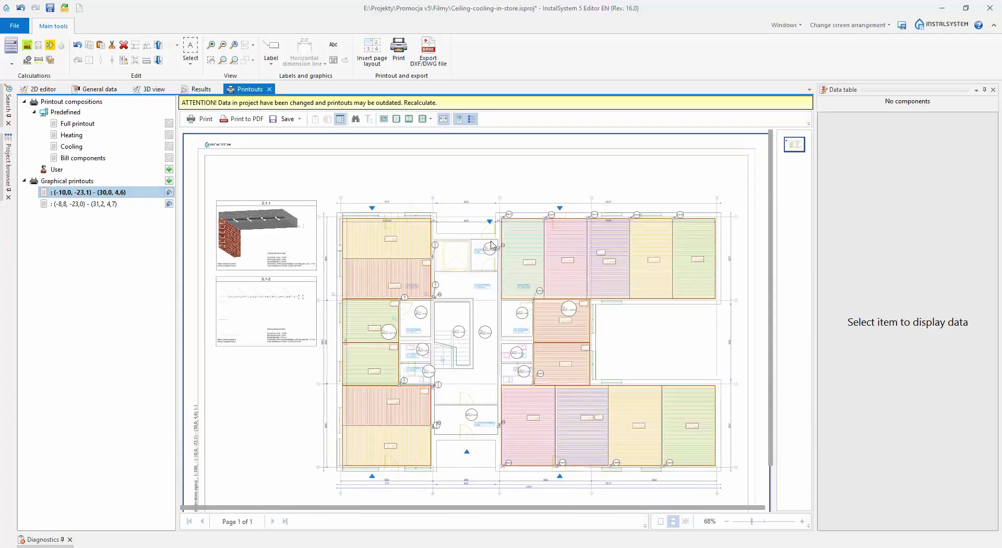
- Export worksheets 0, 1 and 2 combined into the single file Ceiling-cooling-in-store-0 1 2.dwg, using file version Acad2013
{"action": "left_click", "coordinate": [428, 53]}
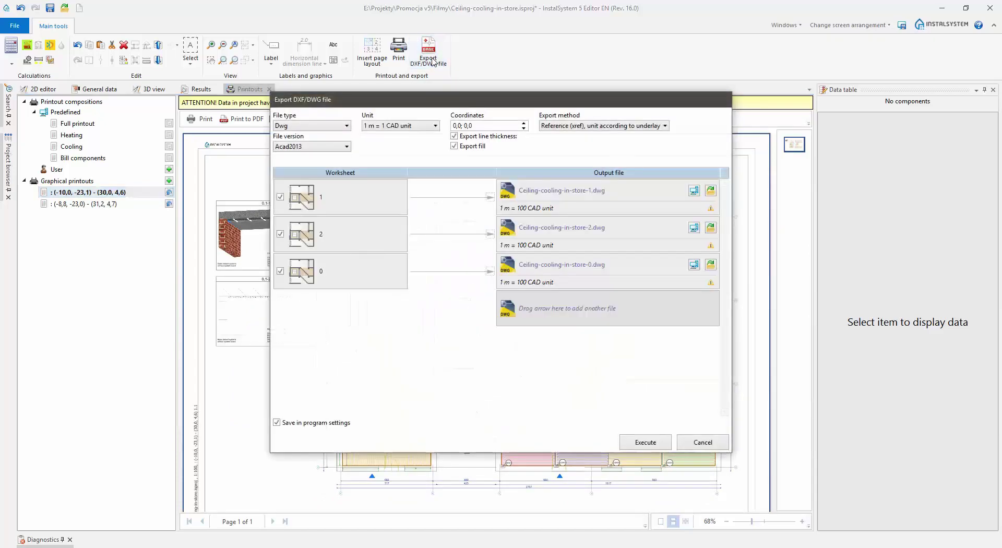
{"action": "left_click", "coordinate": [346, 147]}
{"action": "left_click", "coordinate": [349, 150]}
{"action": "left_click_drag", "start_coordinate": [490, 234], "coordinate": [492, 204]}
{"action": "left_click_drag", "start_coordinate": [492, 246], "coordinate": [494, 217]}
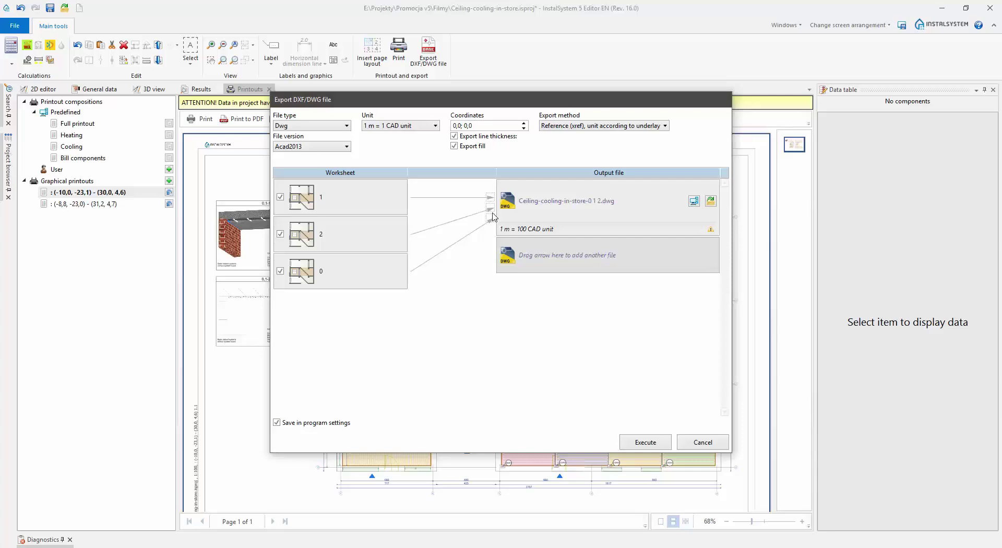
{"action": "left_click", "coordinate": [644, 442]}
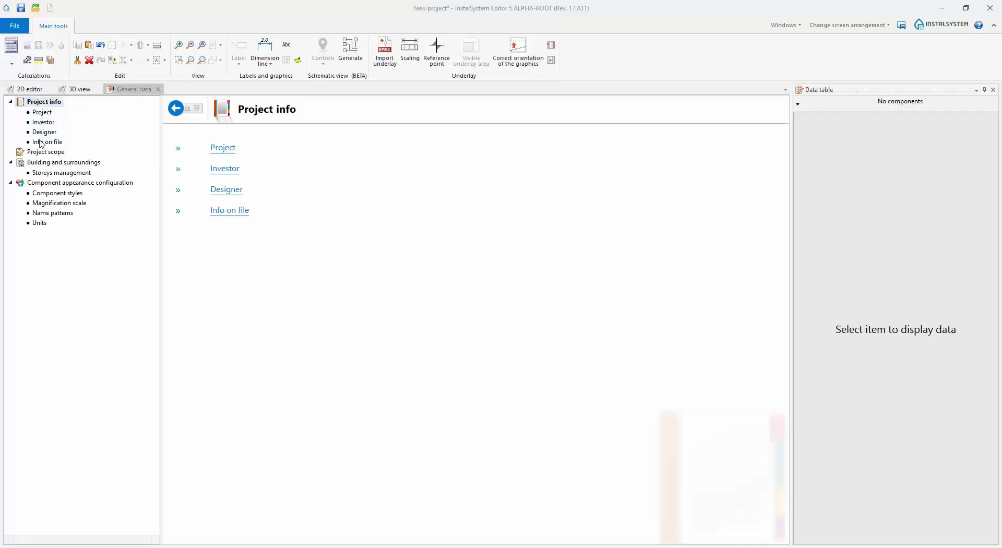
- In the new project's panel defaults, choose the D=0,625m ceiling panel (both sides conn.) and enable arranging panels with offset
{"action": "left_click", "coordinate": [42, 152]}
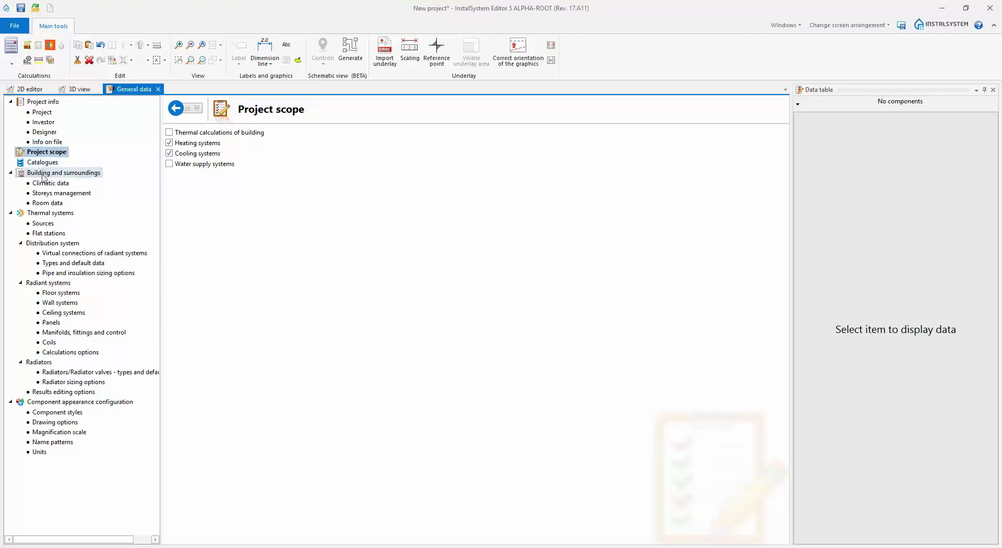
{"action": "left_click", "coordinate": [51, 323]}
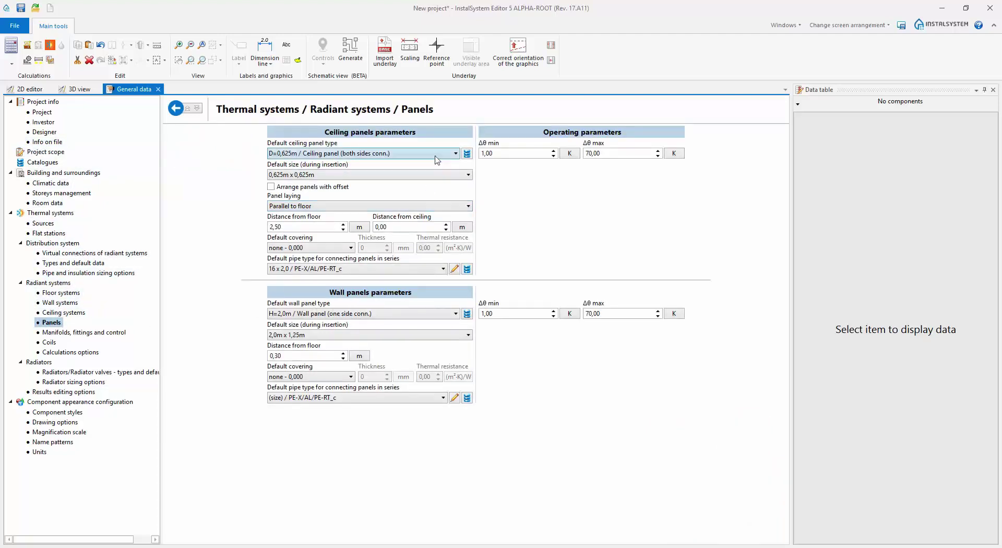
{"action": "left_click", "coordinate": [455, 154]}
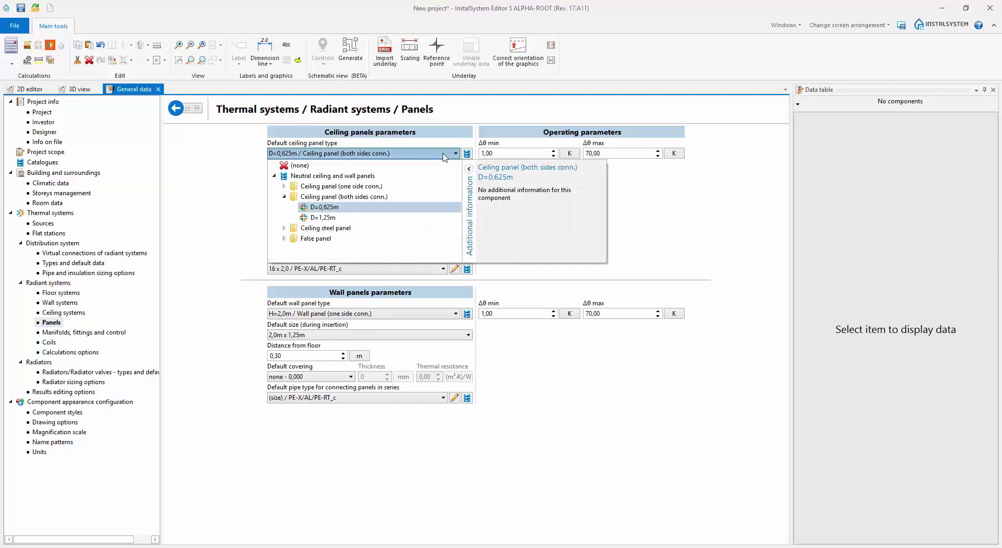
{"action": "left_click", "coordinate": [315, 208]}
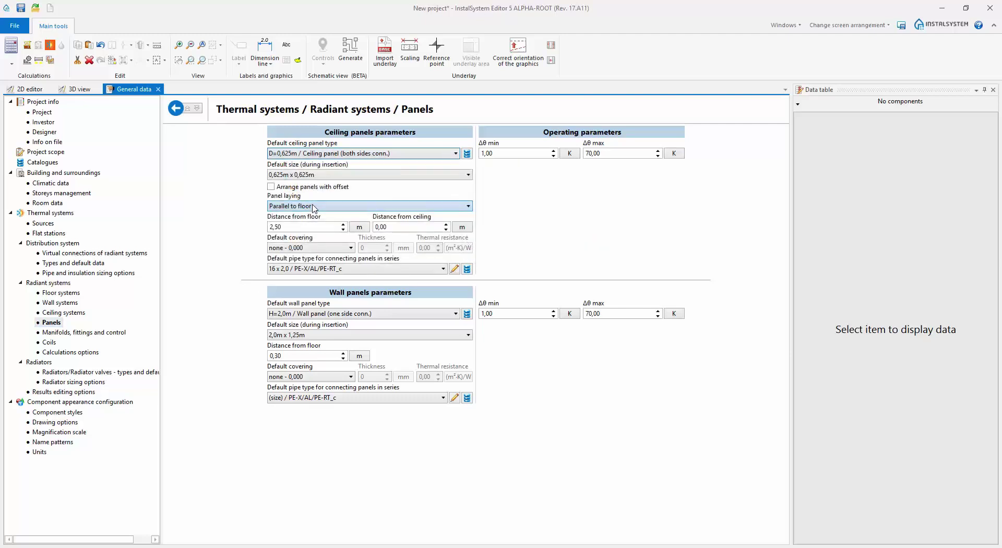
{"action": "left_click", "coordinate": [271, 187]}
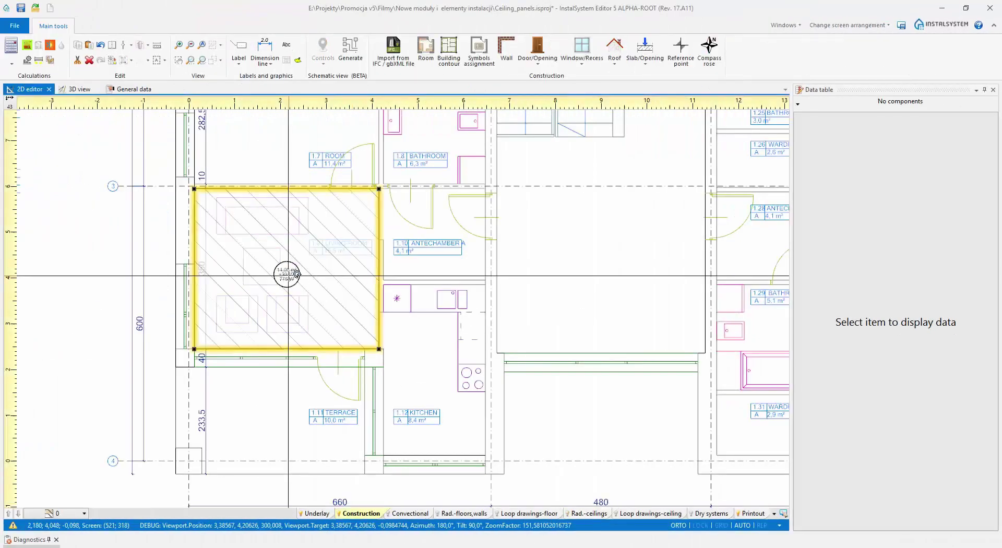
- Draw a manual zone of ceiling panels over living room 1.9, leaving a narrow strip free on the antechamber side
{"action": "left_click", "coordinate": [297, 274]}
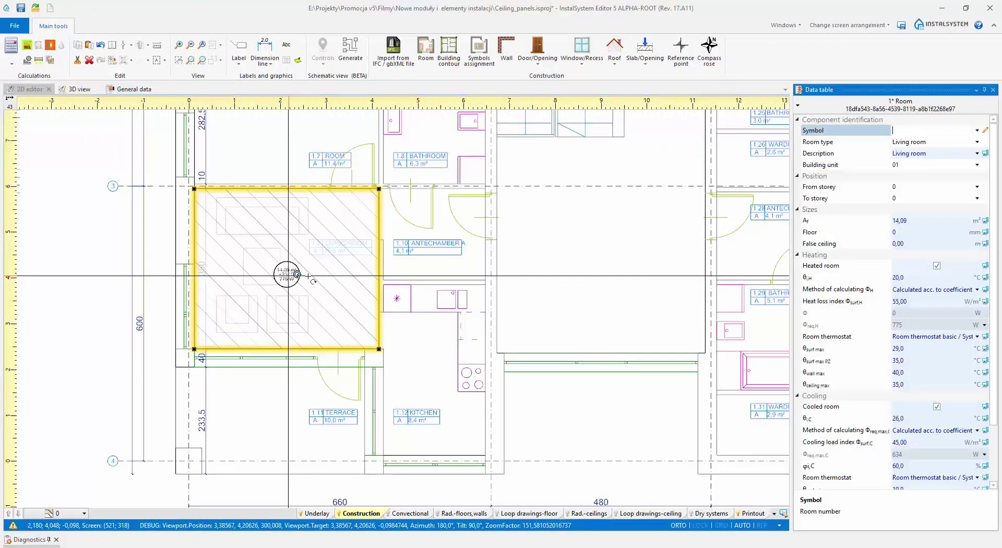
{"action": "left_click", "coordinate": [587, 513]}
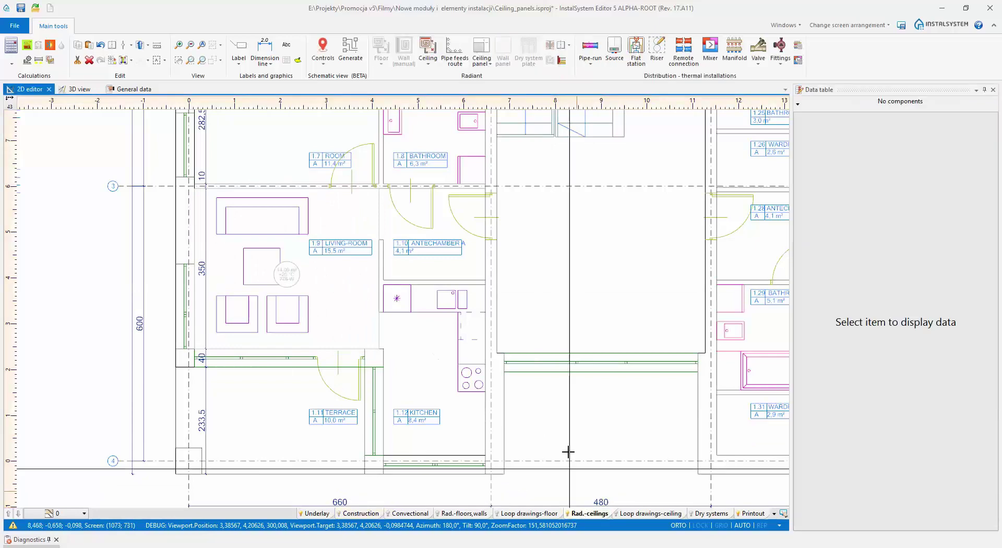
{"action": "left_click", "coordinate": [491, 64]}
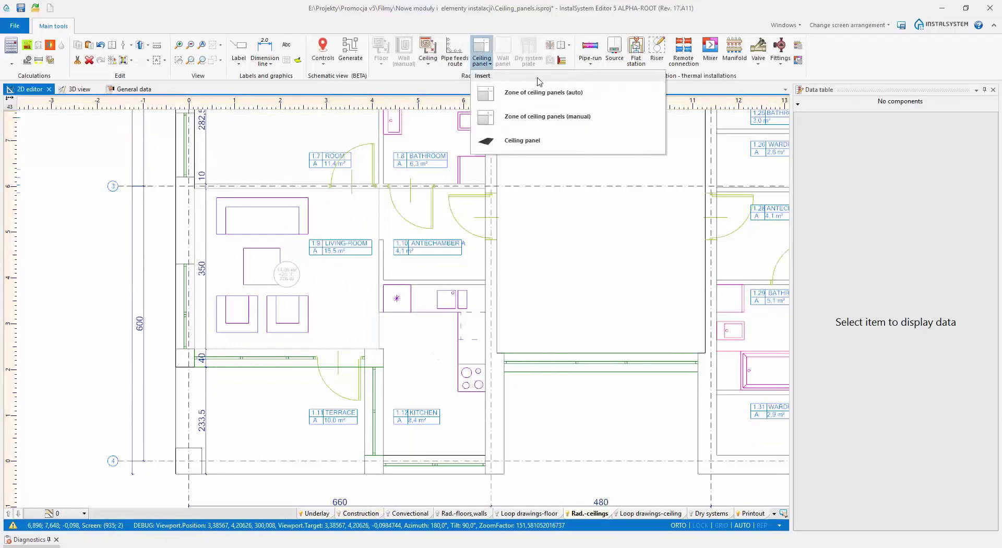
{"action": "left_click", "coordinate": [577, 116]}
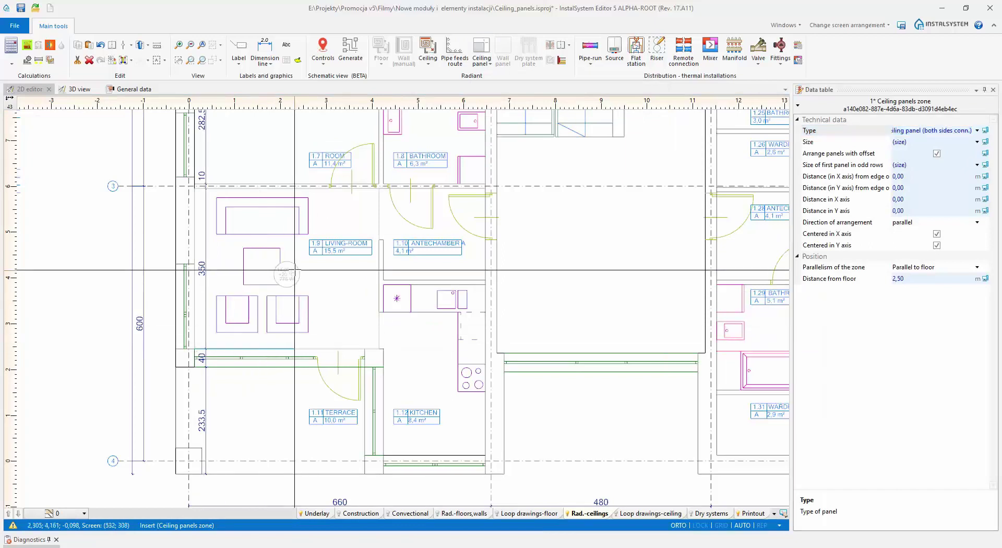
{"action": "left_click", "coordinate": [194, 348]}
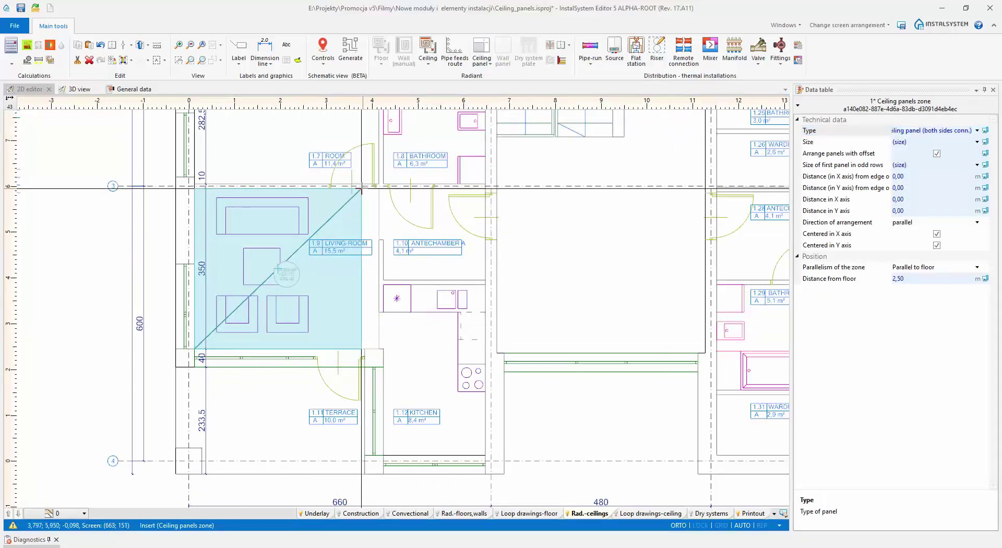
{"action": "left_click", "coordinate": [361, 188]}
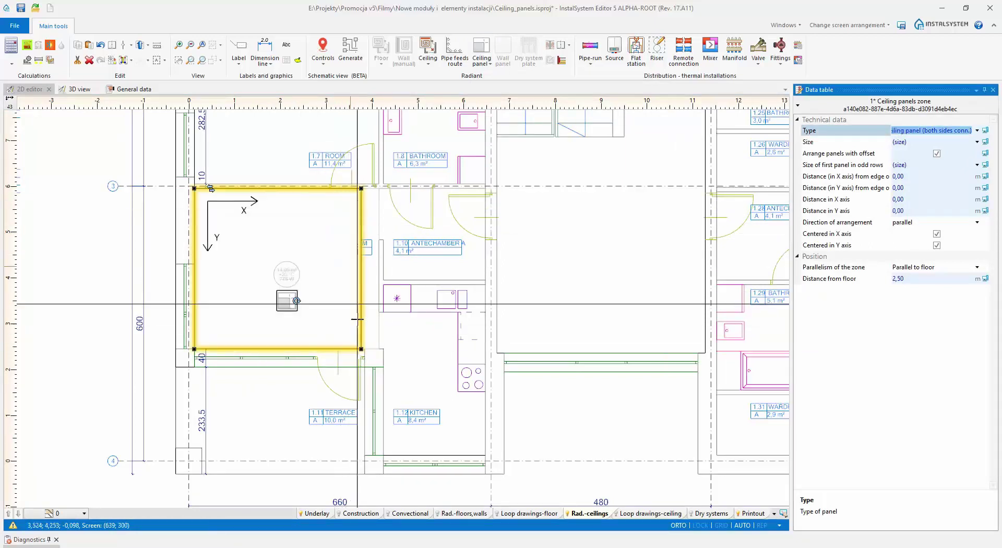
- Set the panel zone's edge distances and the spacing between panels to 0,05 m in both the X and Y axes
{"action": "left_click", "coordinate": [928, 180]}
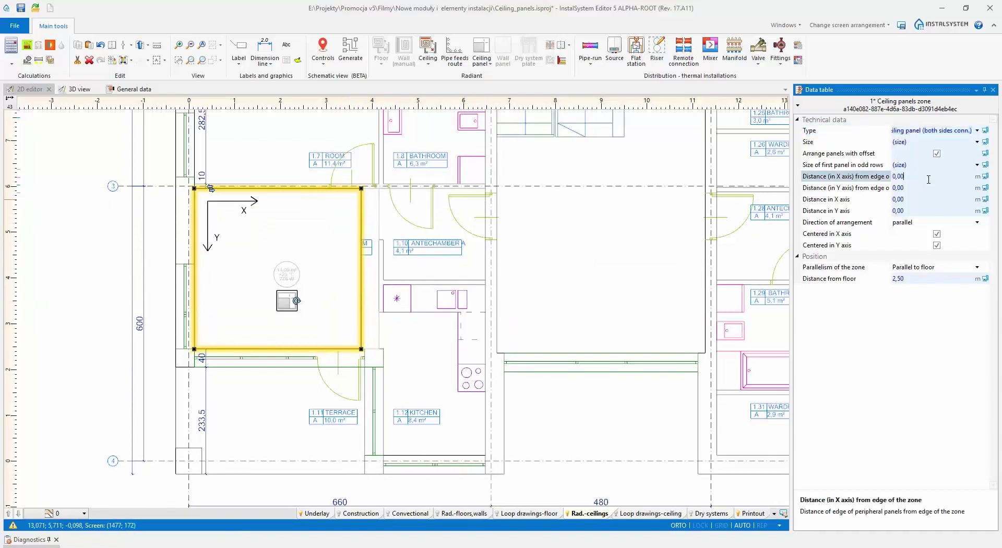
{"action": "left_click", "coordinate": [935, 176]}
{"action": "key", "text": "Tab"}
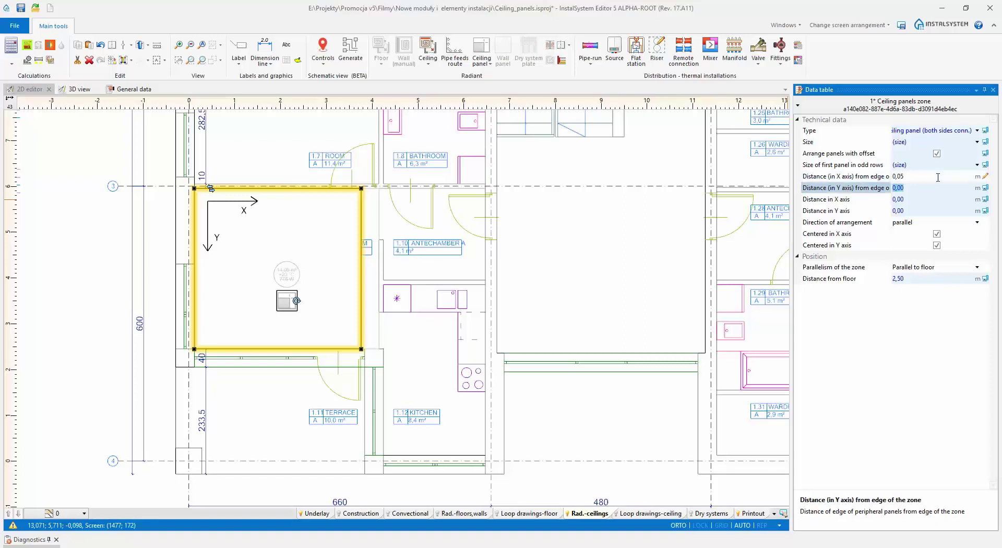
{"action": "key", "text": "Tab"}
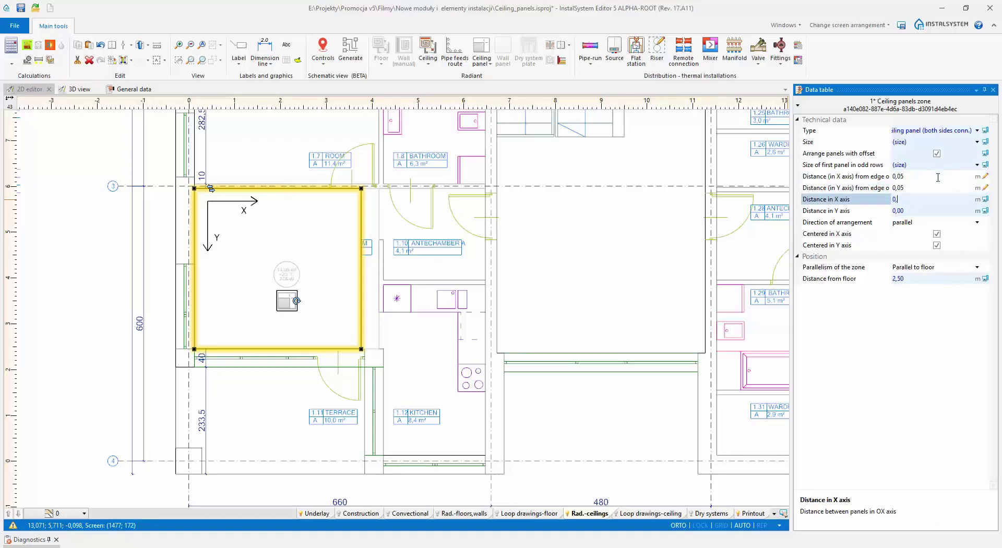
{"action": "type", "text": "0,05"}
{"action": "key", "text": "Tab"}
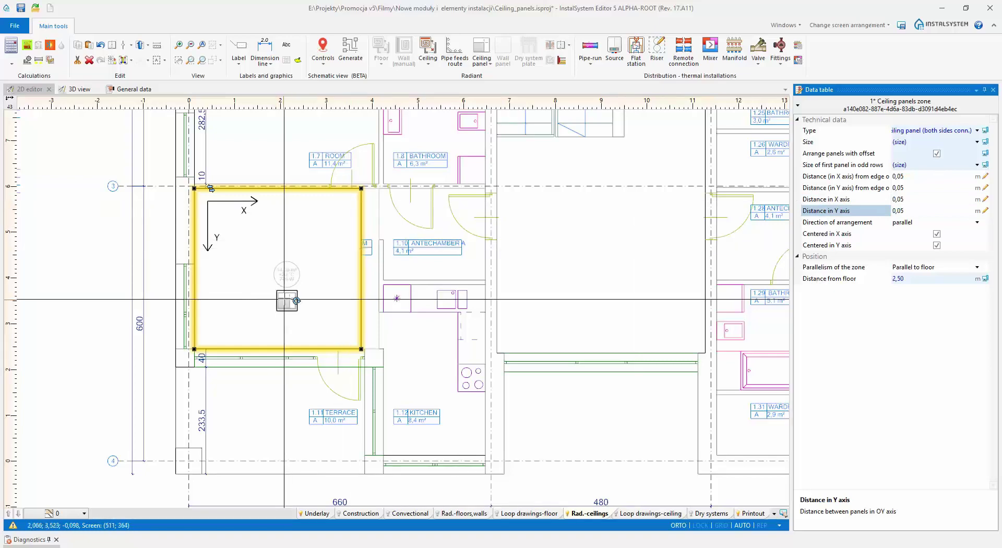
- Arrange the ceiling panels automatically inside the panel zone over living room 1.9
{"action": "left_click", "coordinate": [284, 300]}
{"action": "right_click", "coordinate": [284, 300]}
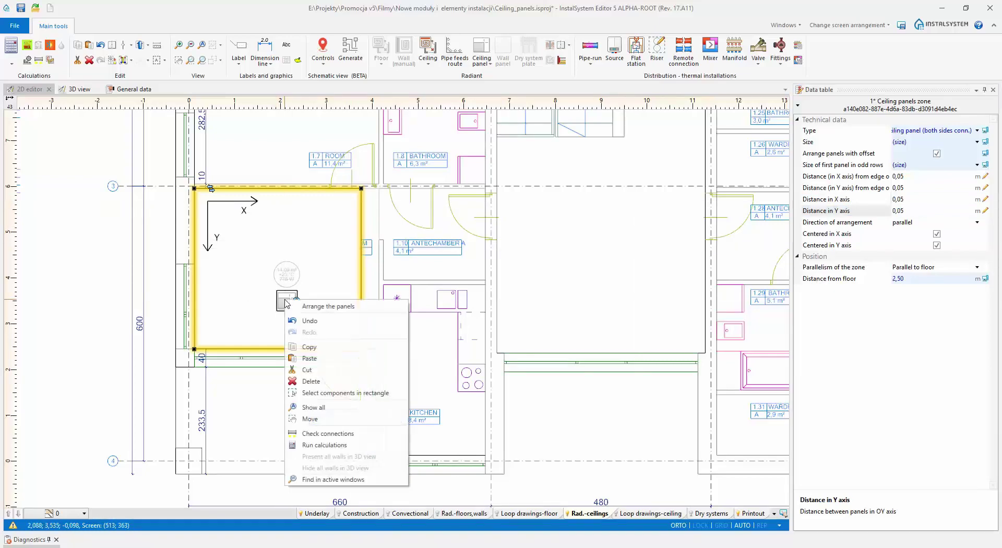
{"action": "left_click", "coordinate": [372, 307]}
{"action": "scroll", "coordinate": [263, 286], "scroll_direction": "up", "scroll_amount": 3}
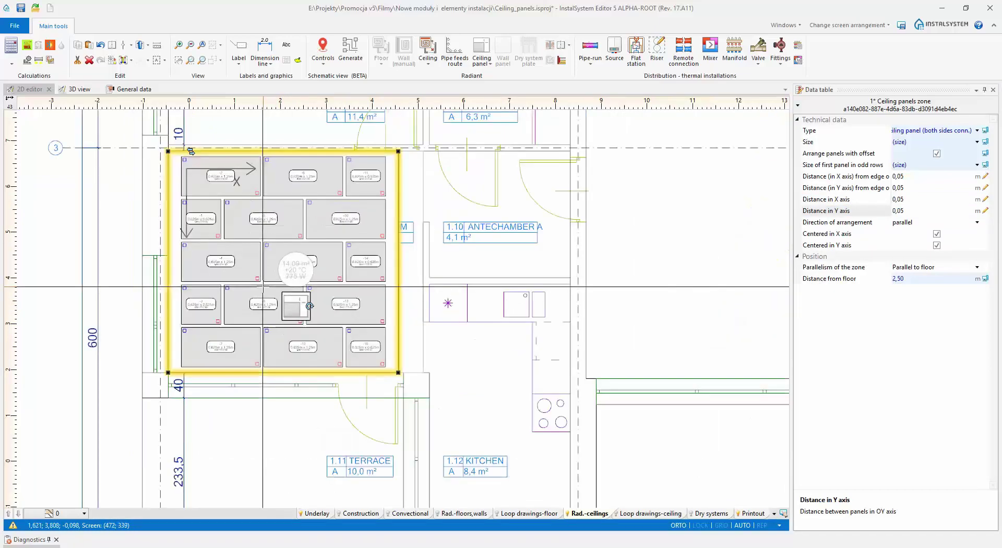
{"action": "middle_click_drag", "start_coordinate": [102, 268], "coordinate": [124, 323]}
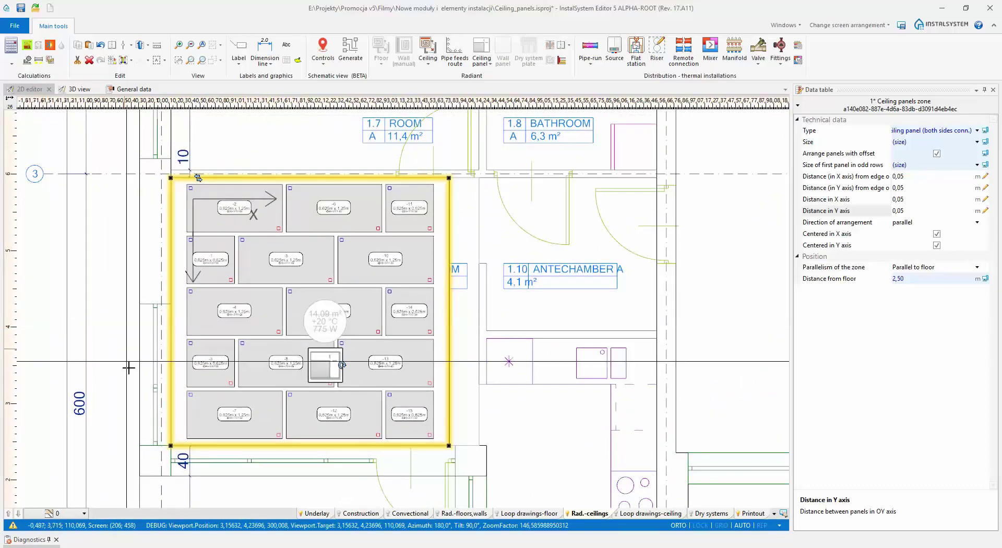
- Run the calculations and review the diagnostics for the heating and cooling systems
{"action": "left_click", "coordinate": [11, 46]}
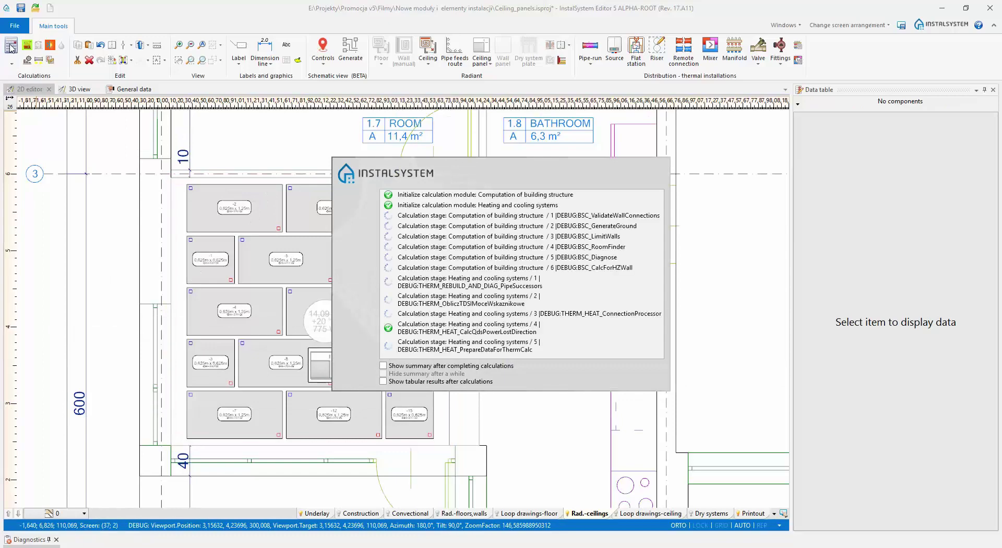
{"action": "middle_click_drag", "start_coordinate": [61, 233], "coordinate": [126, 192]}
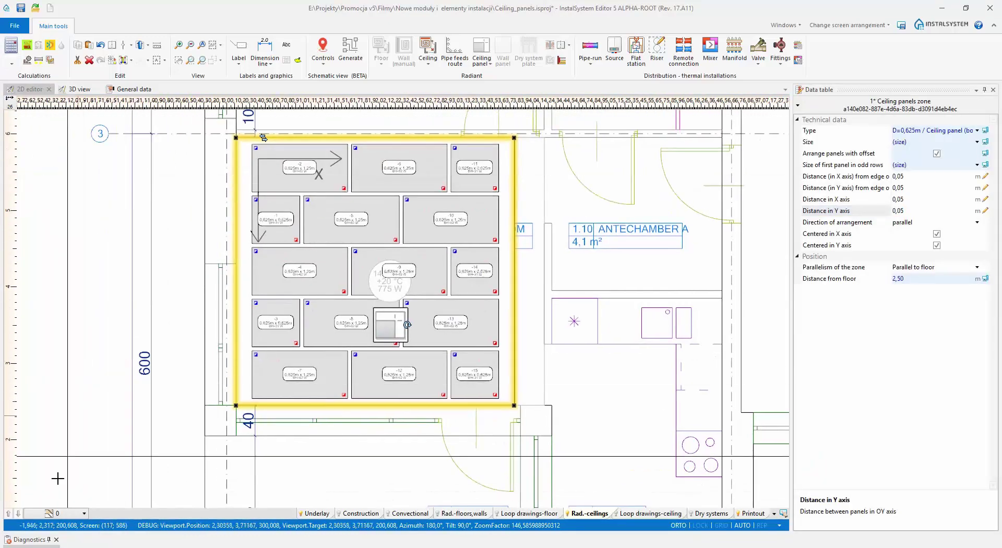
{"action": "left_click", "coordinate": [48, 540]}
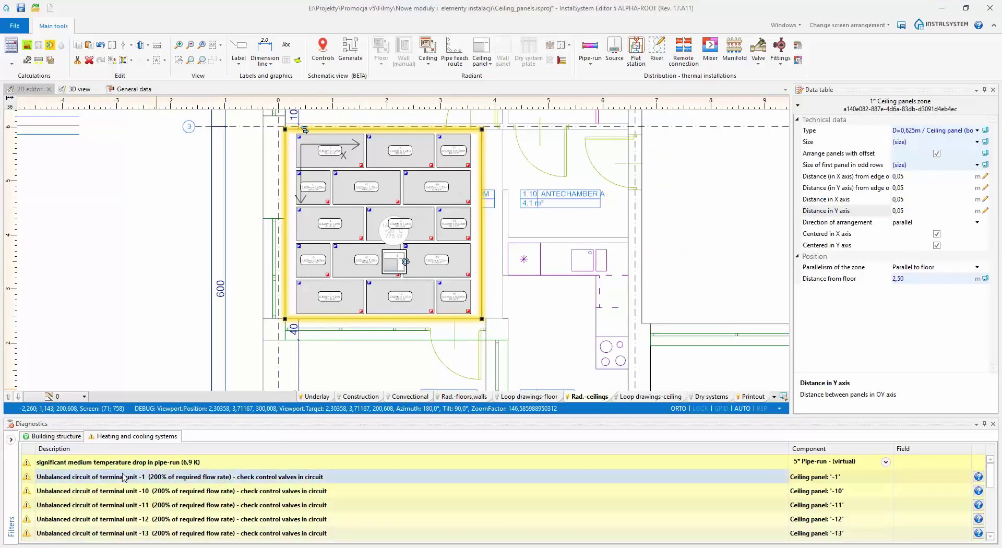
{"action": "scroll", "coordinate": [129, 473], "scroll_direction": "down", "scroll_amount": 5}
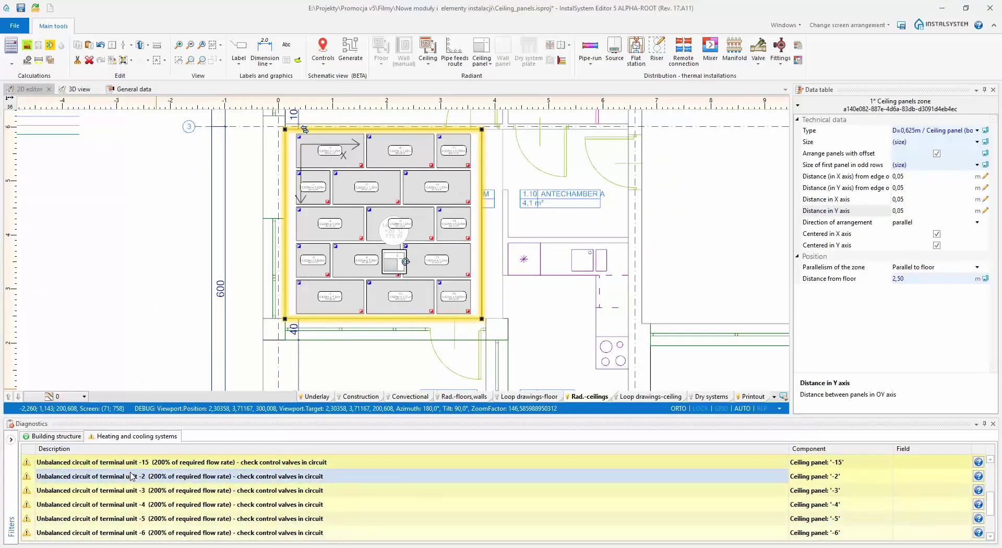
{"action": "scroll", "coordinate": [131, 476], "scroll_direction": "up", "scroll_amount": 5}
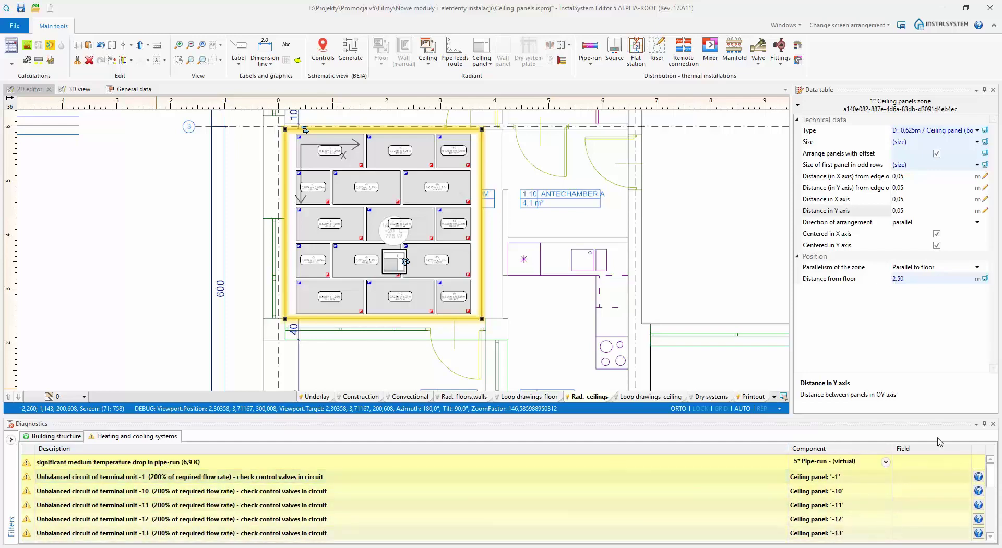
{"action": "left_click", "coordinate": [984, 424]}
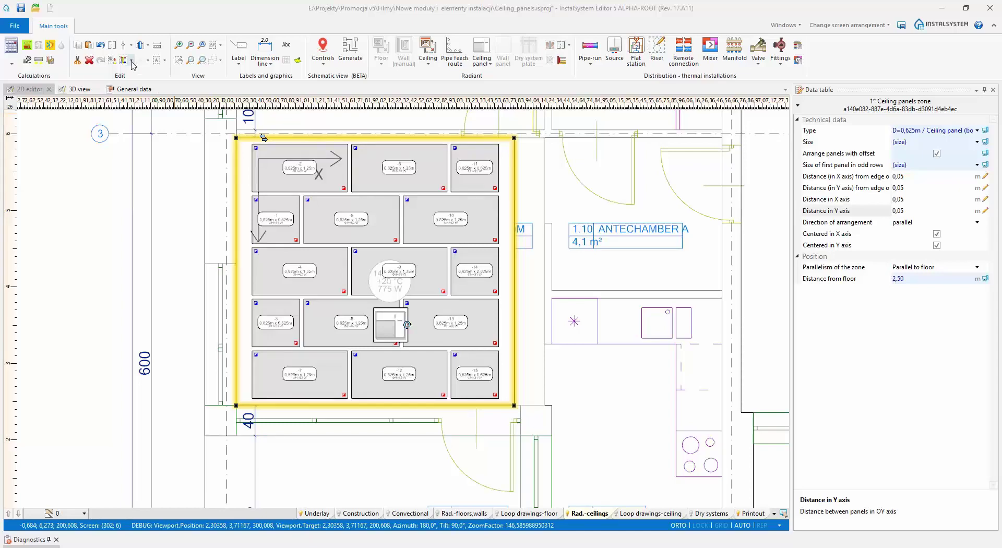
- Connect the three panels of the row nearest room 1.7 in series, starting from the panel on the antechamber side
{"action": "left_click", "coordinate": [132, 61]}
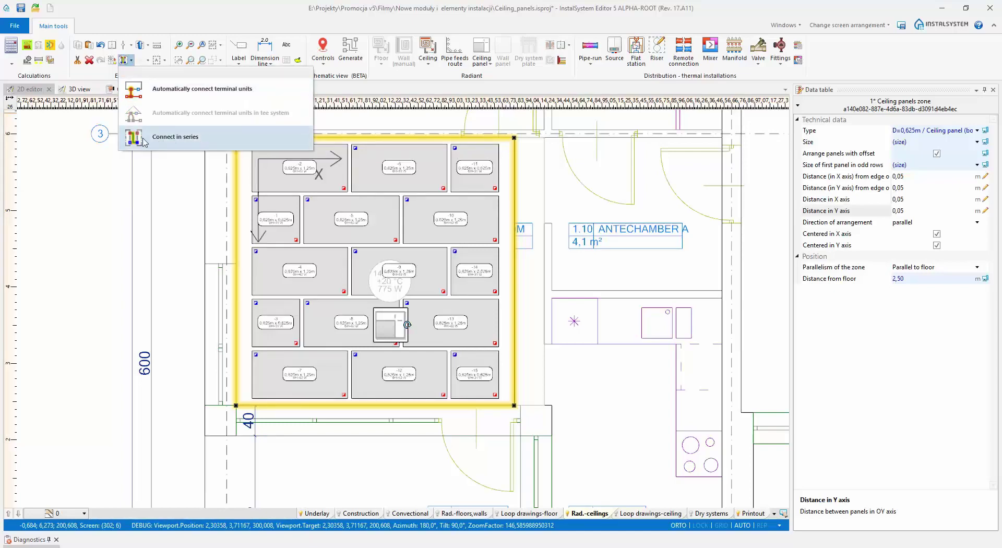
{"action": "left_click", "coordinate": [199, 141]}
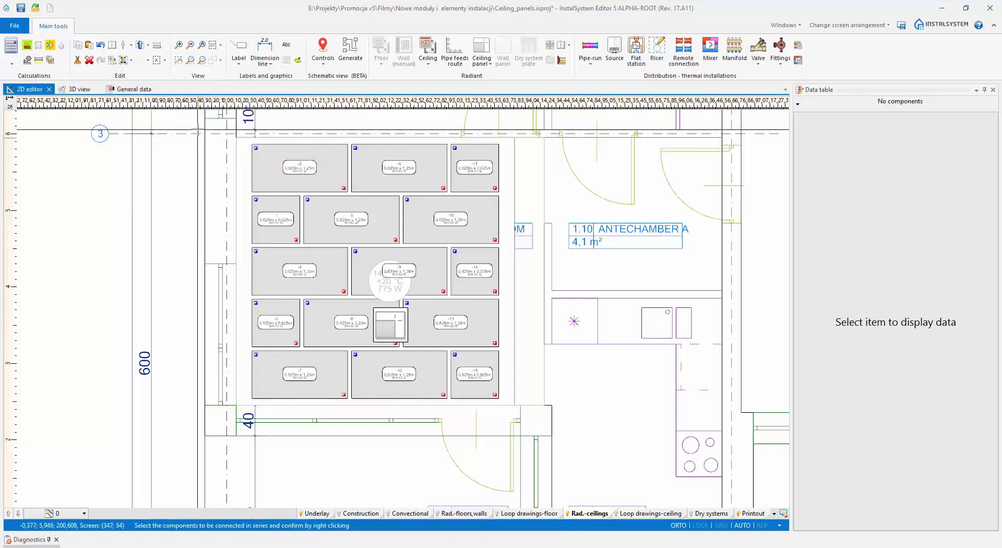
{"action": "left_click", "coordinate": [471, 172]}
{"action": "left_click", "coordinate": [400, 187]}
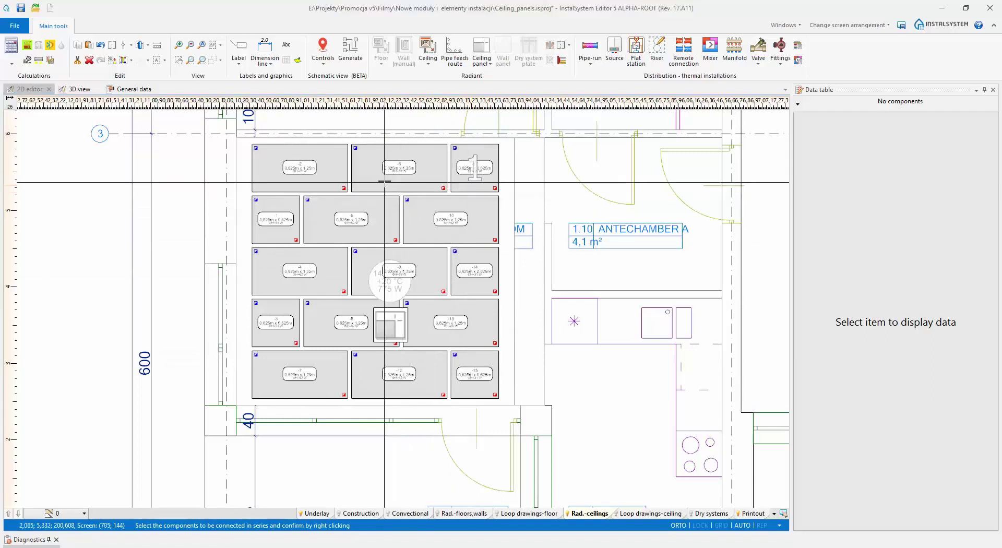
{"action": "left_click", "coordinate": [314, 186]}
{"action": "right_click", "coordinate": [315, 185]}
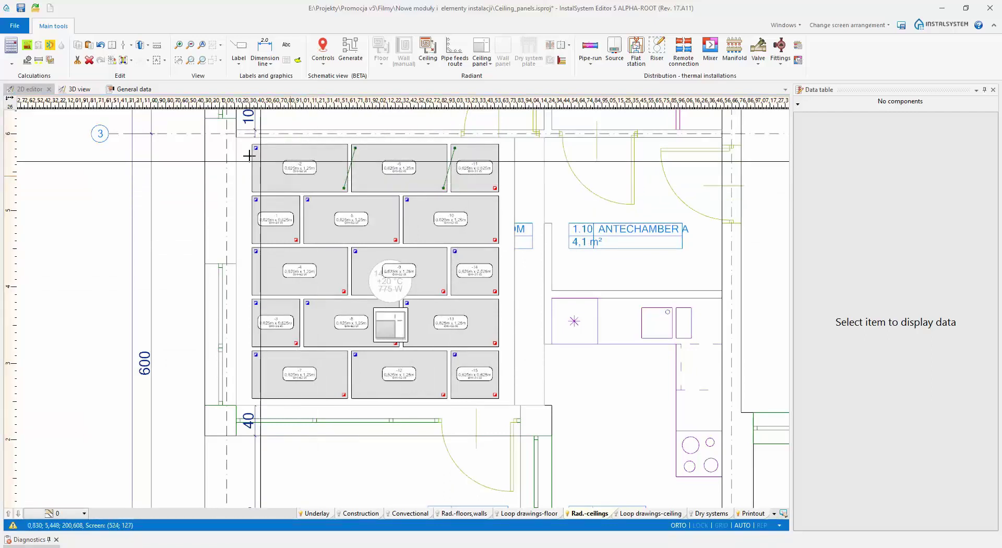
- Connect the three panels in each of the remaining four rows in series, starting from the antechamber side
{"action": "left_click", "coordinate": [122, 62]}
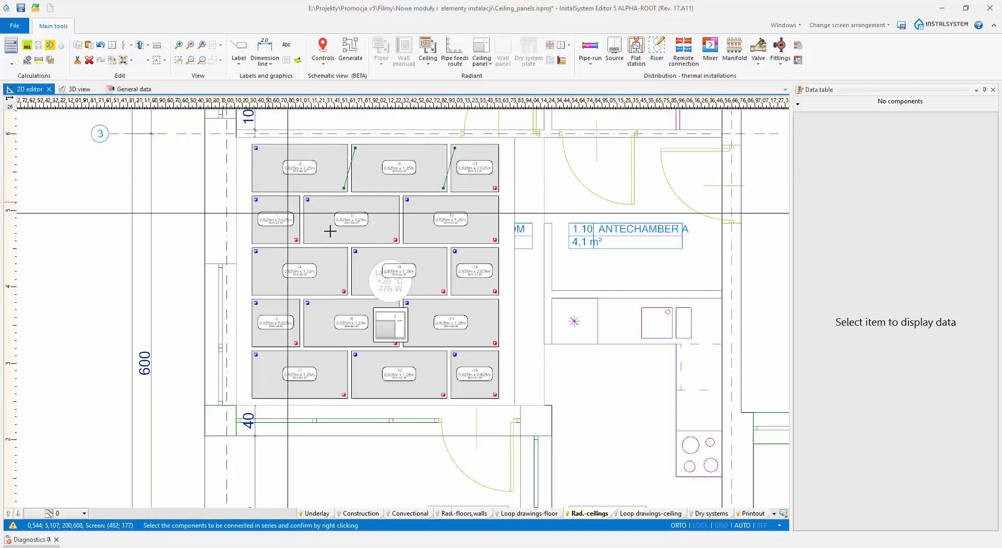
{"action": "left_click", "coordinate": [476, 230]}
{"action": "left_click", "coordinate": [365, 232]}
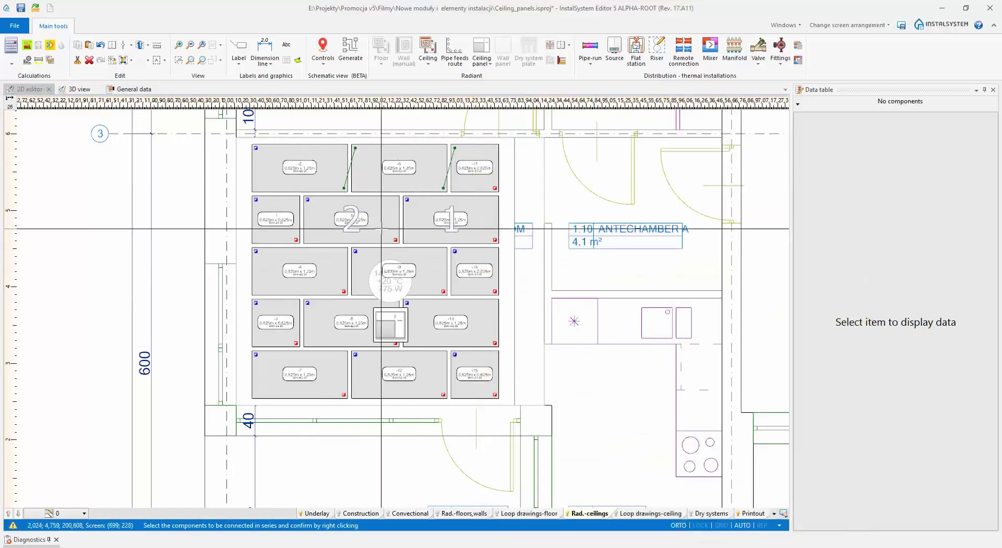
{"action": "left_click", "coordinate": [281, 235]}
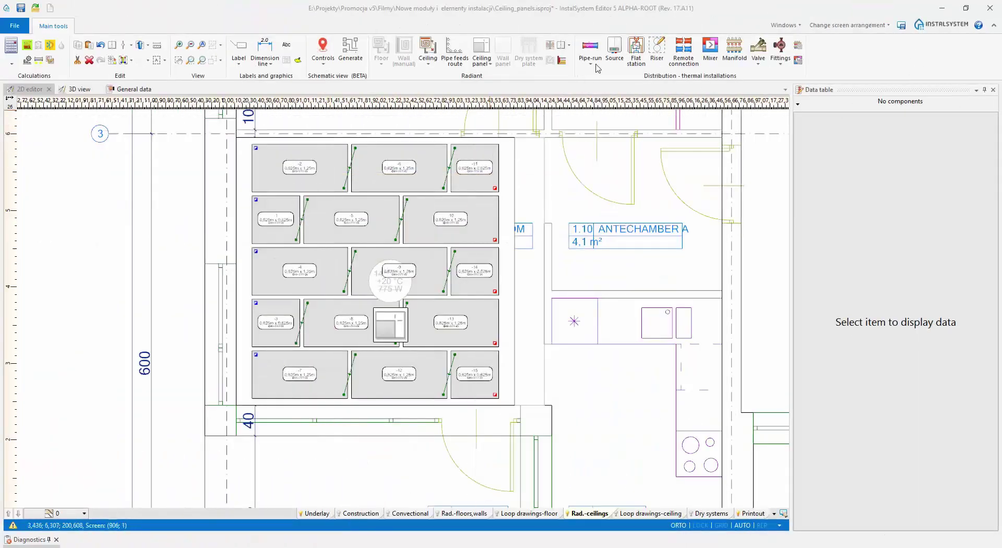
- Insert a source at the outer wall corner beside panel -7 on the terrace side and set its distance from floor to 2,60 m
{"action": "left_click", "coordinate": [613, 52]}
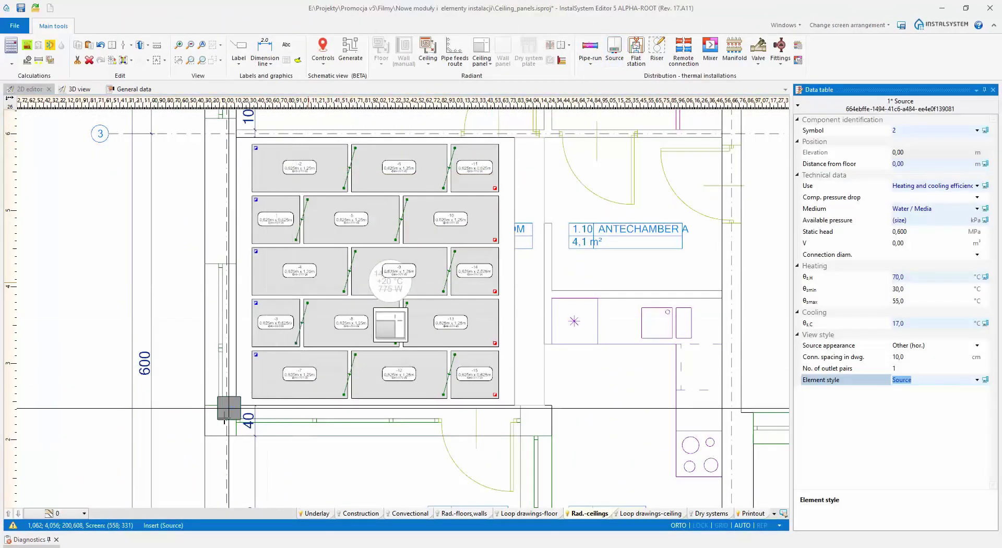
{"action": "scroll", "coordinate": [230, 415], "scroll_direction": "up", "scroll_amount": 6}
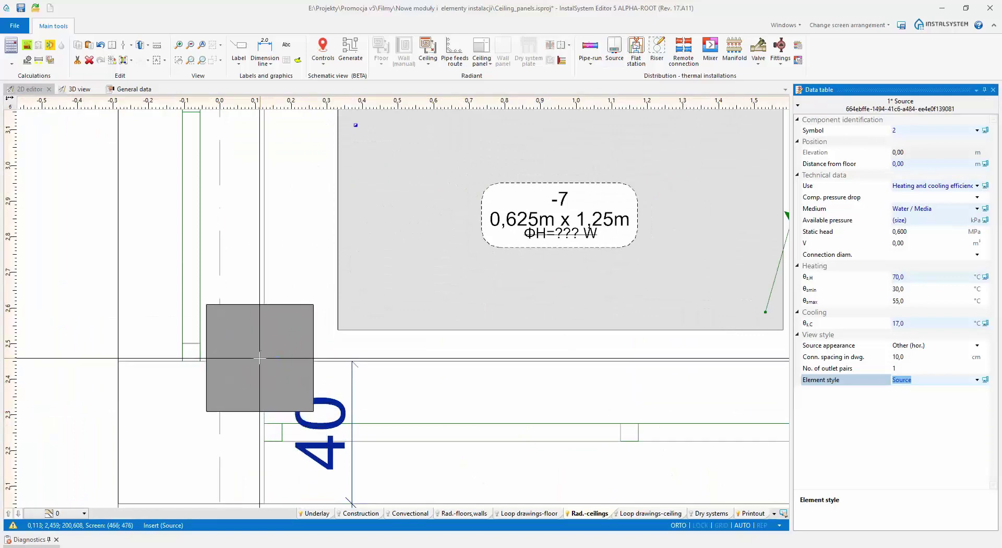
{"action": "left_click", "coordinate": [243, 374]}
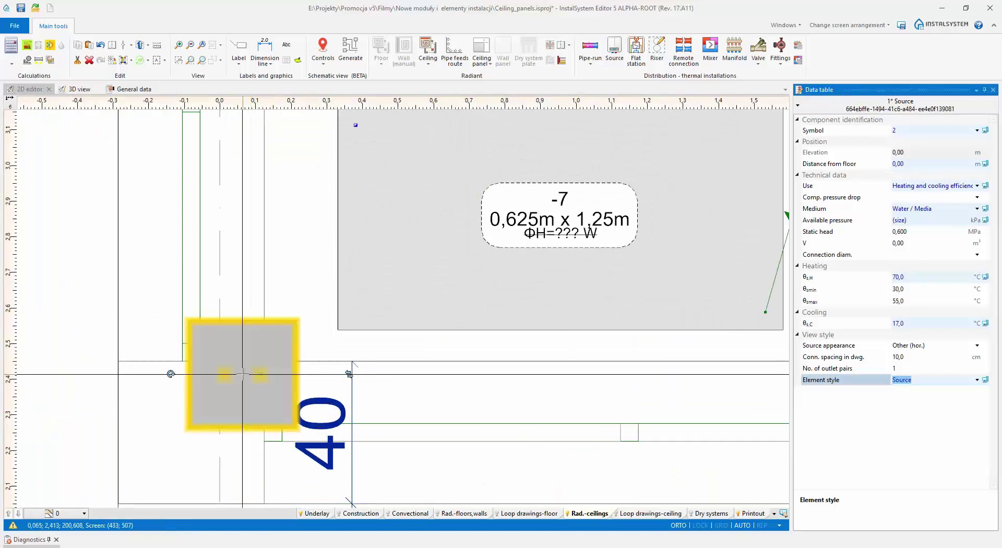
{"action": "key", "text": "Escape"}
{"action": "left_click", "coordinate": [261, 374]}
{"action": "scroll", "coordinate": [261, 374], "scroll_direction": "down", "scroll_amount": 5}
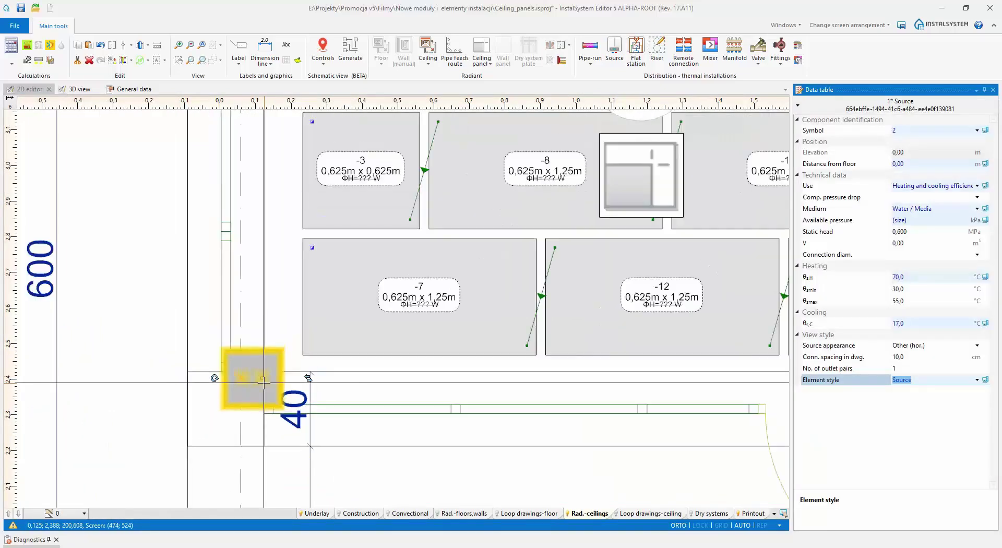
{"action": "left_click", "coordinate": [919, 152]}
{"action": "left_click", "coordinate": [849, 165]}
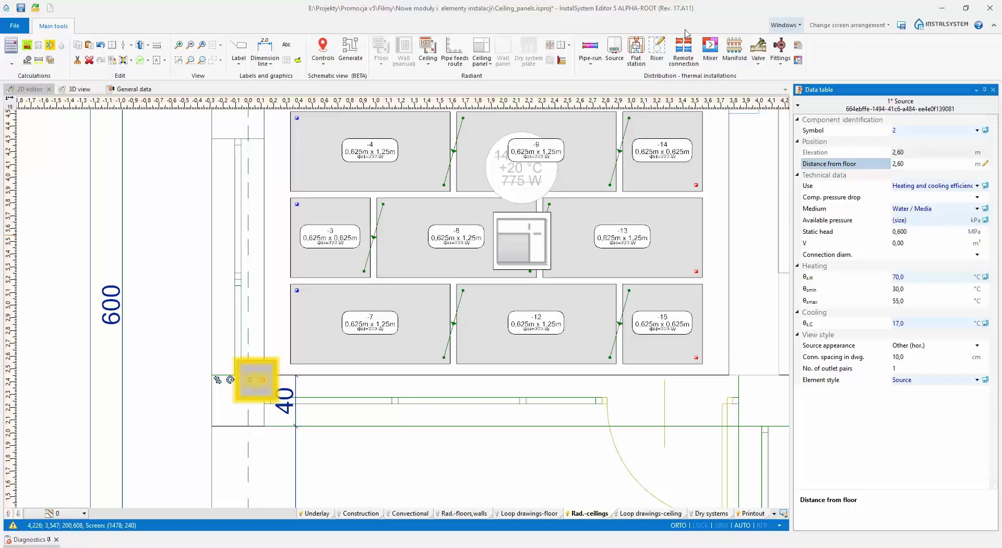
- Draw a supply pipe-run from the source along the terrace wall and past the antechamber-side panel ends up to panel -11
{"action": "left_click", "coordinate": [591, 63]}
{"action": "left_click", "coordinate": [626, 114]}
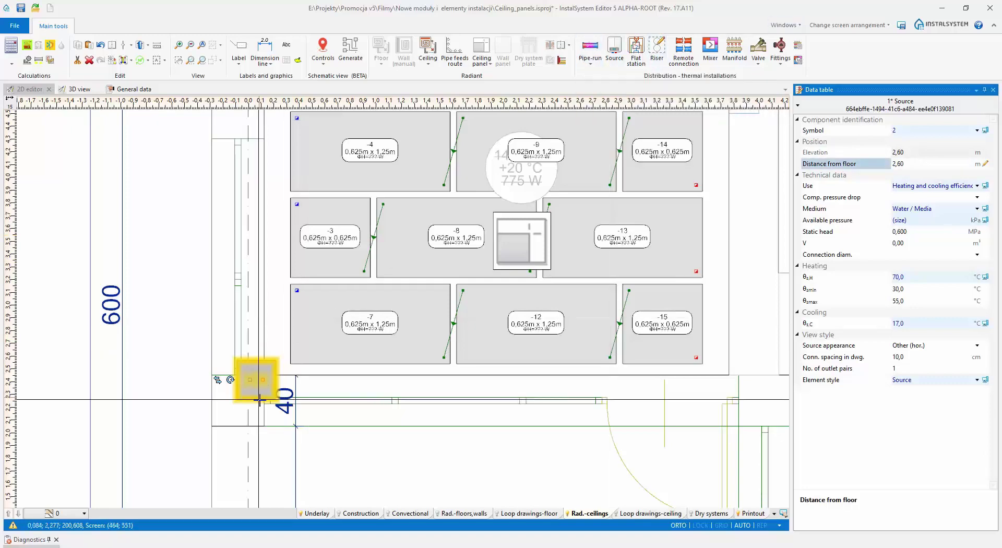
{"action": "left_click", "coordinate": [262, 379]}
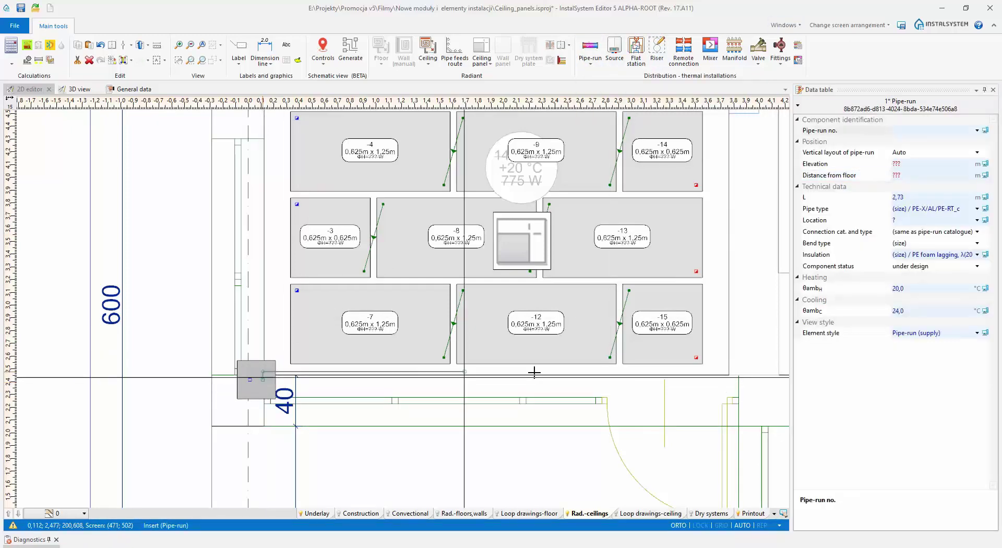
{"action": "scroll", "coordinate": [716, 372], "scroll_direction": "down", "scroll_amount": 3}
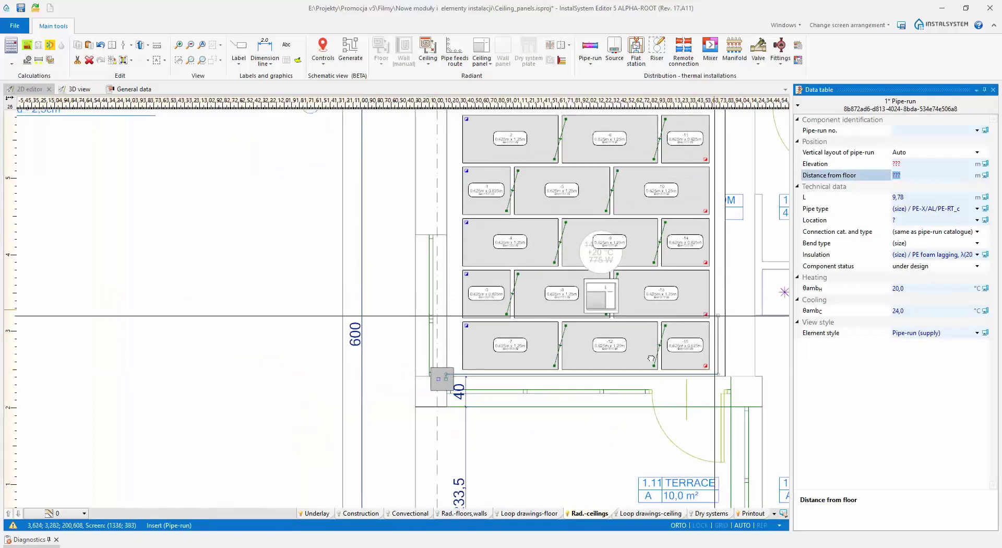
{"action": "left_click", "coordinate": [606, 214]}
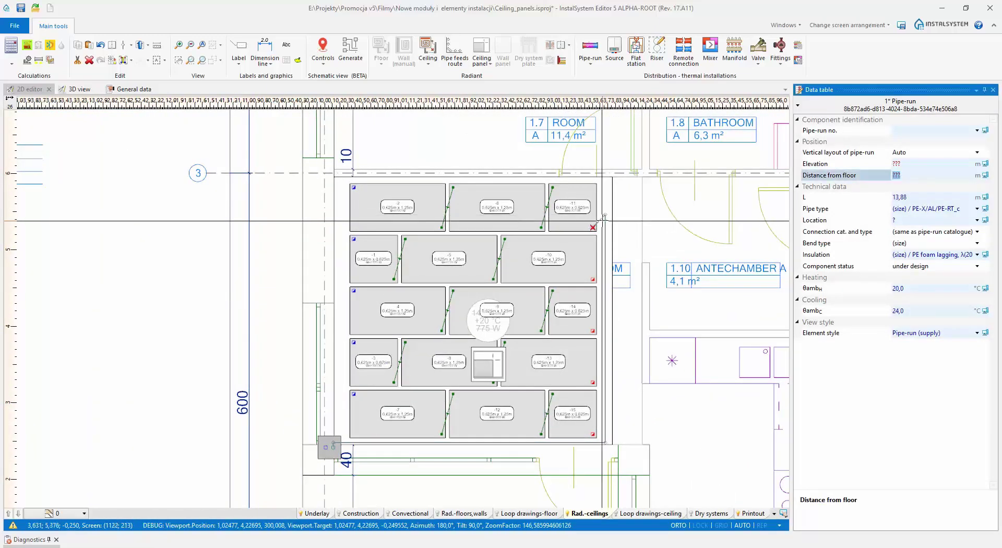
{"action": "right_click", "coordinate": [600, 222]}
- Automatically connect the five antechamber-side panels to the supply pipe-run
{"action": "left_click_drag", "start_coordinate": [654, 422], "coordinate": [590, 207]}
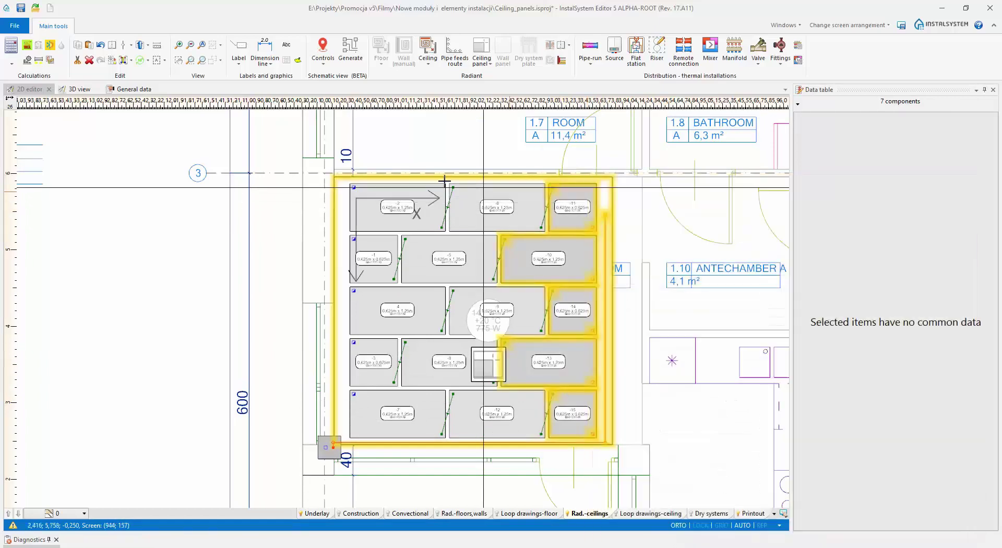
{"action": "left_click", "coordinate": [131, 60]}
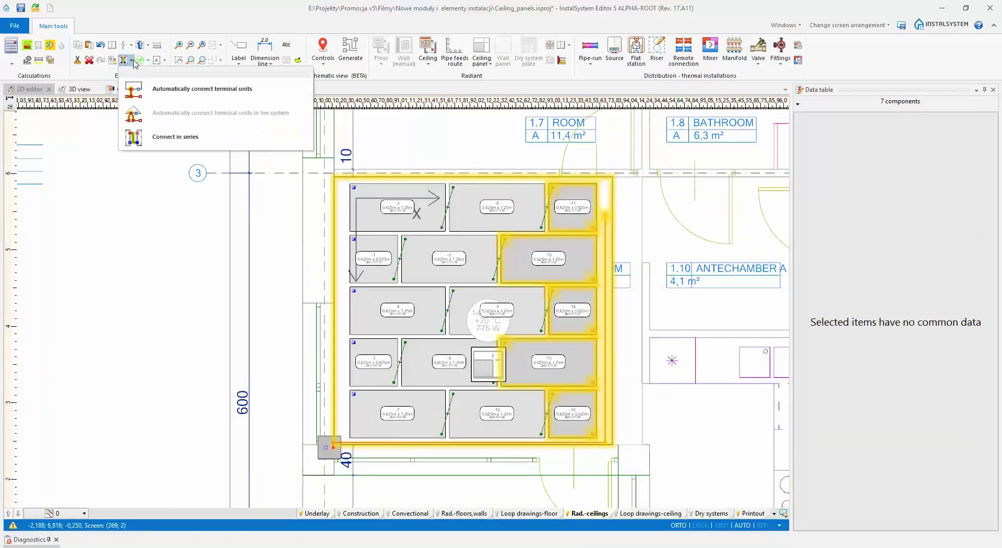
{"action": "left_click", "coordinate": [242, 94]}
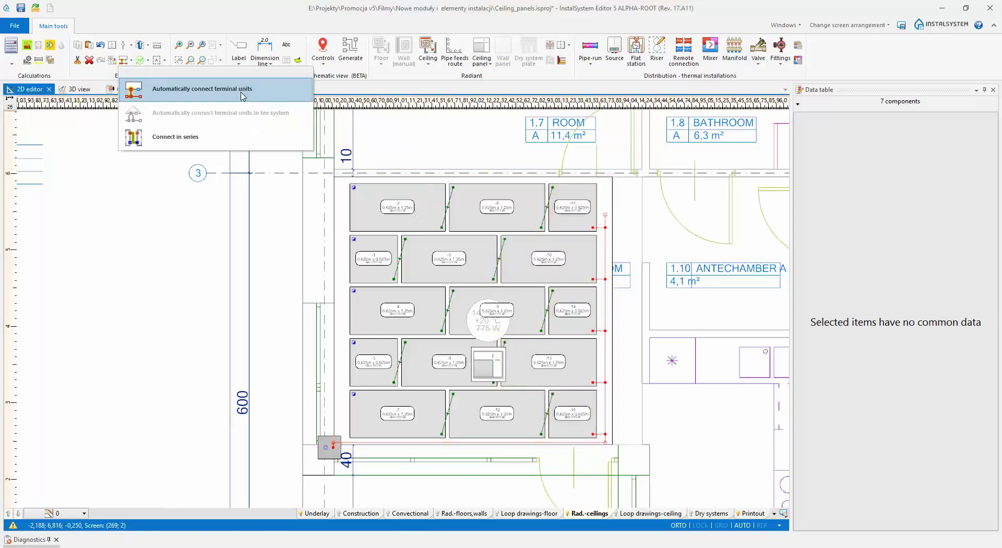
{"action": "key", "text": "Escape"}
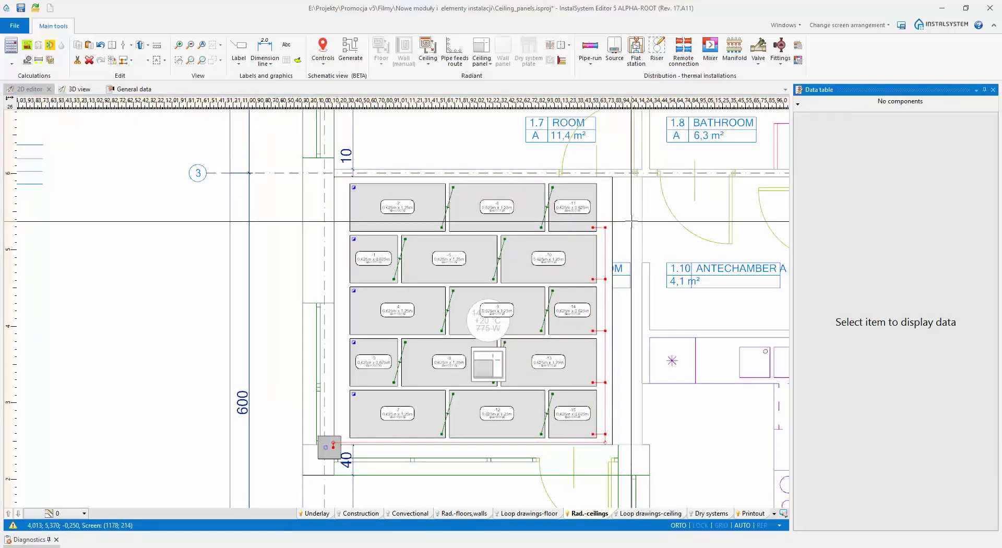
- Draw a return pipe-run from the source along the outer wall to the row nearest room 1.7, ending at the connection of panel -2
{"action": "middle_click_drag", "start_coordinate": [332, 331], "coordinate": [331, 297]}
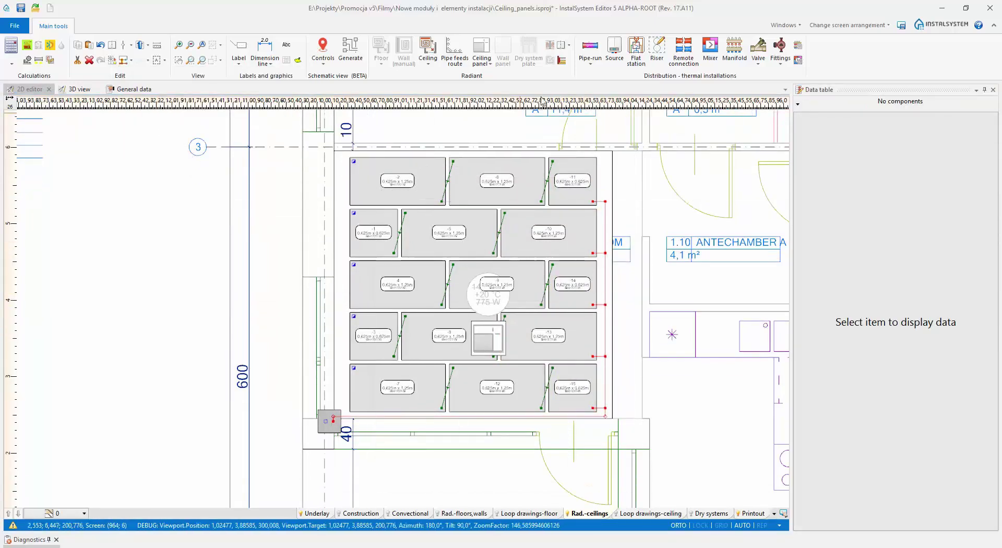
{"action": "left_click", "coordinate": [591, 50]}
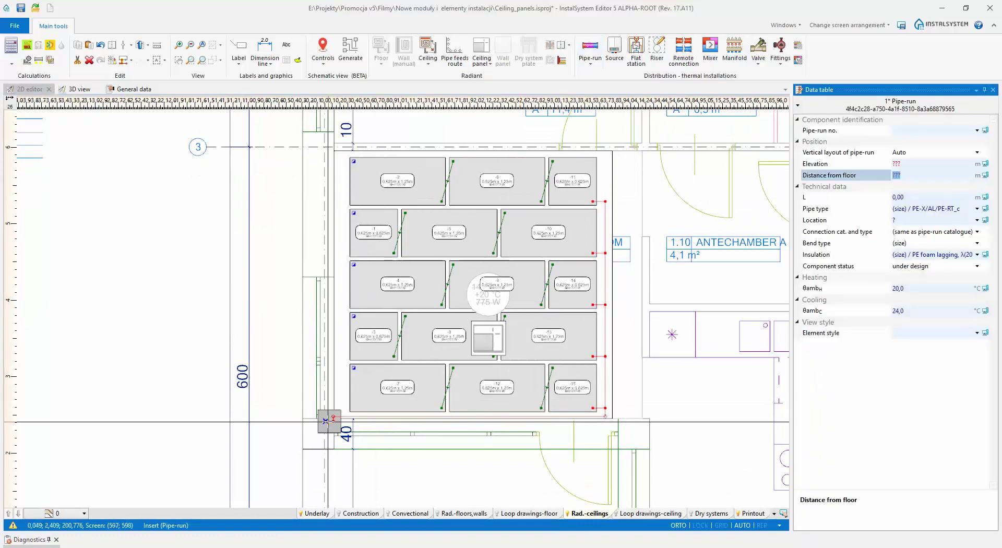
{"action": "left_click", "coordinate": [327, 404]}
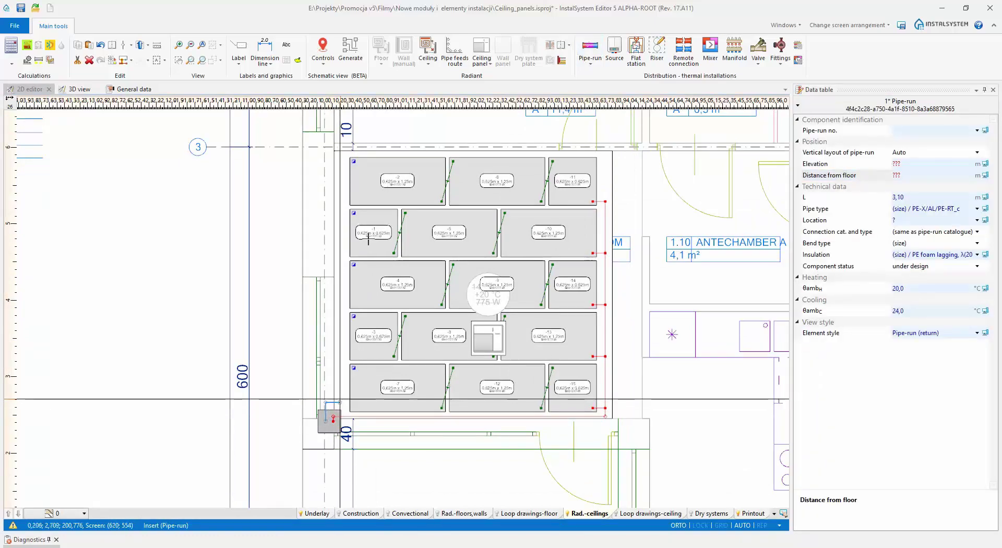
{"action": "left_click", "coordinate": [341, 161]}
{"action": "left_click", "coordinate": [353, 162]}
{"action": "scroll", "coordinate": [352, 192], "scroll_direction": "up", "scroll_amount": 3}
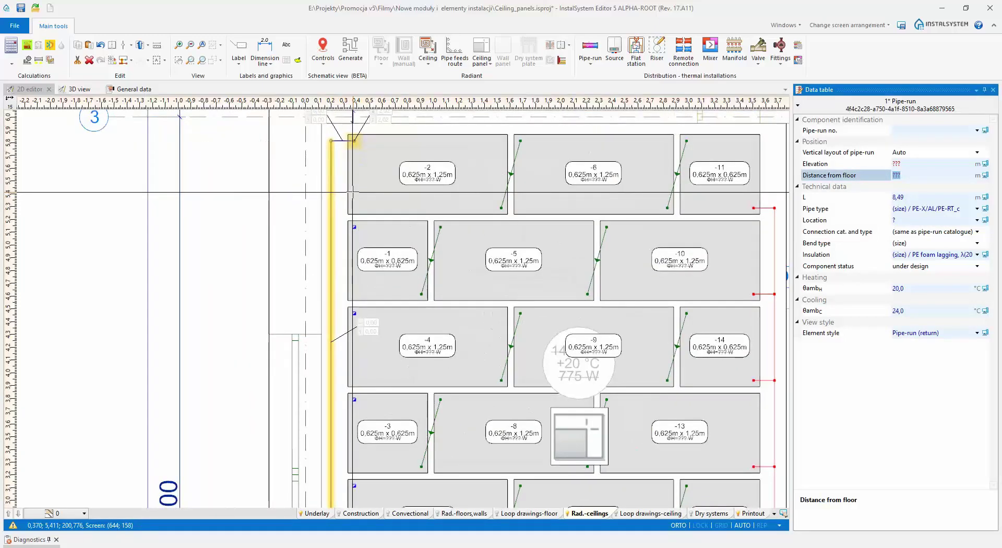
{"action": "key", "text": "Escape"}
- Draw a second return pipe-run from the end near panel -2 back along the outer-wall-side panel ends to the connection of panel -7
{"action": "key", "text": "space"}
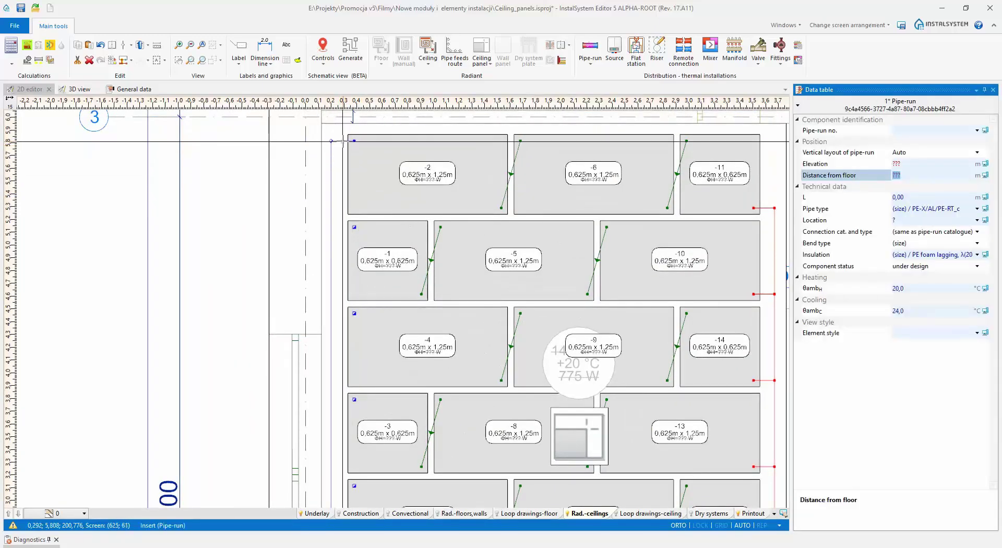
{"action": "scroll", "coordinate": [339, 149], "scroll_direction": "down", "scroll_amount": 3}
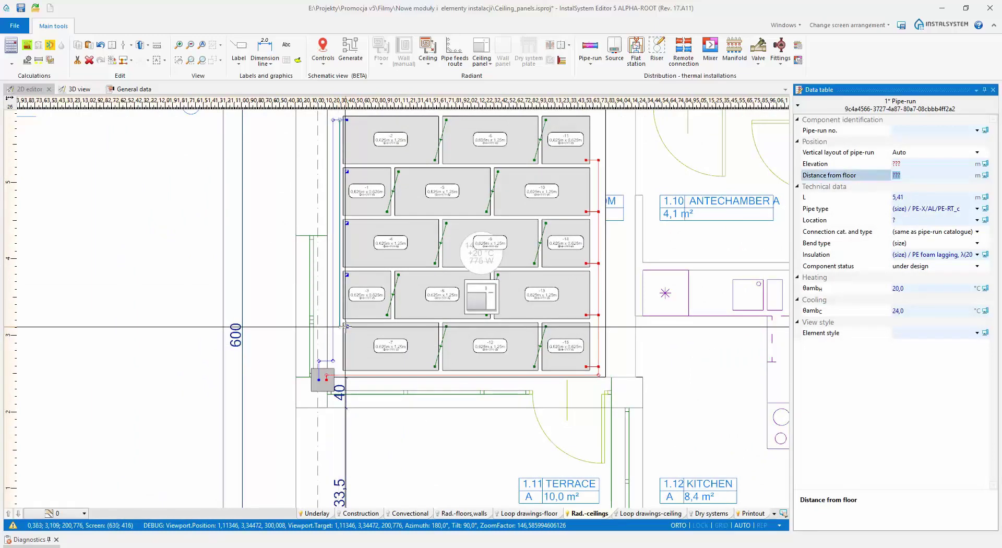
{"action": "left_click", "coordinate": [344, 326]}
{"action": "left_click", "coordinate": [271, 246]}
{"action": "middle_click_drag", "start_coordinate": [270, 238], "coordinate": [229, 266]}
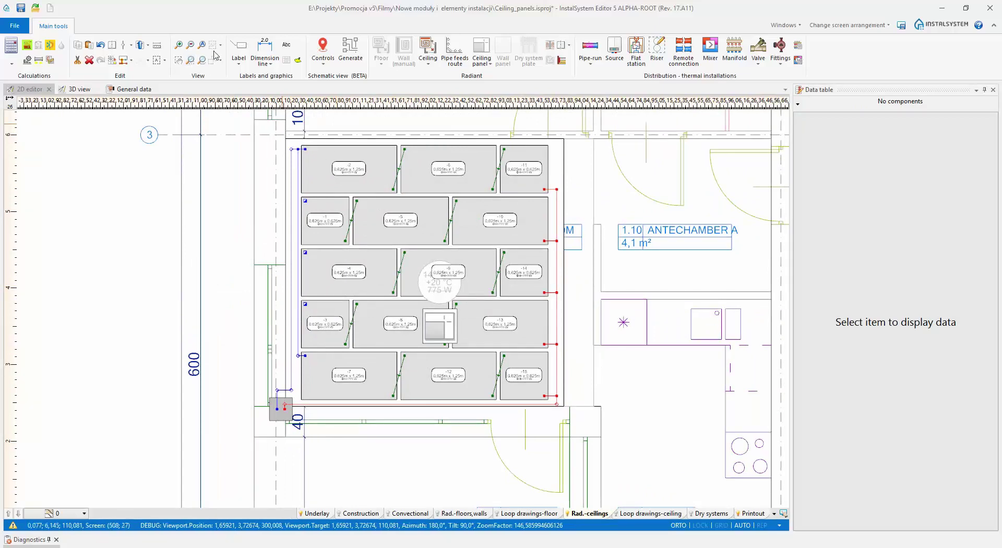
- Select the outer-wall-side panels and the inner return pipe-run with a rectangle and connect them automatically
{"action": "left_click", "coordinate": [167, 62]}
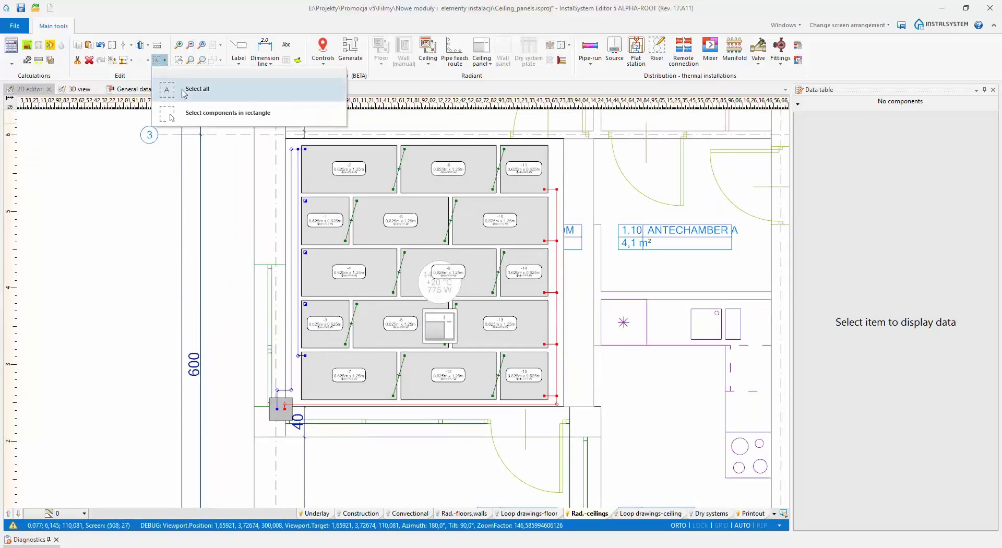
{"action": "left_click", "coordinate": [190, 108]}
{"action": "left_click_drag", "start_coordinate": [321, 325], "coordinate": [295, 176]}
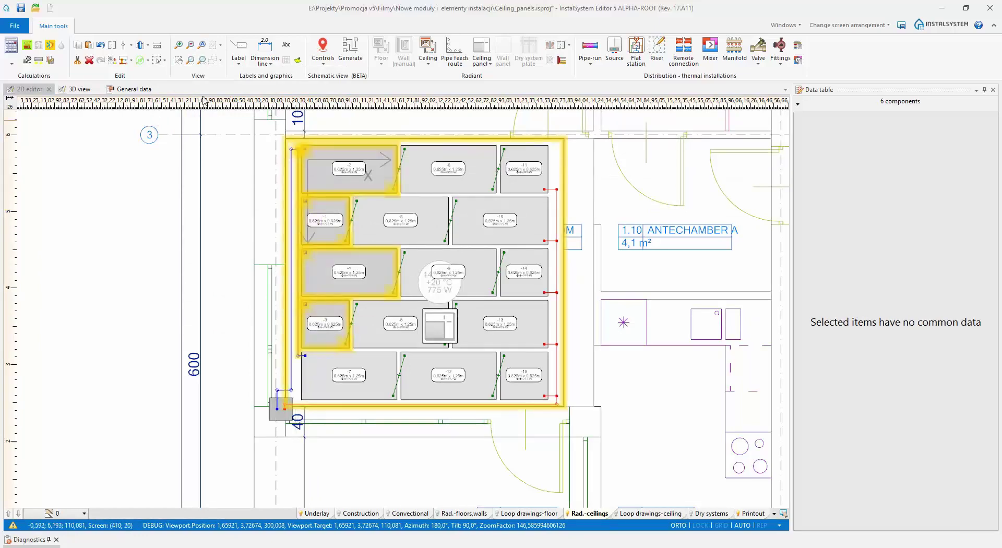
{"action": "left_click", "coordinate": [122, 62]}
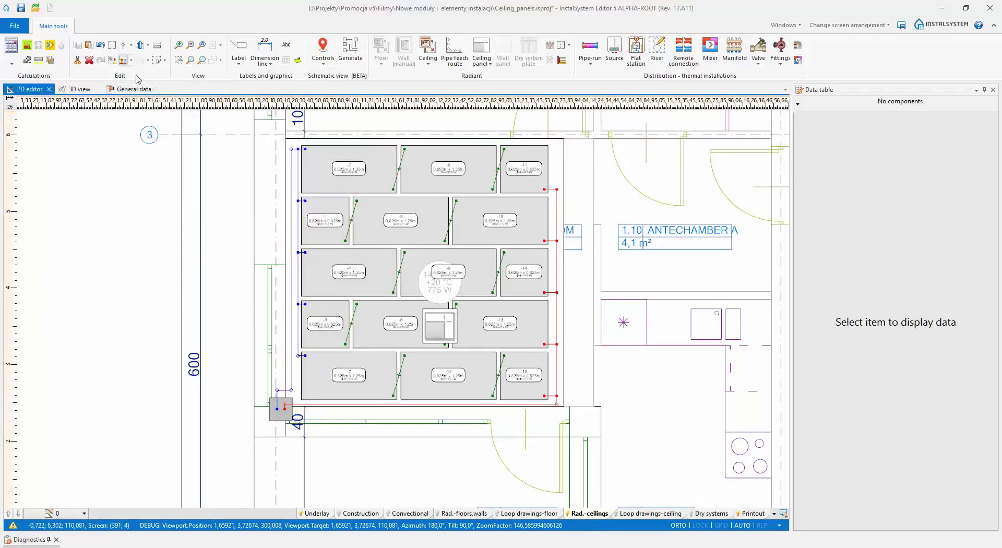
{"action": "middle_click_drag", "start_coordinate": [224, 227], "coordinate": [182, 257]}
{"action": "scroll", "coordinate": [181, 256], "scroll_direction": "up", "scroll_amount": 3}
{"action": "scroll", "coordinate": [175, 273], "scroll_direction": "down", "scroll_amount": 3}
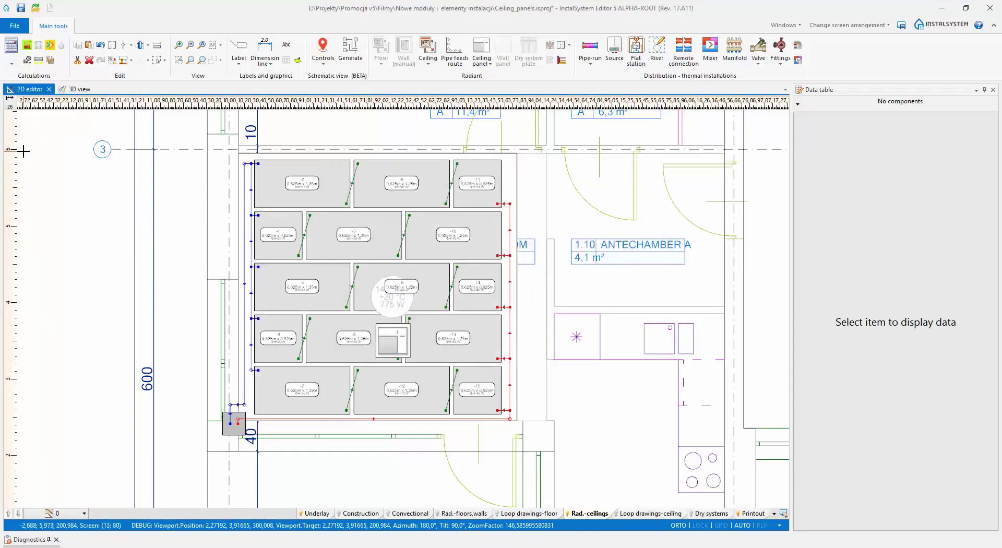
- Check the heating and cooling system diagnostics and change the screen arrangement to Results
{"action": "left_click", "coordinate": [50, 539]}
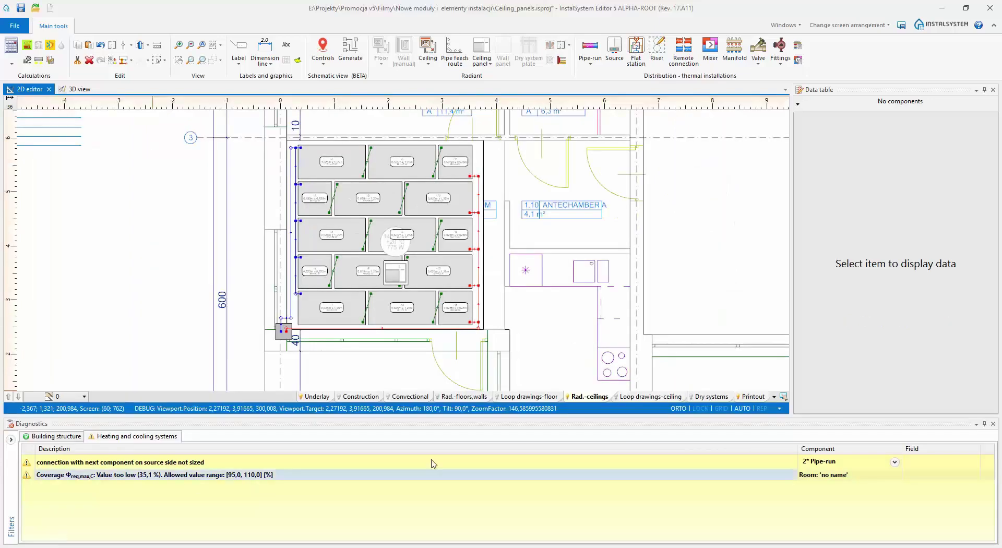
{"action": "left_click", "coordinate": [983, 424]}
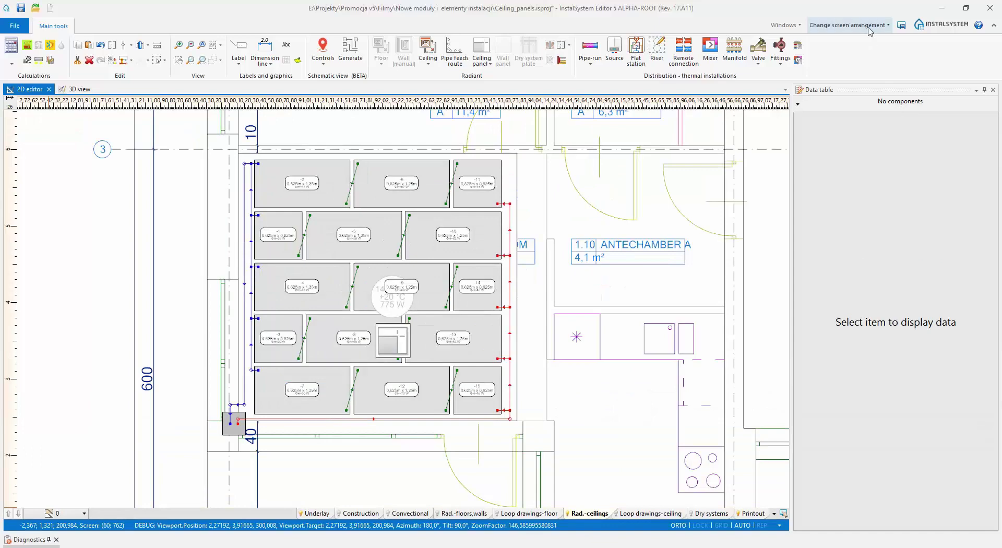
{"action": "left_click", "coordinate": [850, 25]}
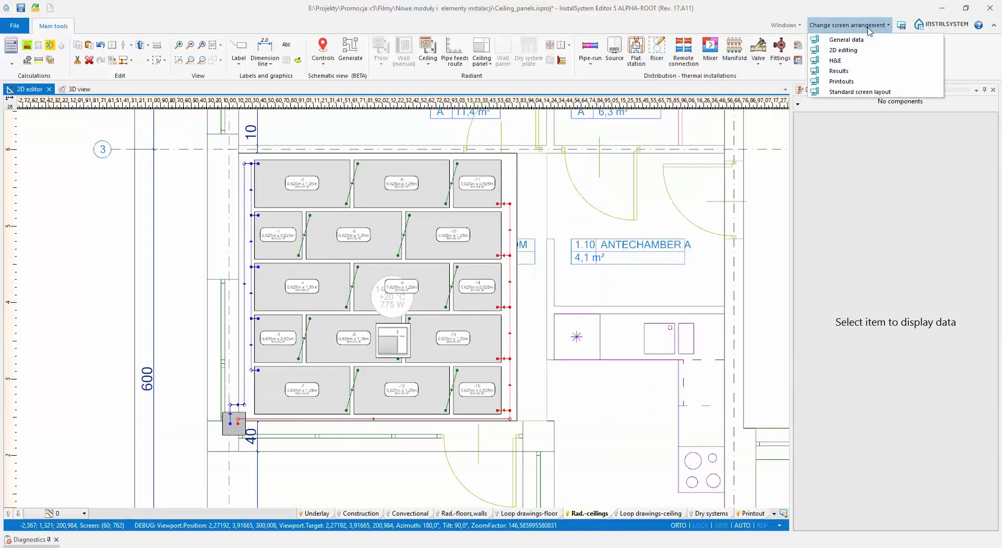
{"action": "left_click", "coordinate": [838, 71]}
{"action": "left_click_drag", "start_coordinate": [864, 391], "coordinate": [873, 390]}
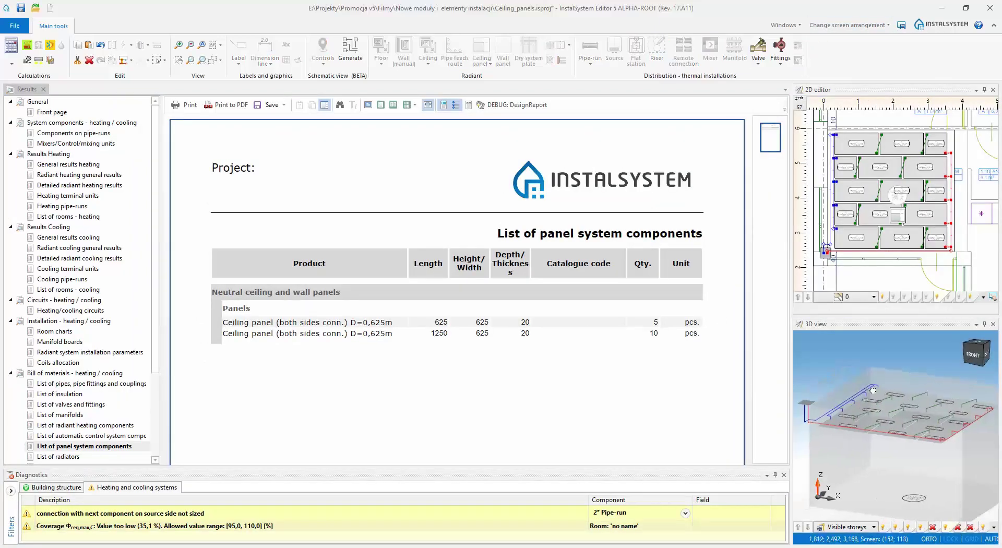
{"action": "middle_click_drag", "start_coordinate": [874, 202], "coordinate": [889, 212]}
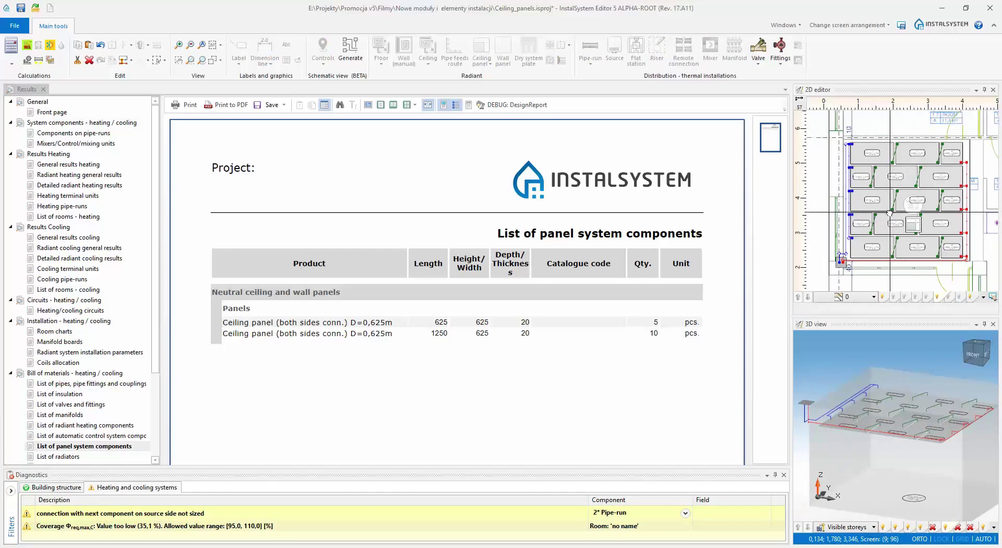
{"action": "scroll", "coordinate": [890, 212], "scroll_direction": "up", "scroll_amount": 2}
- Read through the General results heating report down to the system capacity
{"action": "left_click", "coordinate": [70, 164]}
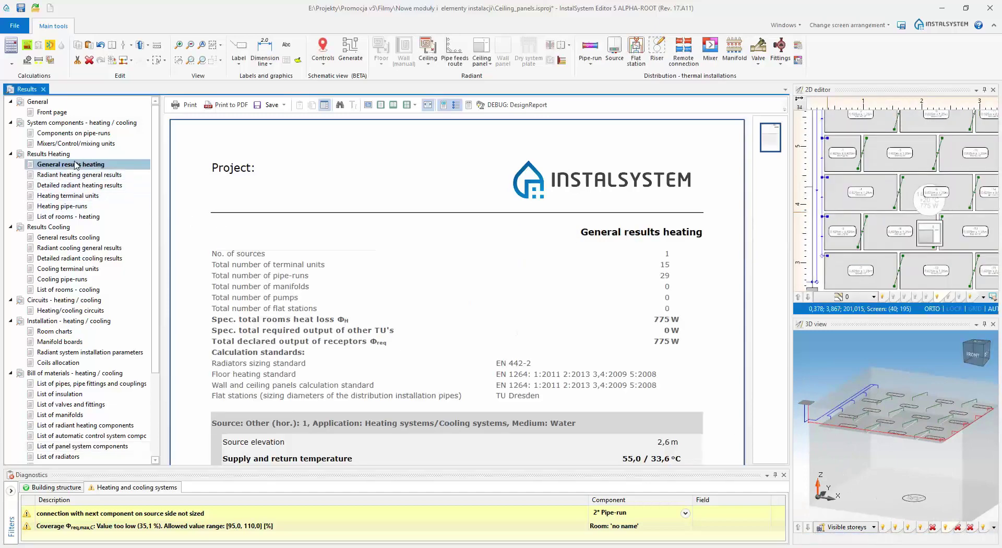
{"action": "scroll", "coordinate": [454, 212], "scroll_direction": "down", "scroll_amount": 3}
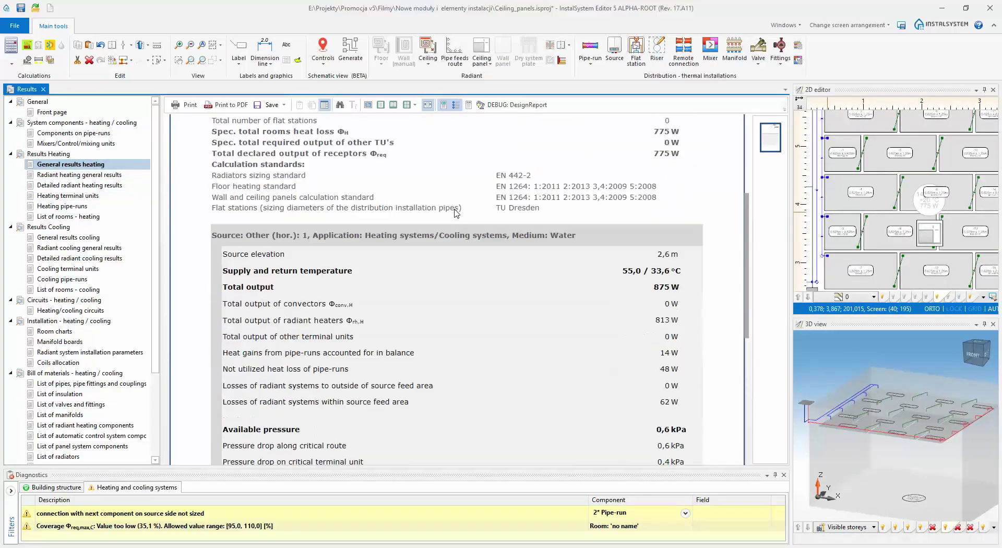
{"action": "scroll", "coordinate": [456, 212], "scroll_direction": "down", "scroll_amount": 3}
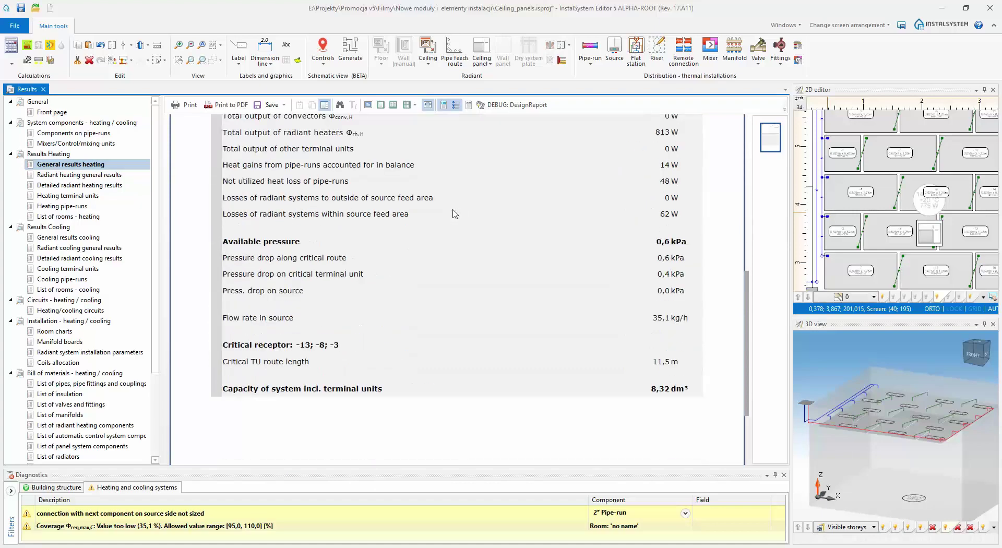
- Read through the General results cooling report and open the list of panel system components
{"action": "left_click", "coordinate": [71, 237]}
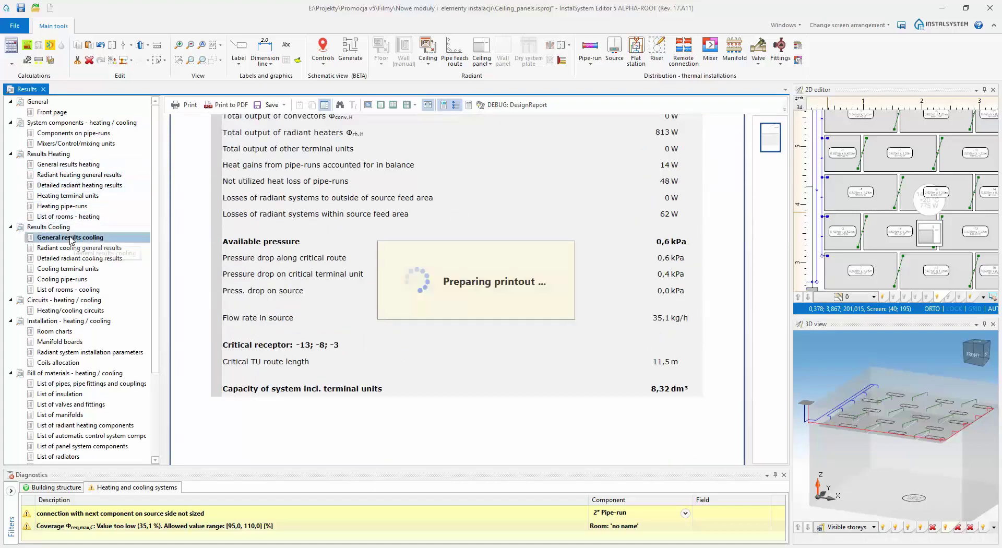
{"action": "scroll", "coordinate": [442, 248], "scroll_direction": "up", "scroll_amount": 6}
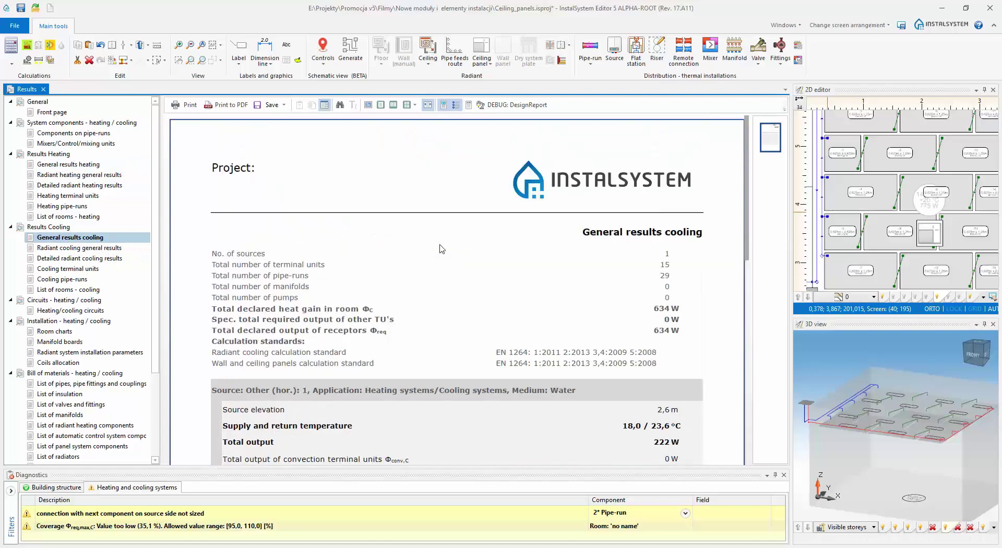
{"action": "scroll", "coordinate": [442, 248], "scroll_direction": "down", "scroll_amount": 6}
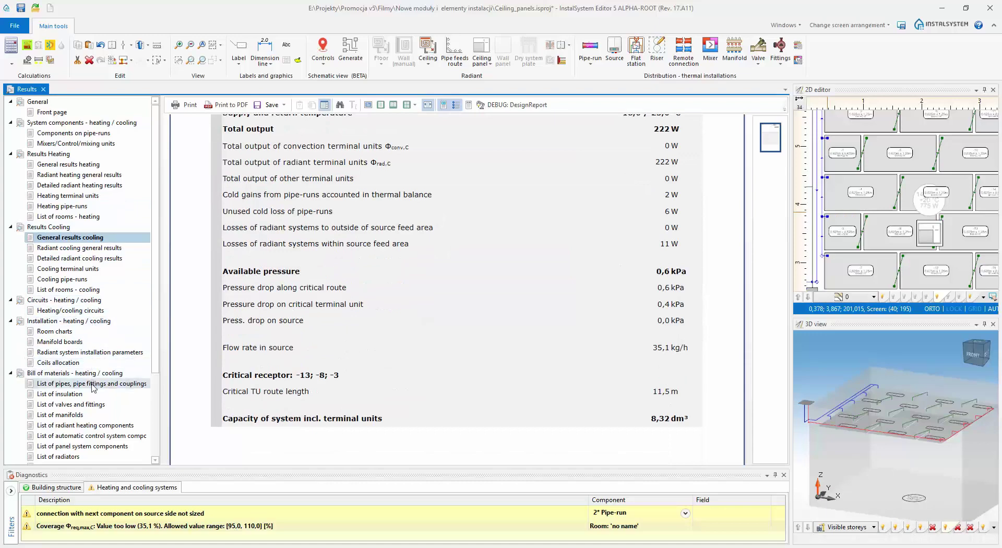
{"action": "left_click", "coordinate": [78, 446]}
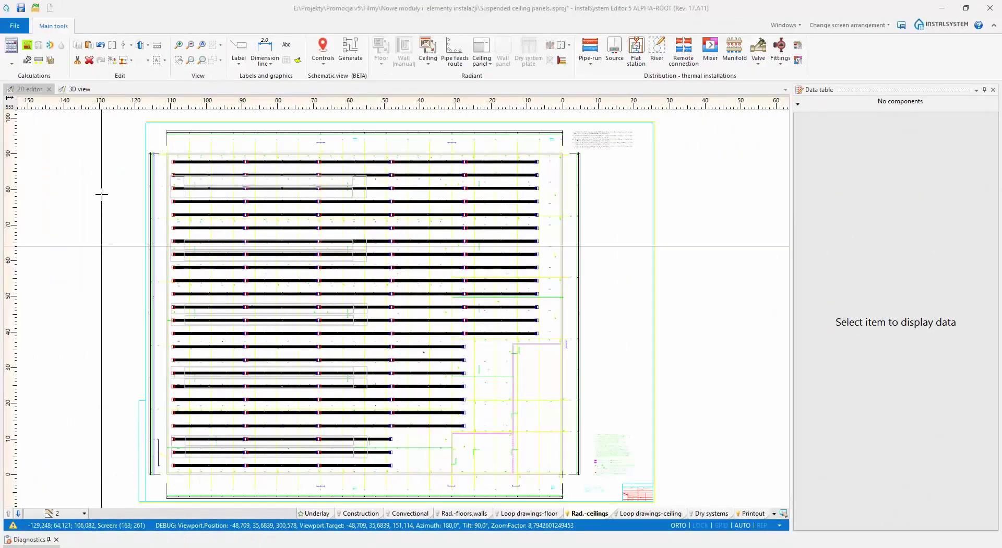
- Examine several suspended ceiling panel rows close up along their length in the hall's 2D plan
{"action": "left_click", "coordinate": [191, 61]}
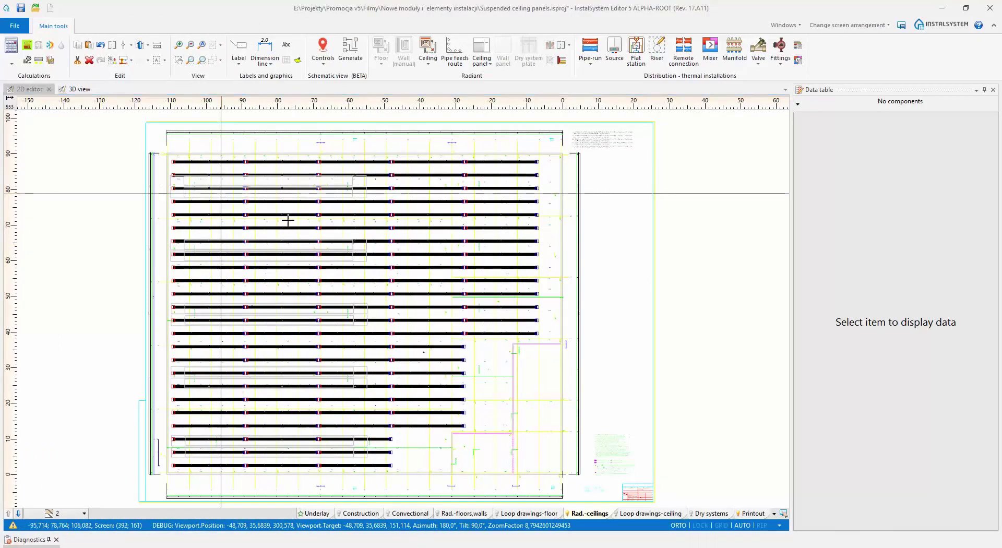
{"action": "left_click_drag", "start_coordinate": [221, 194], "coordinate": [302, 223]}
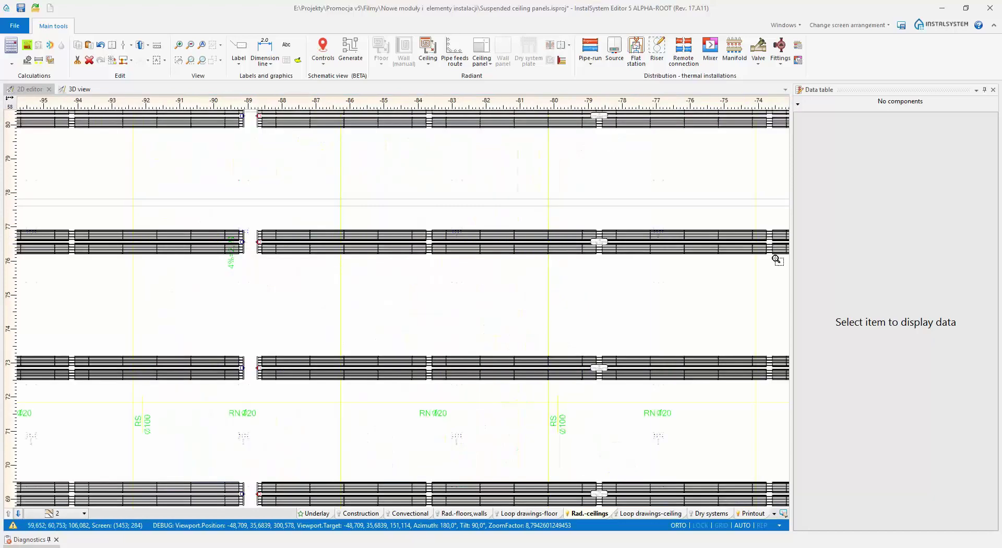
{"action": "middle_click_drag", "start_coordinate": [650, 304], "coordinate": [267, 308]}
{"action": "middle_click_drag", "start_coordinate": [713, 315], "coordinate": [426, 305]}
{"action": "middle_click_drag", "start_coordinate": [727, 291], "coordinate": [353, 288]}
- Examine the suspended ceiling panel strips in 3D, close up at their ends and joints and across the whole hall from the top
{"action": "left_click", "coordinate": [74, 92]}
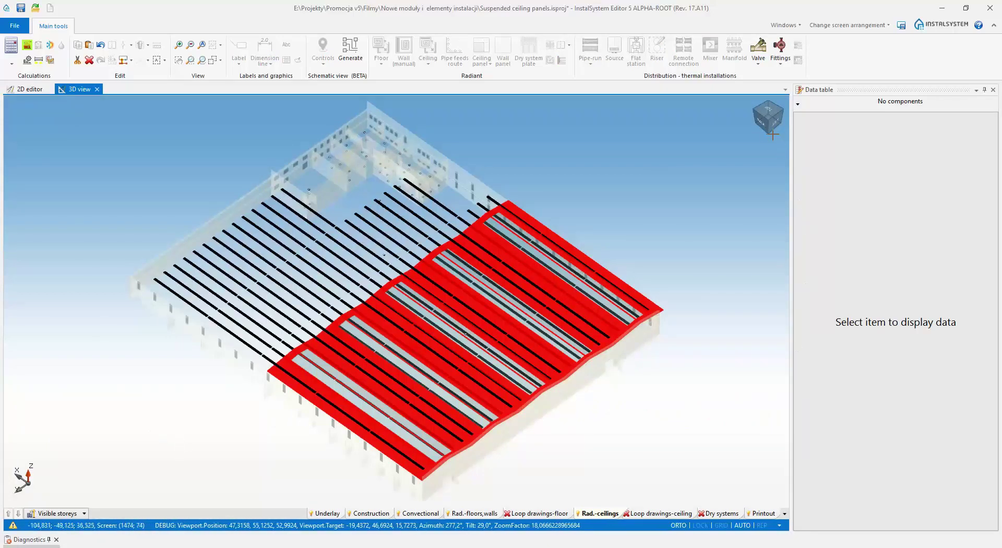
{"action": "middle_click_drag", "start_coordinate": [751, 249], "coordinate": [718, 255]}
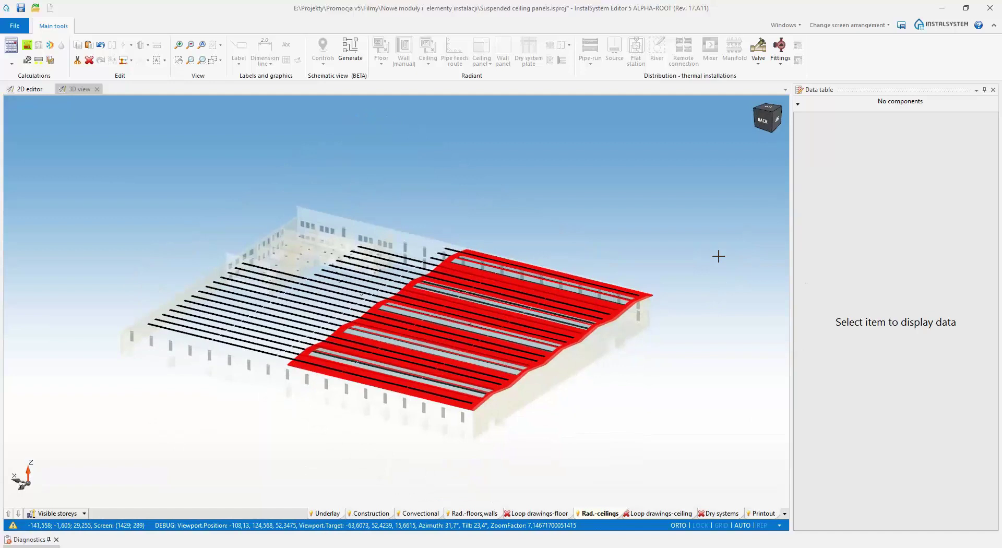
{"action": "left_click", "coordinate": [191, 61]}
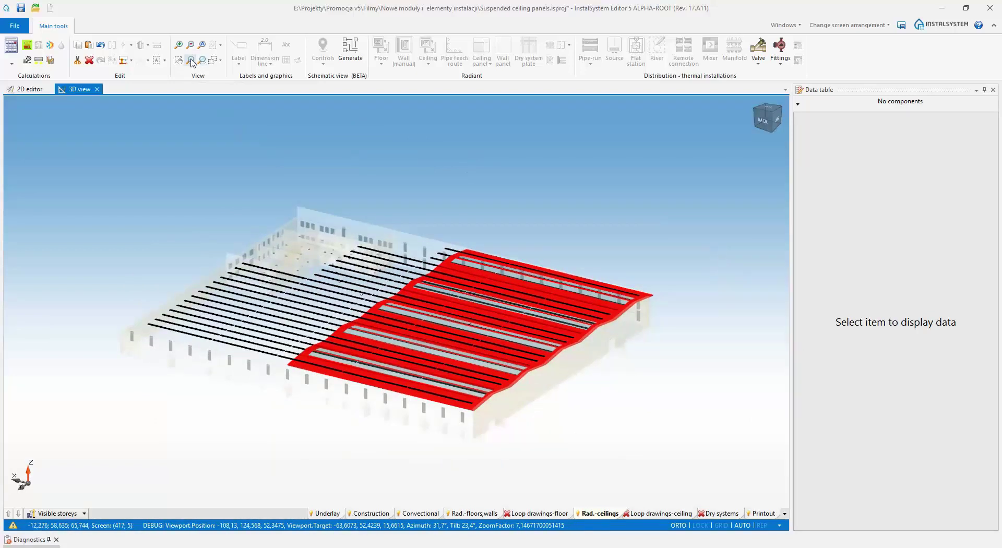
{"action": "left_click_drag", "start_coordinate": [165, 301], "coordinate": [209, 334]}
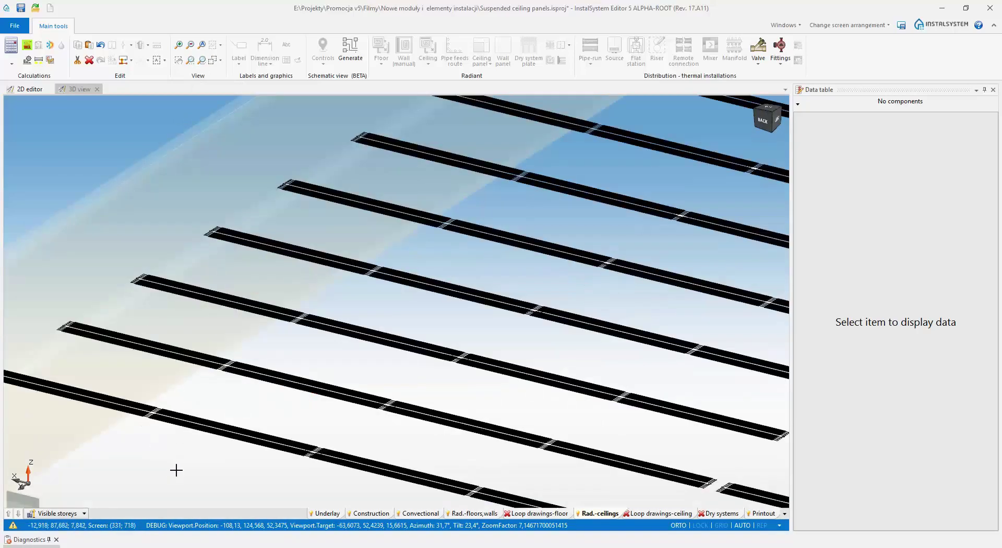
{"action": "scroll", "coordinate": [176, 470], "scroll_direction": "up", "scroll_amount": 3}
{"action": "scroll", "coordinate": [234, 428], "scroll_direction": "down", "scroll_amount": 5}
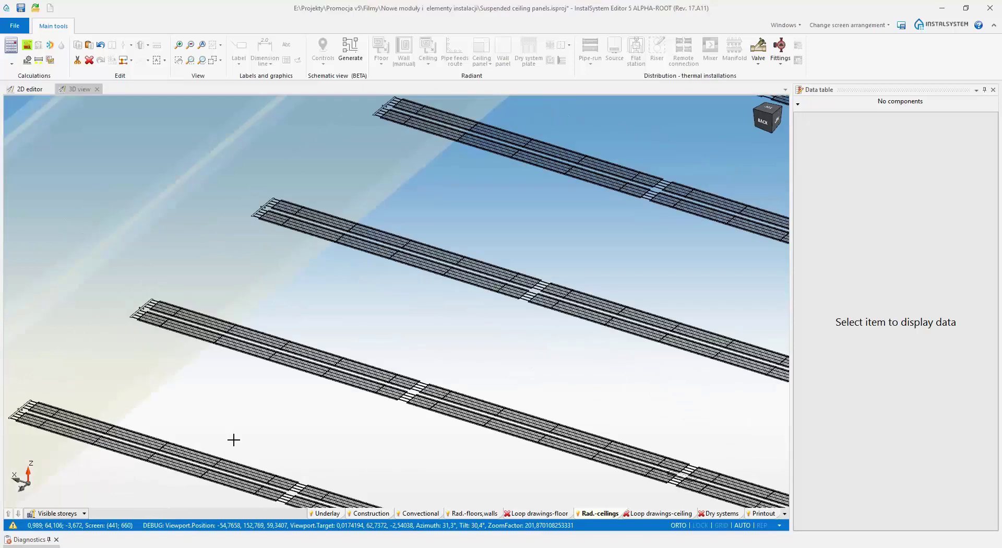
{"action": "middle_click_drag", "start_coordinate": [366, 466], "coordinate": [467, 463]}
{"action": "middle_click_drag", "start_coordinate": [521, 420], "coordinate": [273, 387]}
{"action": "middle_click_drag", "start_coordinate": [565, 393], "coordinate": [470, 355]}
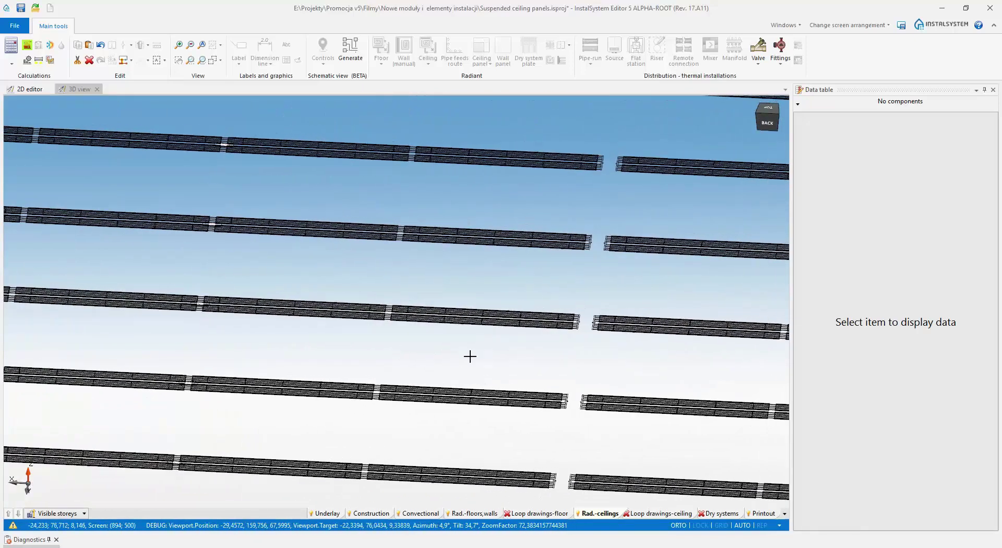
{"action": "left_click", "coordinate": [768, 111]}
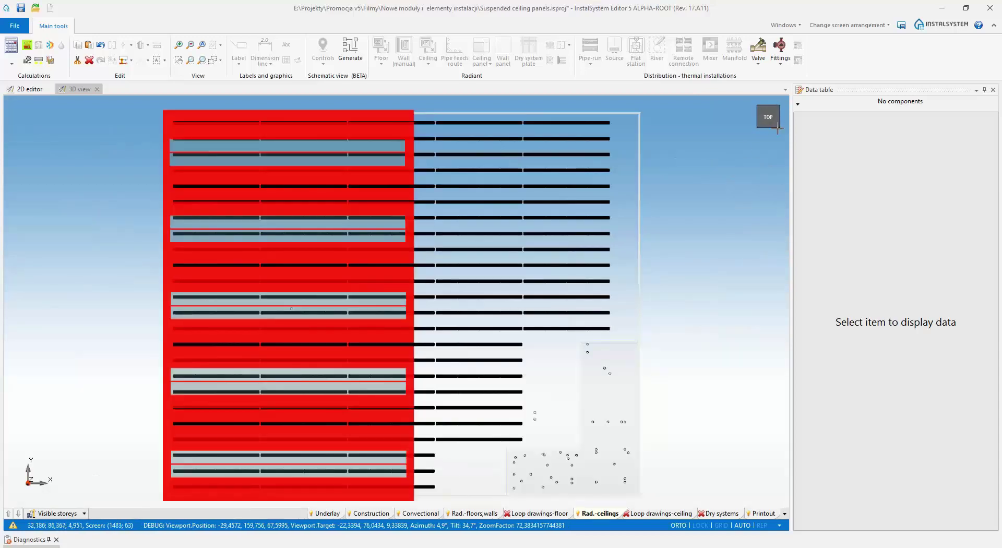
{"action": "key", "text": "Home"}
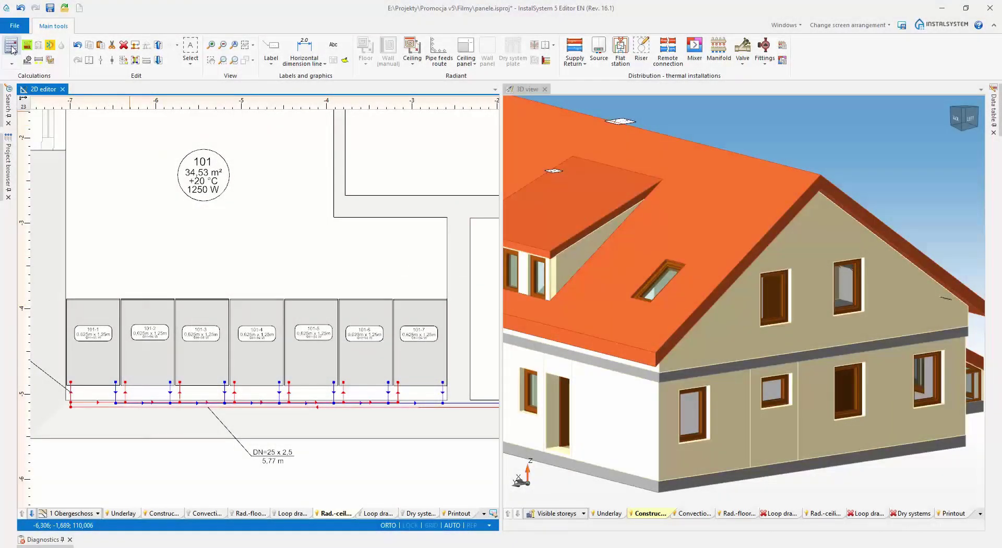
- Run the calculations for the house project and check the heat output on the labels of ceiling panels 101-1 and 101-2
{"action": "left_click", "coordinate": [11, 47]}
{"action": "middle_click_drag", "start_coordinate": [99, 289], "coordinate": [114, 280]}
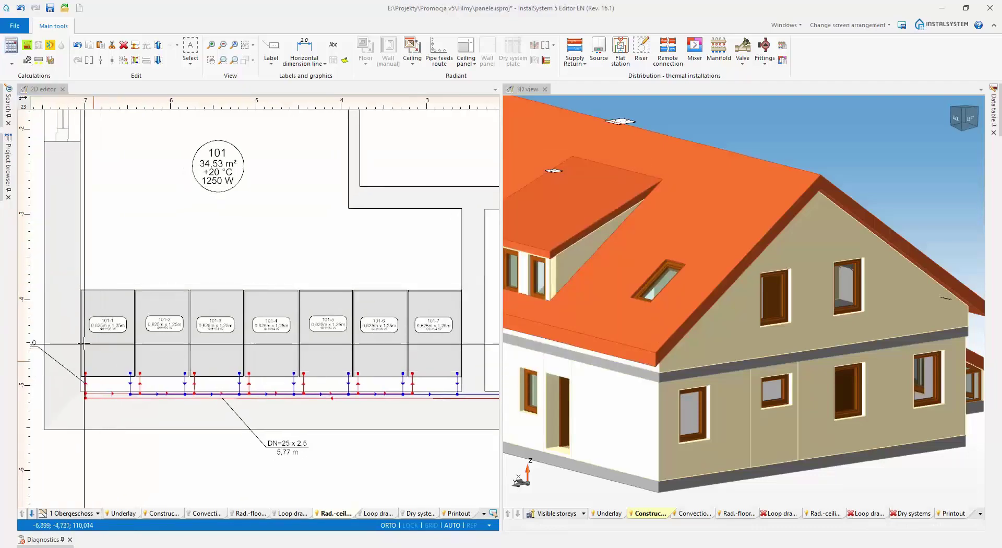
{"action": "scroll", "coordinate": [84, 343], "scroll_direction": "up", "scroll_amount": 5}
{"action": "mouse_move", "coordinate": [153, 287]}
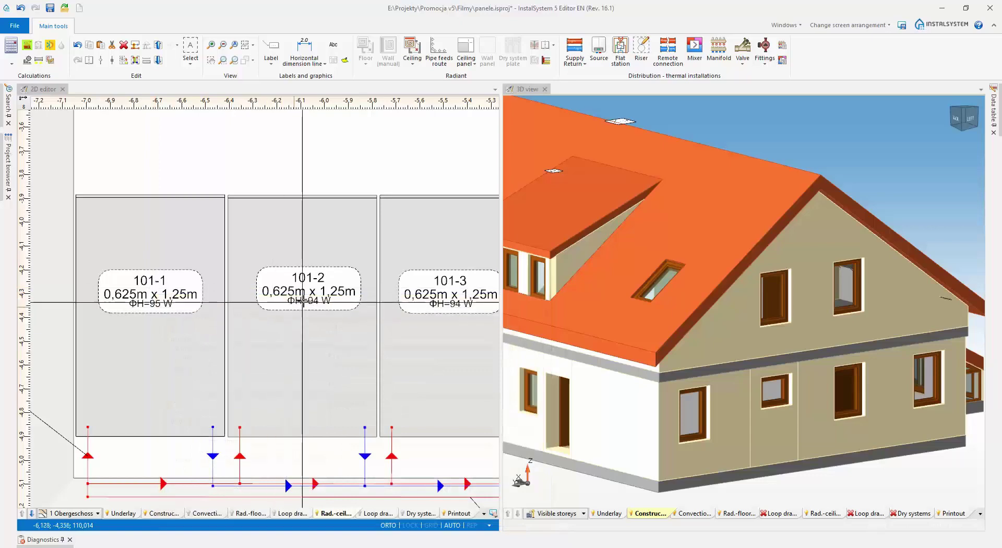
{"action": "mouse_move", "coordinate": [309, 291]}
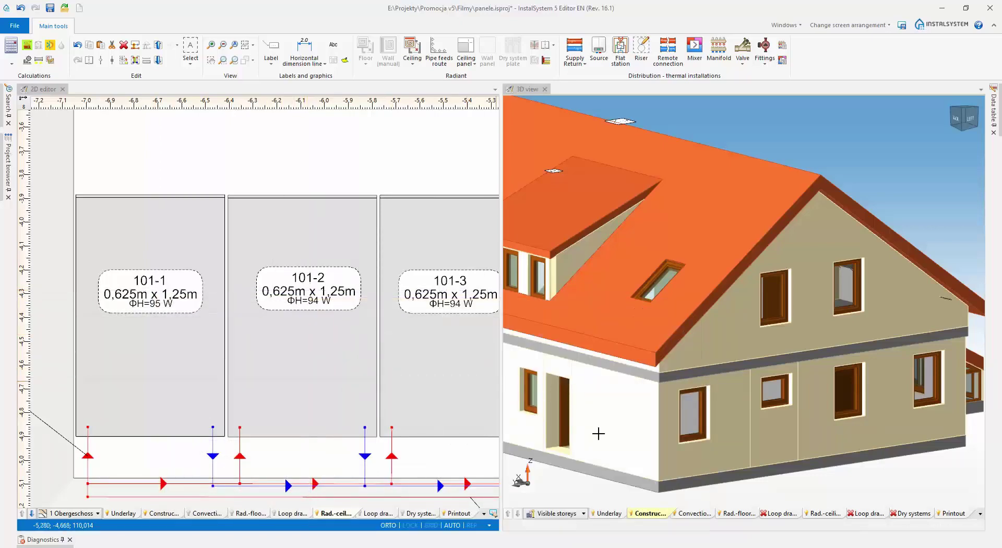
- Close the 2D editor and examine the whole house from outside in the 3D view
{"action": "left_click", "coordinate": [598, 433]}
{"action": "middle_click_drag", "start_coordinate": [637, 503], "coordinate": [612, 486]}
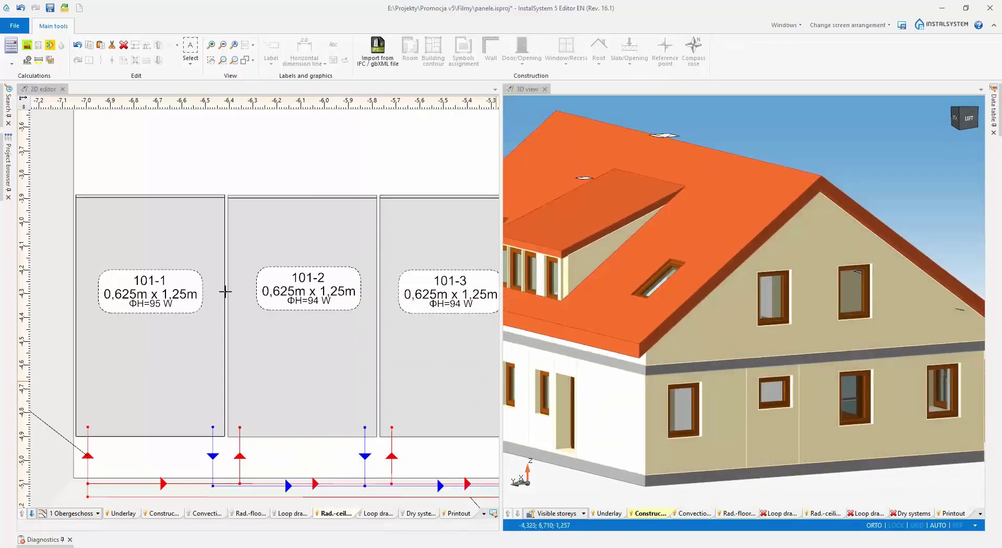
{"action": "left_click", "coordinate": [61, 89]}
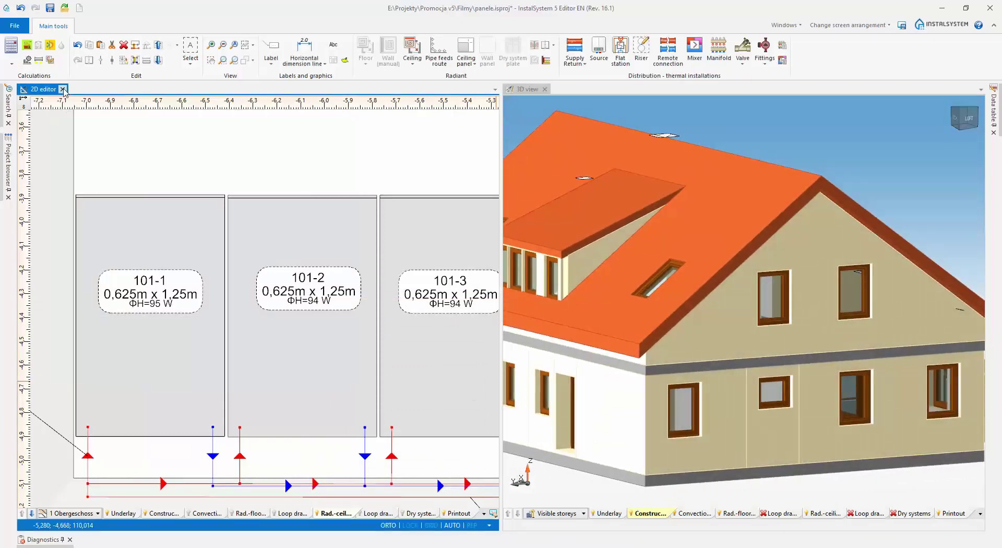
{"action": "left_click", "coordinate": [62, 89]}
{"action": "middle_click_drag", "start_coordinate": [535, 470], "coordinate": [542, 455]}
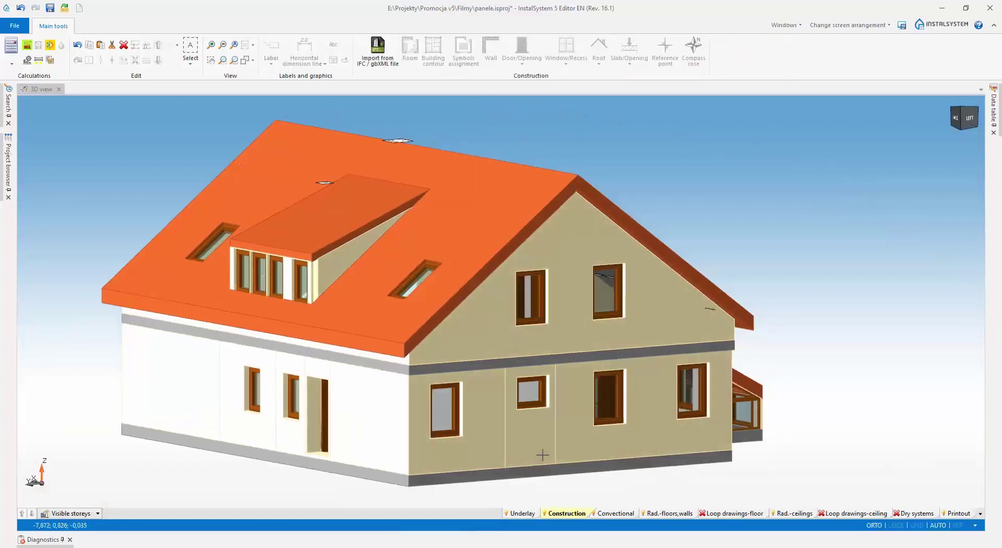
- Hide the upper gable wall and the side wall below the sloped ceiling panels, and examine the panels inside the attic room
{"action": "left_click", "coordinate": [579, 211]}
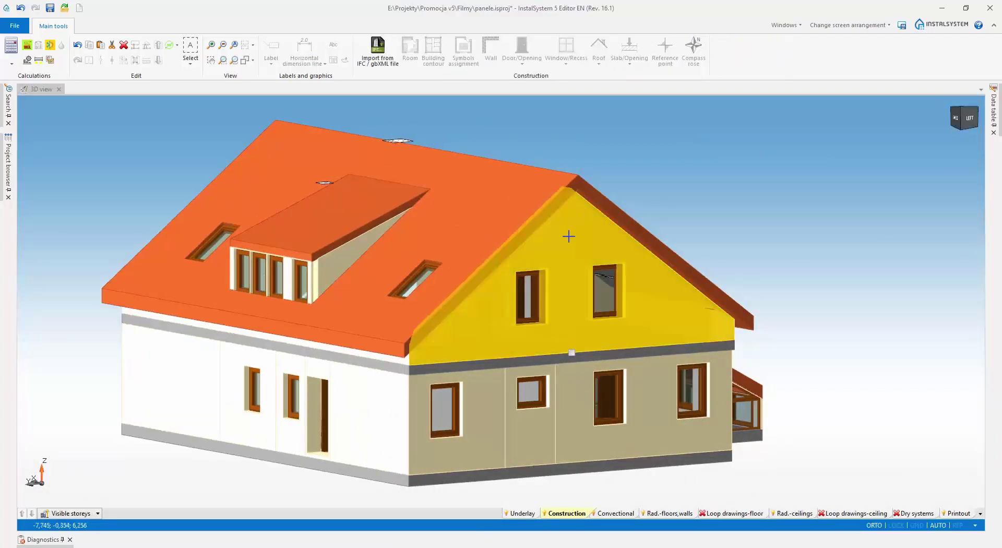
{"action": "left_click", "coordinate": [572, 354]}
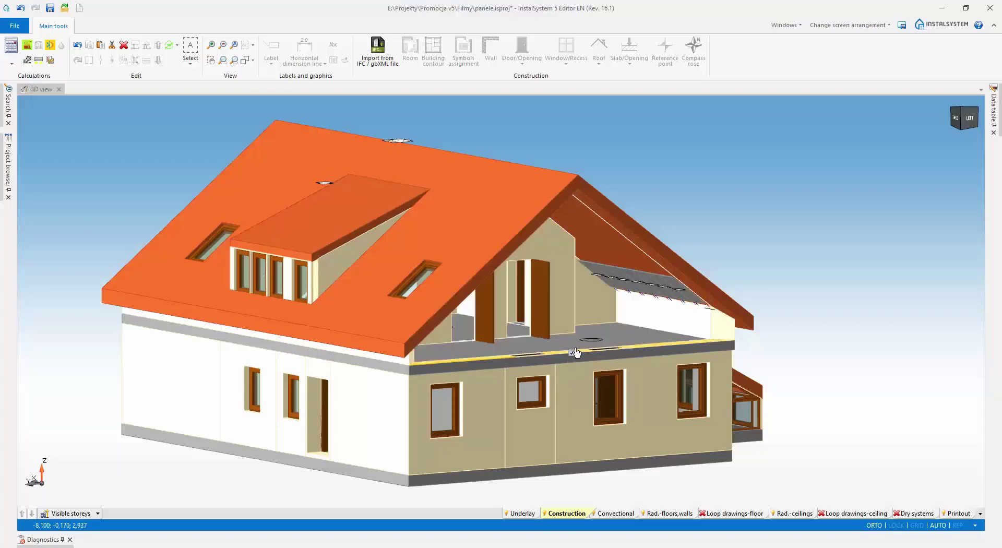
{"action": "scroll", "coordinate": [680, 318], "scroll_direction": "up", "scroll_amount": 10}
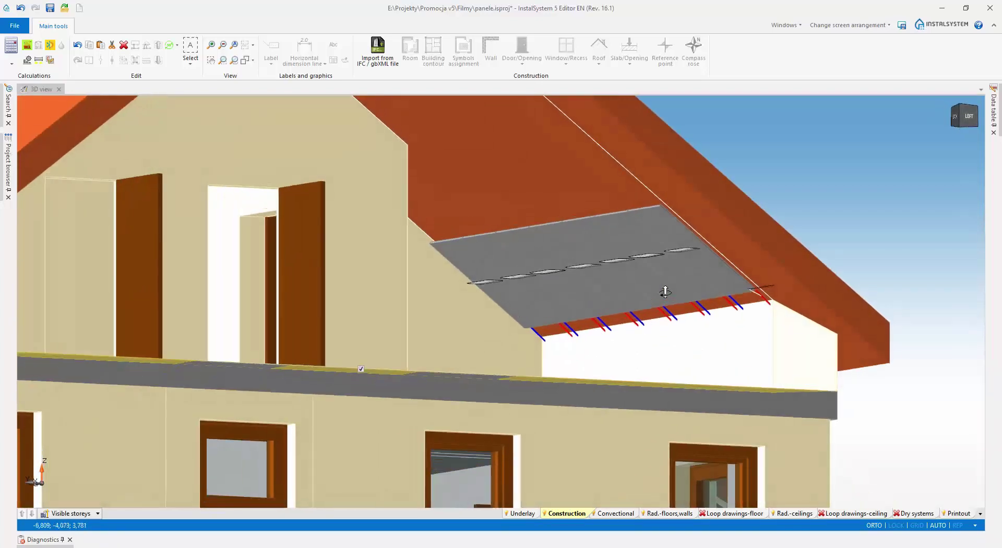
{"action": "middle_click_drag", "start_coordinate": [665, 291], "coordinate": [646, 307]}
{"action": "middle_click_drag", "start_coordinate": [748, 328], "coordinate": [774, 369]}
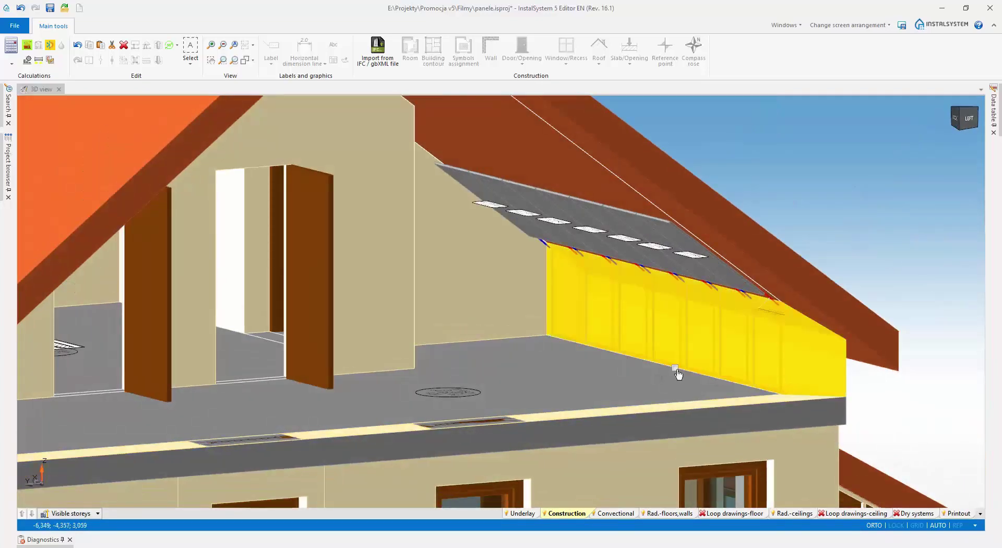
{"action": "left_click", "coordinate": [676, 371]}
{"action": "middle_click_drag", "start_coordinate": [656, 395], "coordinate": [621, 385]}
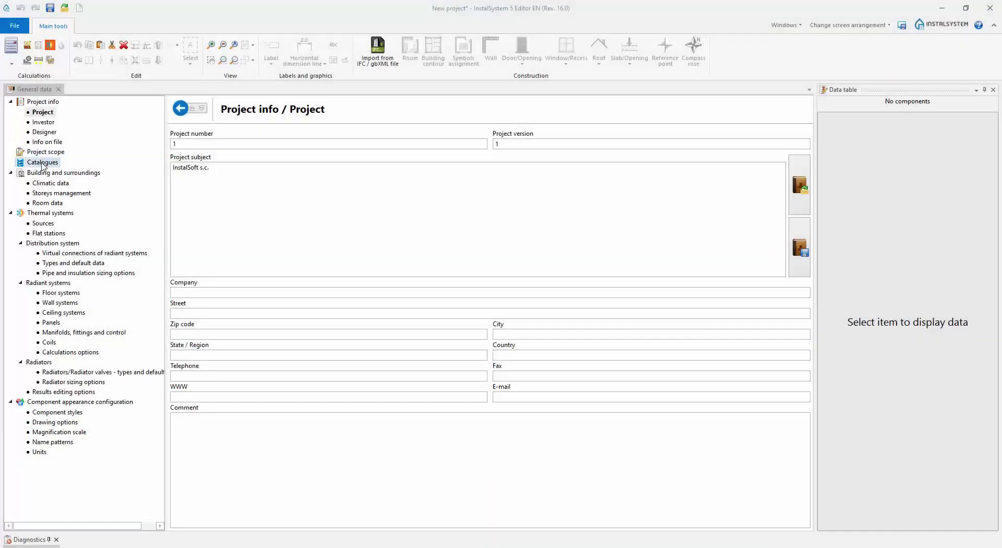
- Filter the catalogues to flat stations and add the Flat stations - sample solutions catalogue to the project
{"action": "left_click", "coordinate": [42, 162]}
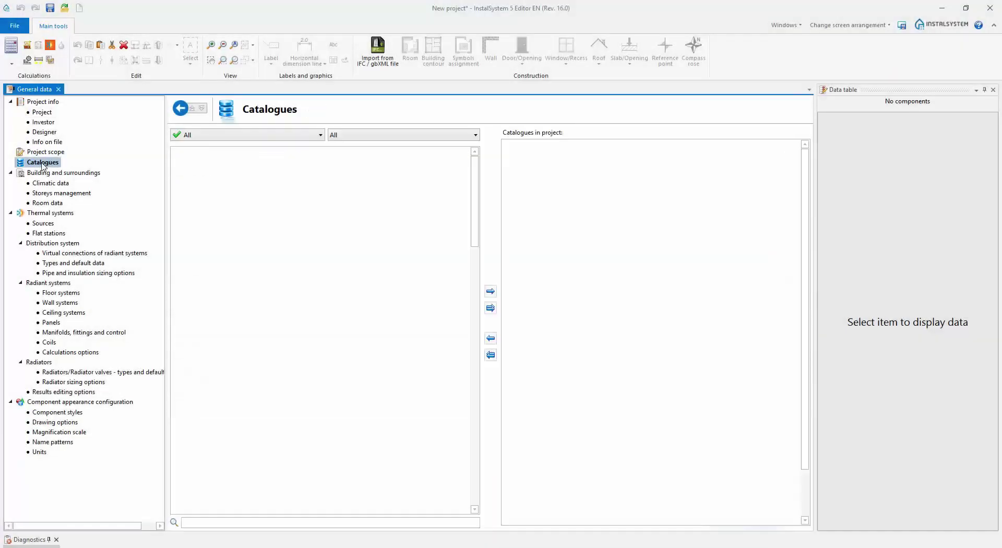
{"action": "left_click", "coordinate": [318, 135]}
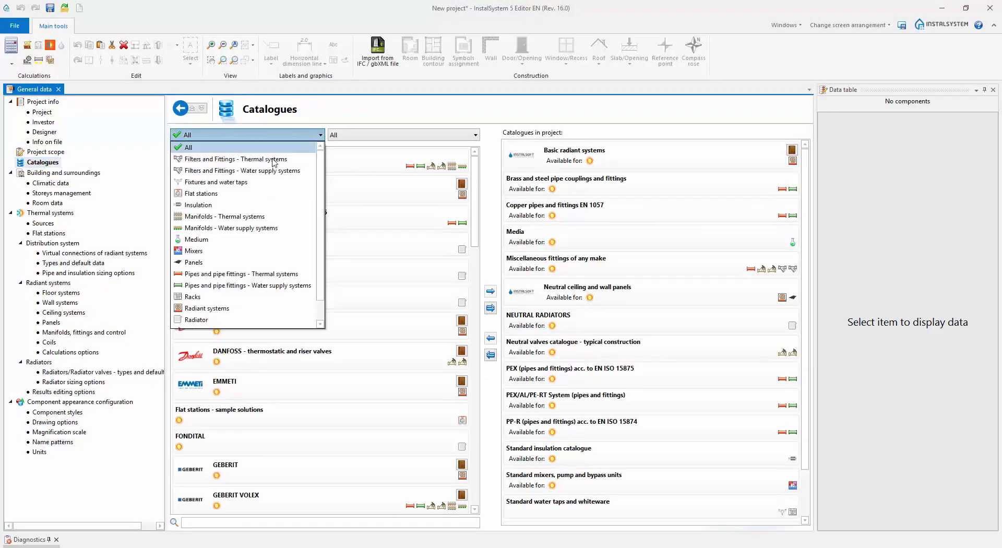
{"action": "left_click", "coordinate": [241, 194]}
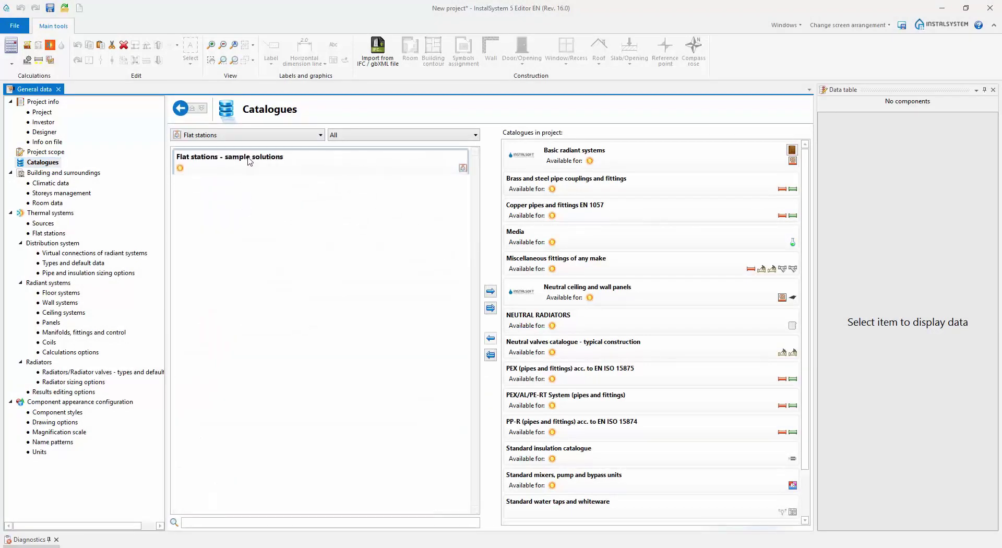
{"action": "left_click", "coordinate": [491, 291]}
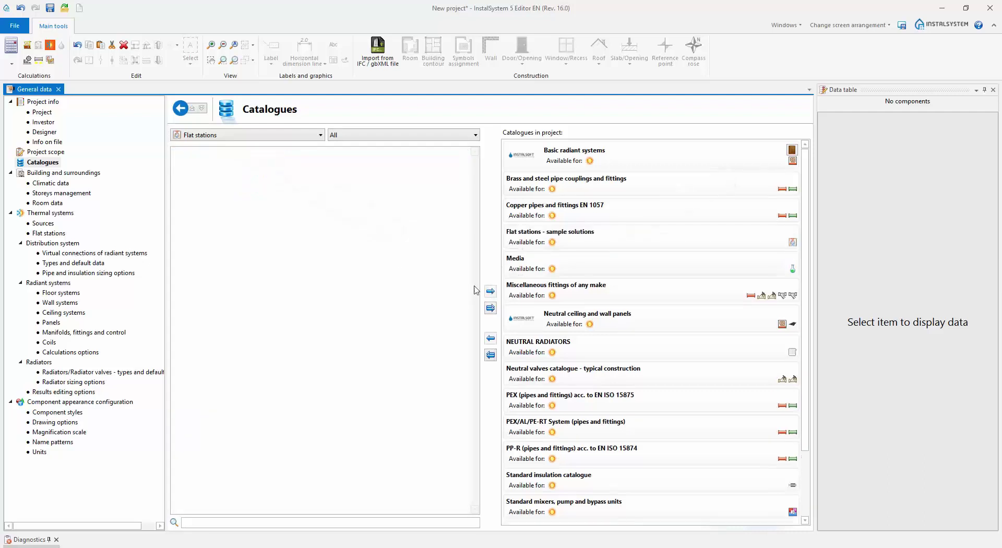
- Set the default flat station type to the radiator-system station with a hot water demand of 12-15 l/min
{"action": "left_click", "coordinate": [50, 233]}
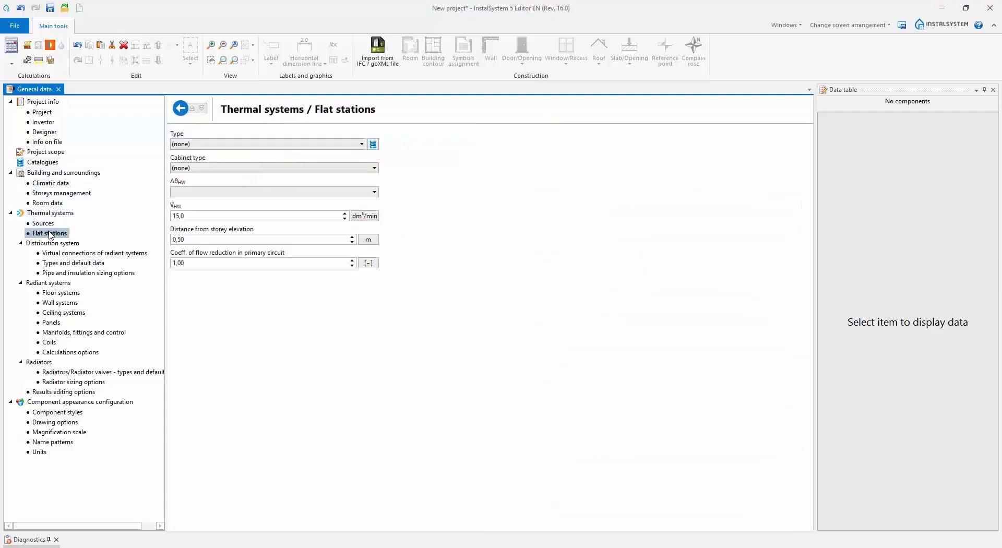
{"action": "left_click", "coordinate": [361, 145]}
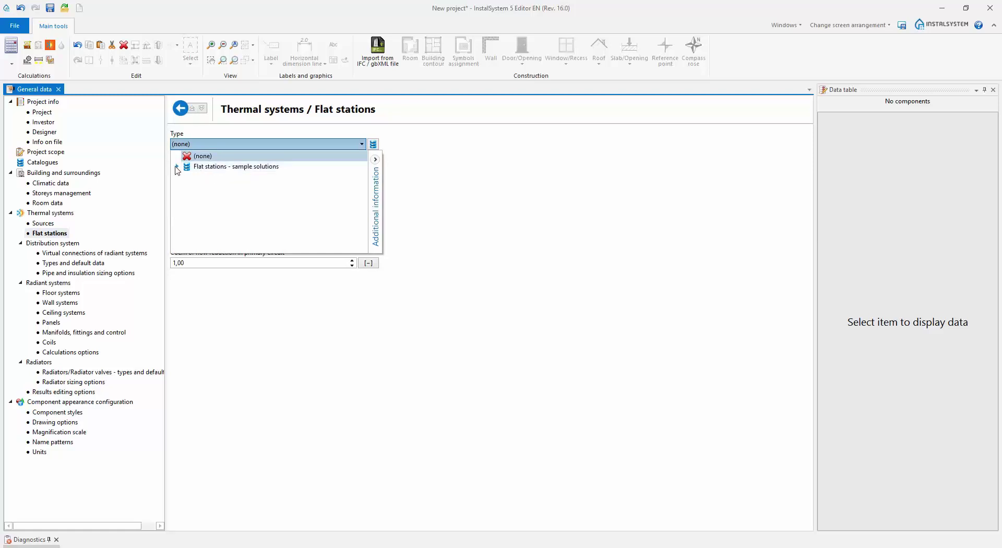
{"action": "left_click", "coordinate": [187, 178]}
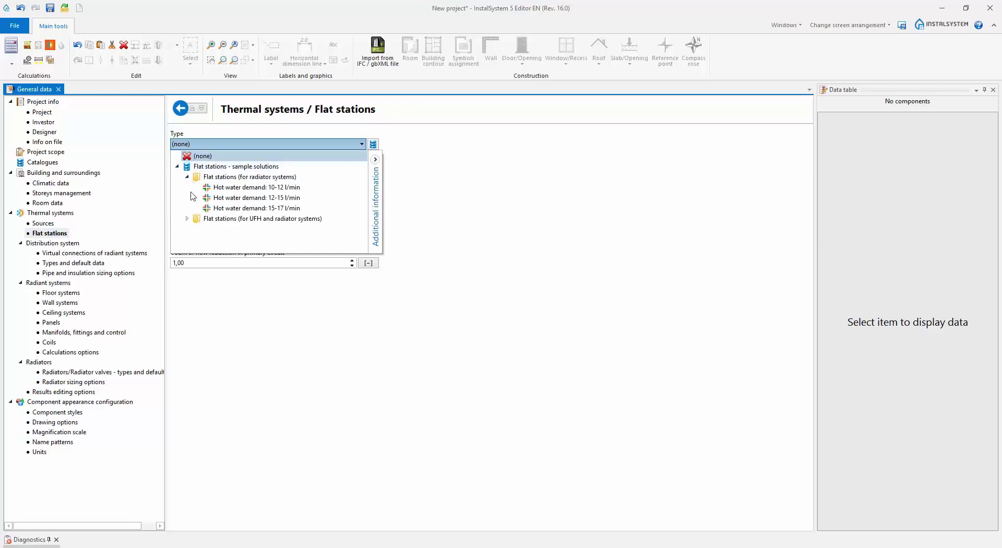
{"action": "left_click", "coordinate": [258, 199]}
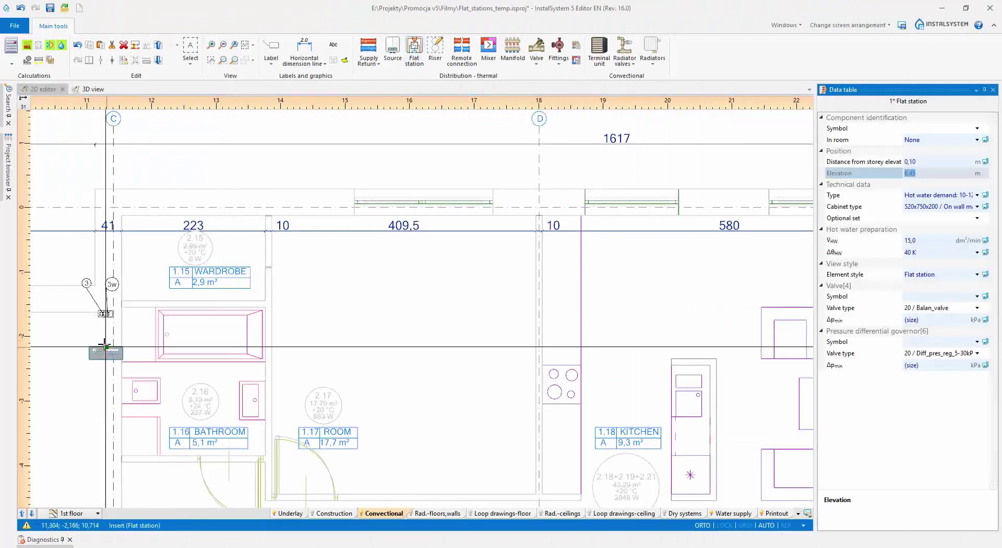
- Place the flat station in the 1st floor corridor, against the wall just below risers 3 and 3w
{"action": "scroll", "coordinate": [107, 339], "scroll_direction": "up", "scroll_amount": 5}
{"action": "left_click", "coordinate": [128, 338]}
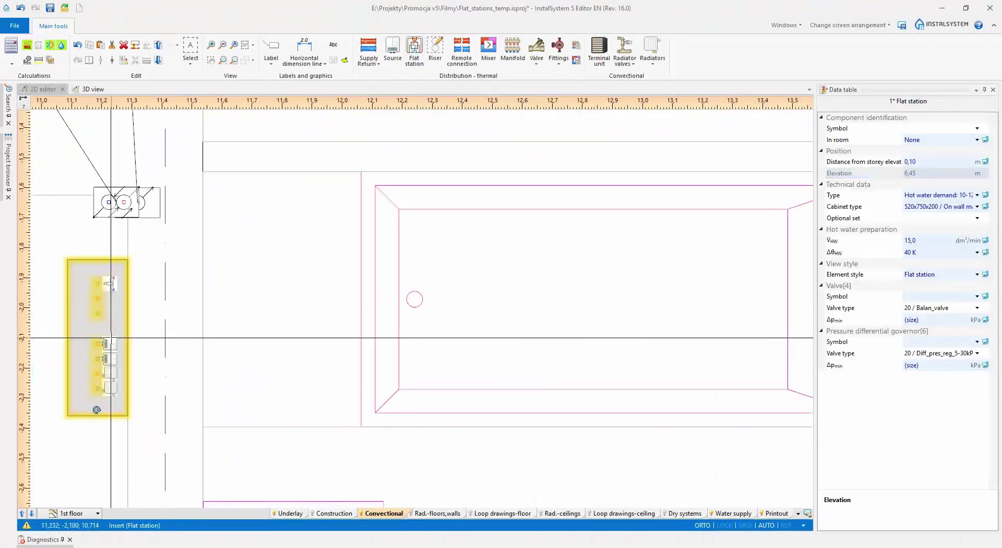
- Add the Filter (heating) and Heat meter options to the flat station and set its hot water heating degree to 35 K
{"action": "left_click", "coordinate": [924, 195]}
{"action": "left_click", "coordinate": [976, 218]}
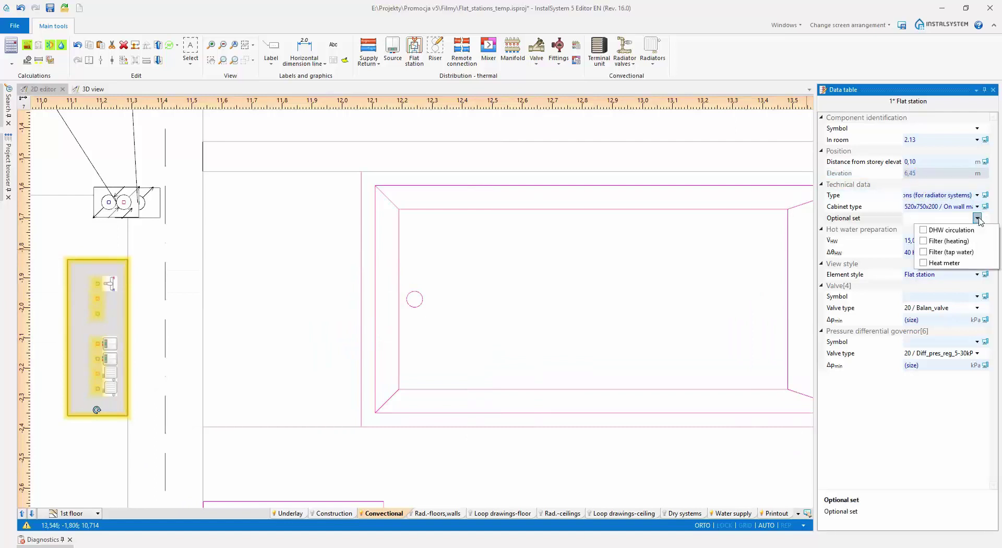
{"action": "left_click", "coordinate": [923, 241]}
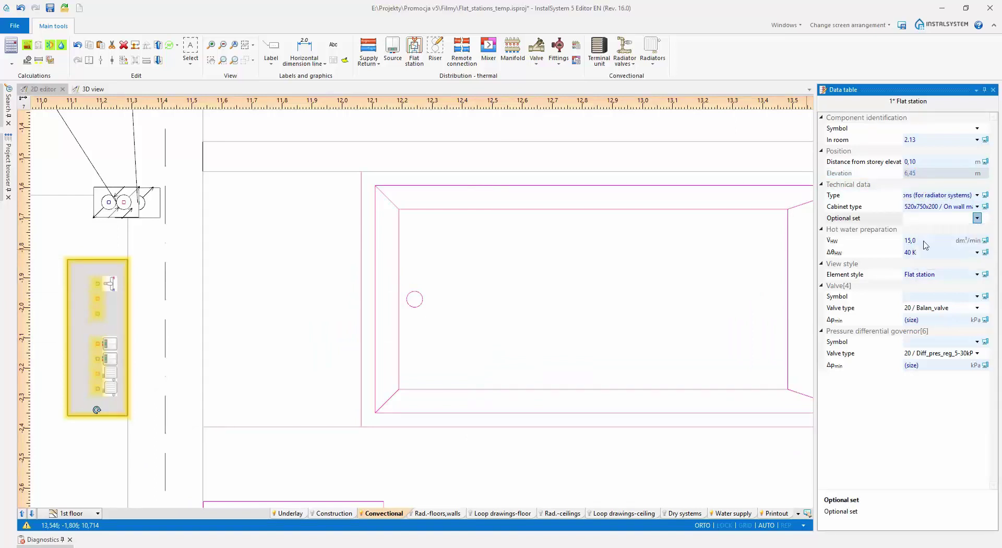
{"action": "left_click", "coordinate": [977, 218]}
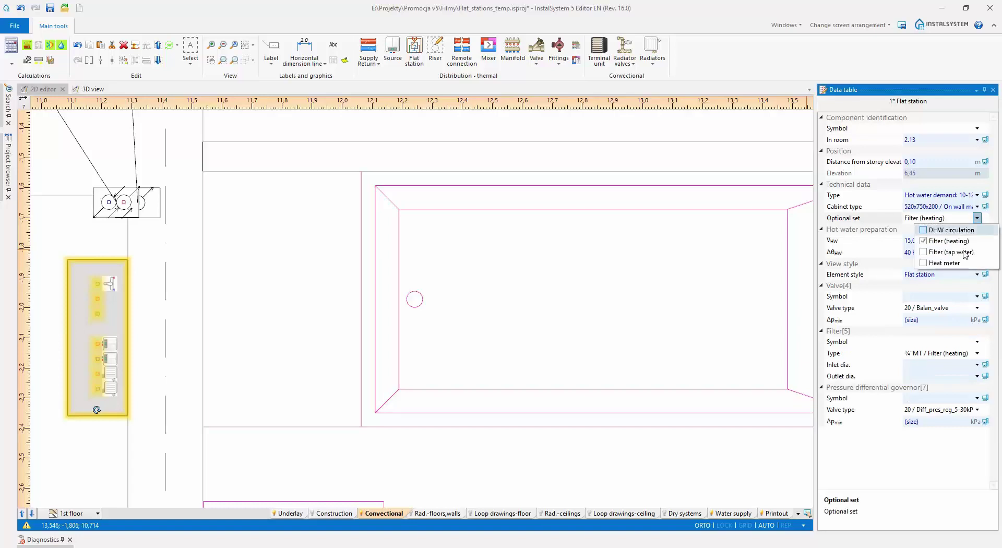
{"action": "left_click", "coordinate": [923, 263]}
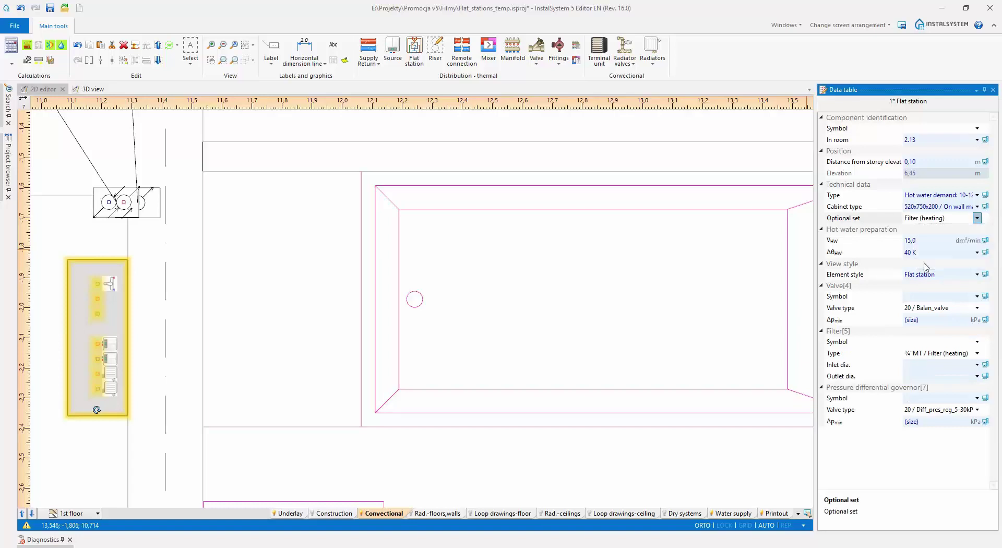
{"action": "left_click", "coordinate": [976, 253]}
{"action": "left_click", "coordinate": [951, 265]}
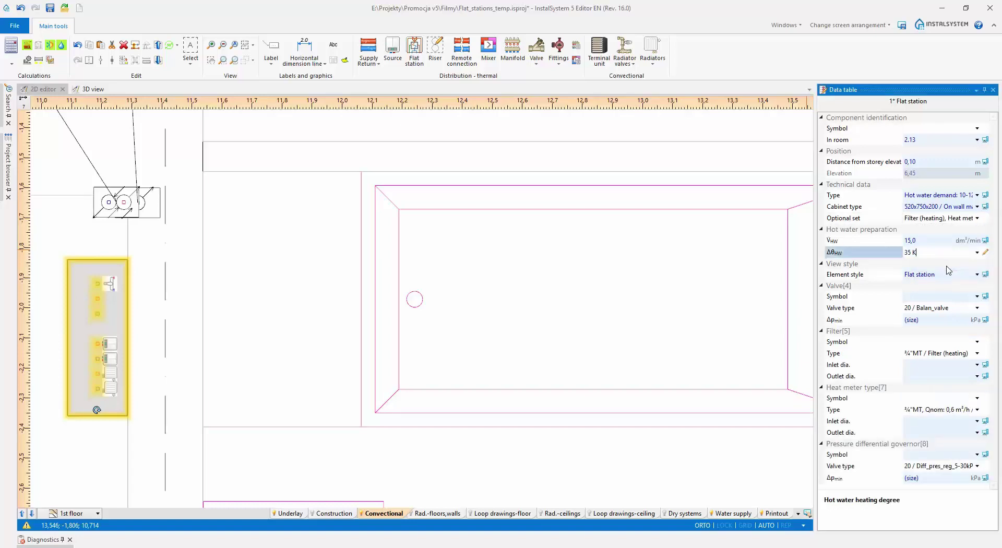
- Insert a panel radiator under the window of room 1.17
{"action": "scroll", "coordinate": [634, 283], "scroll_direction": "down", "scroll_amount": 5}
{"action": "middle_click_drag", "start_coordinate": [634, 283], "coordinate": [279, 287]}
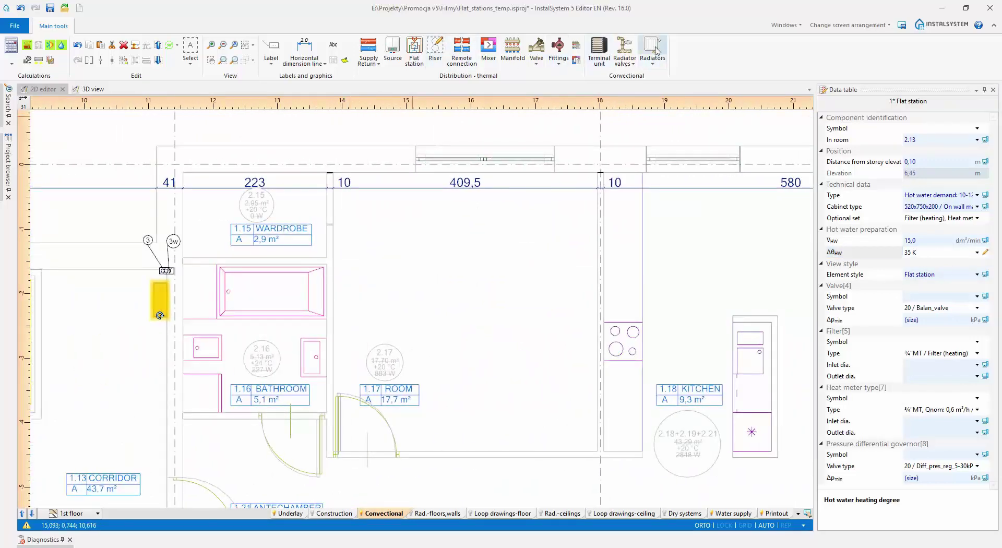
{"action": "left_click", "coordinate": [489, 158]}
{"action": "left_click", "coordinate": [482, 159]}
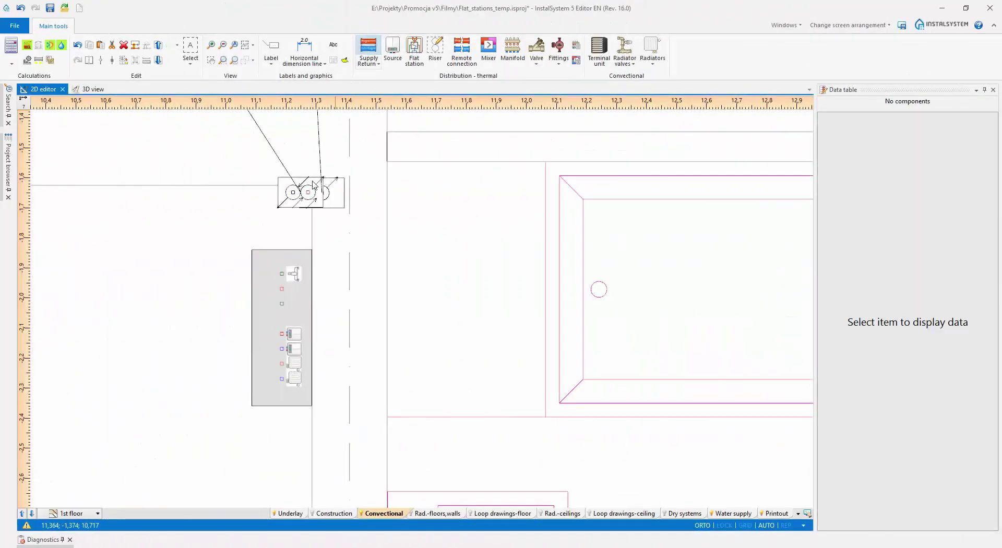
- Connect the flat station's primary supply and return outlets to riser 3 with a pair of pipe-runs
{"action": "left_click", "coordinate": [280, 340]}
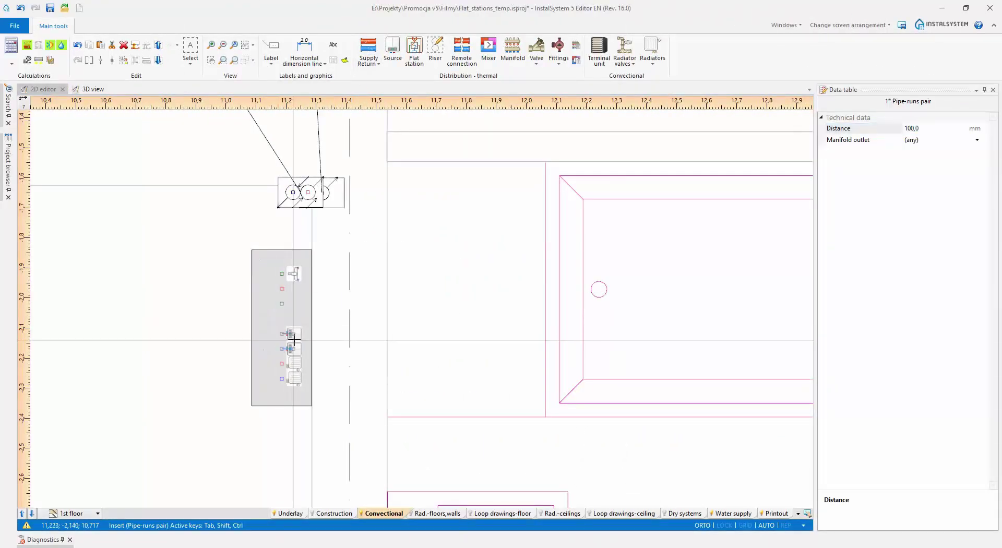
{"action": "left_click", "coordinate": [296, 192]}
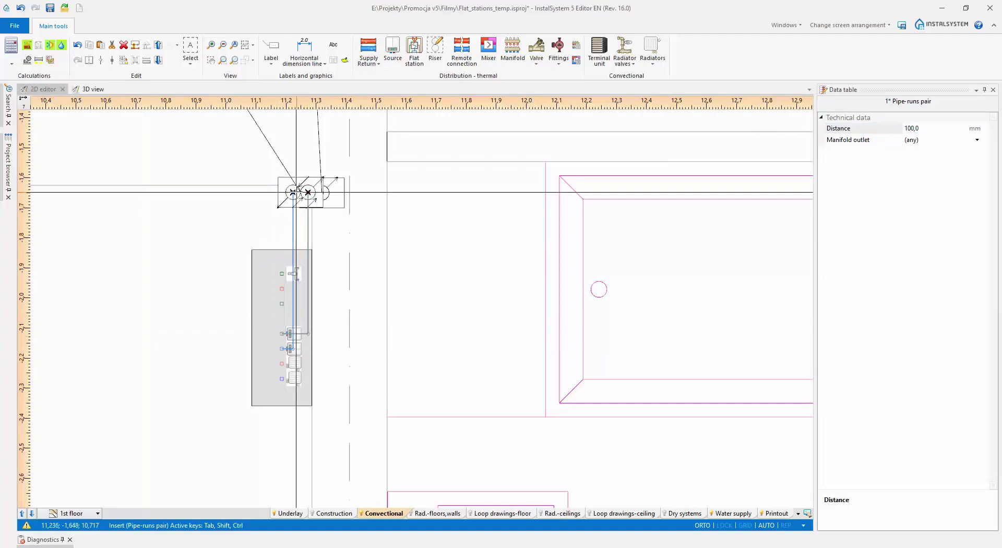
{"action": "left_click", "coordinate": [296, 192]}
- Run a supply and return pipe pair from the flat station's heating outlets along the window wall to the farthest living room radiator
{"action": "left_click", "coordinate": [365, 48]}
{"action": "left_click", "coordinate": [286, 375]}
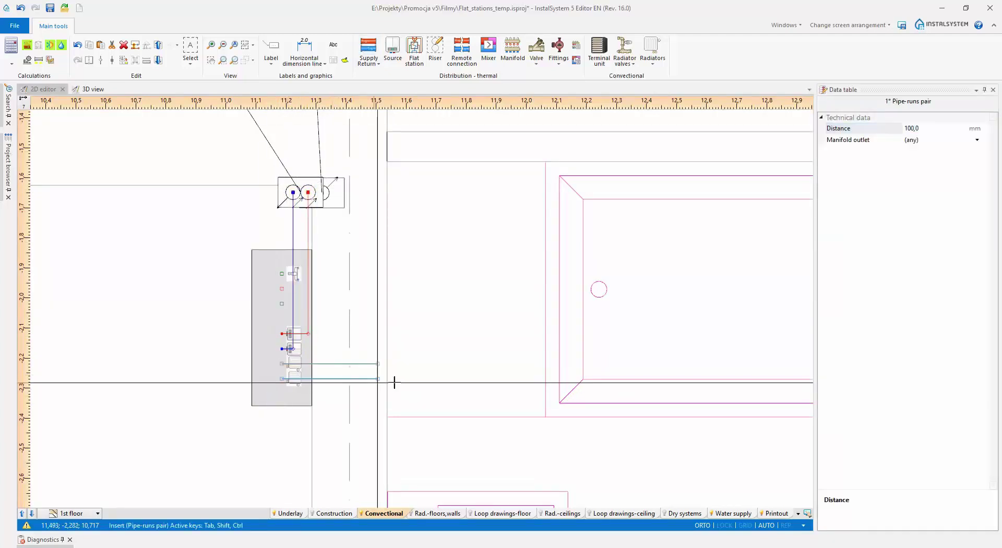
{"action": "scroll", "coordinate": [410, 380], "scroll_direction": "down", "scroll_amount": 3}
{"action": "left_click", "coordinate": [410, 381]}
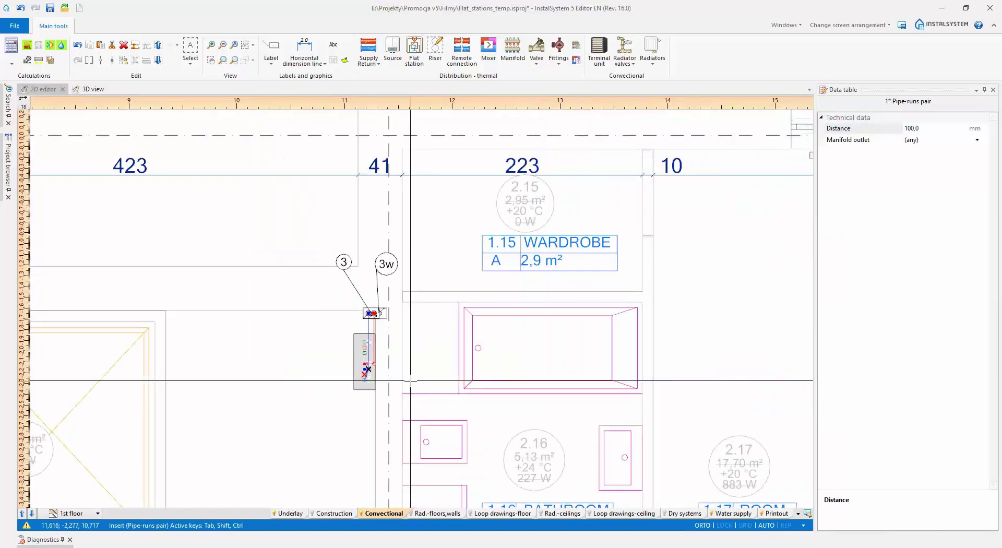
{"action": "middle_click_drag", "start_coordinate": [421, 196], "coordinate": [247, 232]}
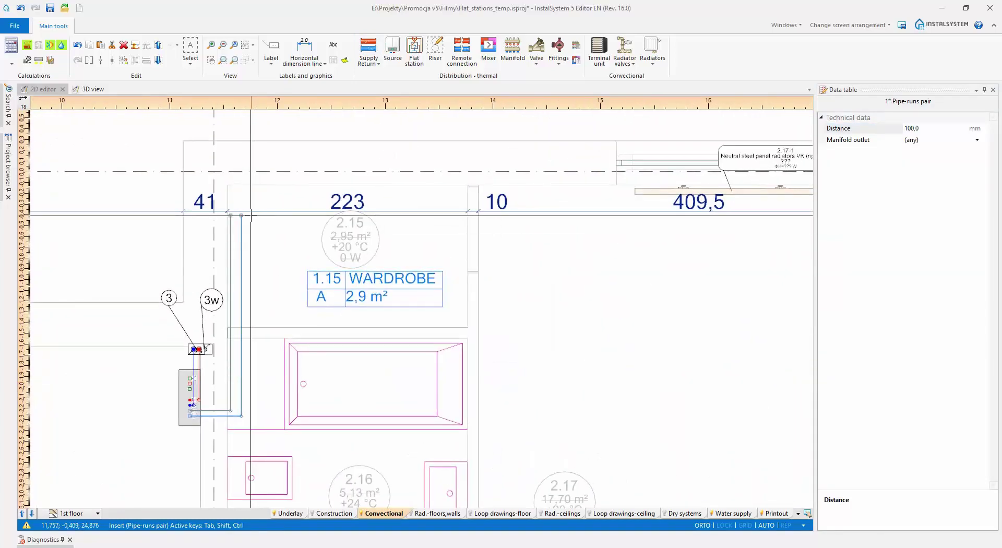
{"action": "left_click", "coordinate": [251, 215]}
{"action": "scroll", "coordinate": [434, 233], "scroll_direction": "down", "scroll_amount": 2}
{"action": "middle_click_drag", "start_coordinate": [666, 275], "coordinate": [295, 292]}
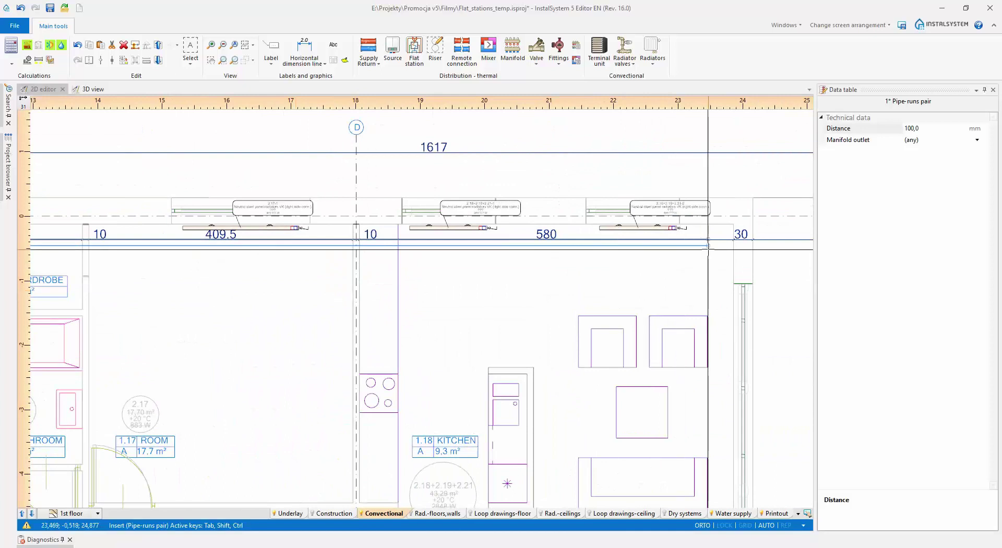
{"action": "left_click", "coordinate": [702, 264]}
{"action": "key", "text": "Escape"}
- Automatically connect the radiators in room 1.17 and kitchen 1.18 to the supply and return pipes running past them
{"action": "left_click_drag", "start_coordinate": [490, 317], "coordinate": [251, 191]}
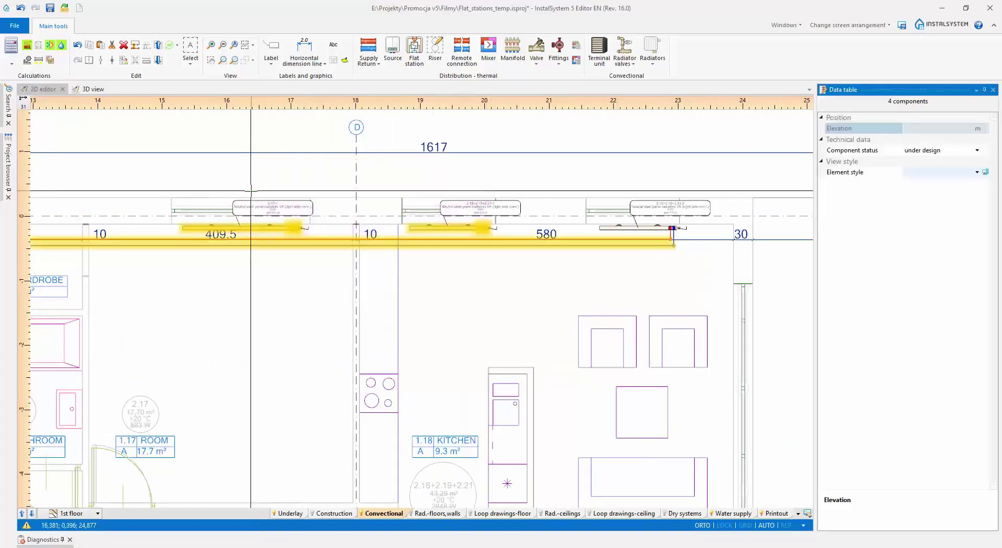
{"action": "left_click", "coordinate": [135, 47]}
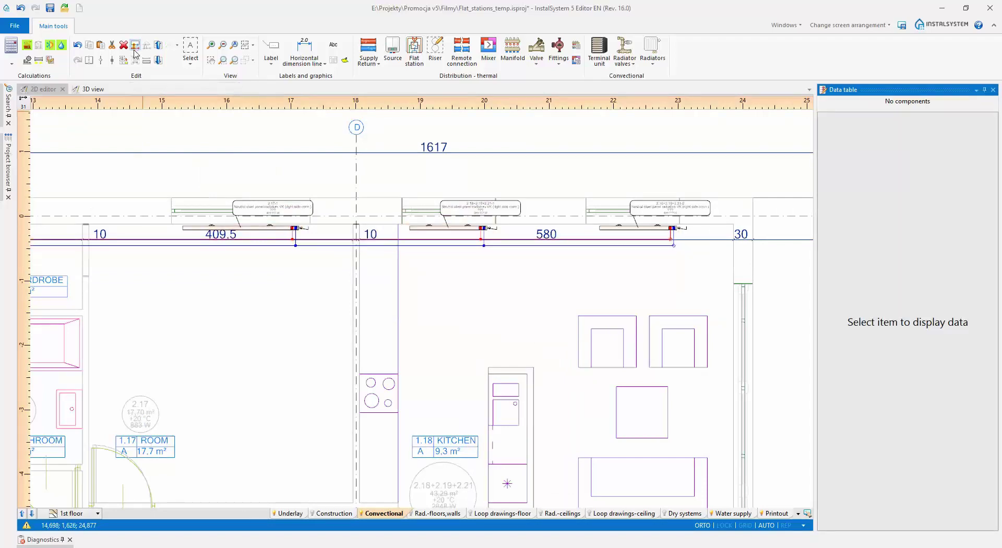
{"action": "scroll", "coordinate": [130, 320], "scroll_direction": "down", "scroll_amount": 3}
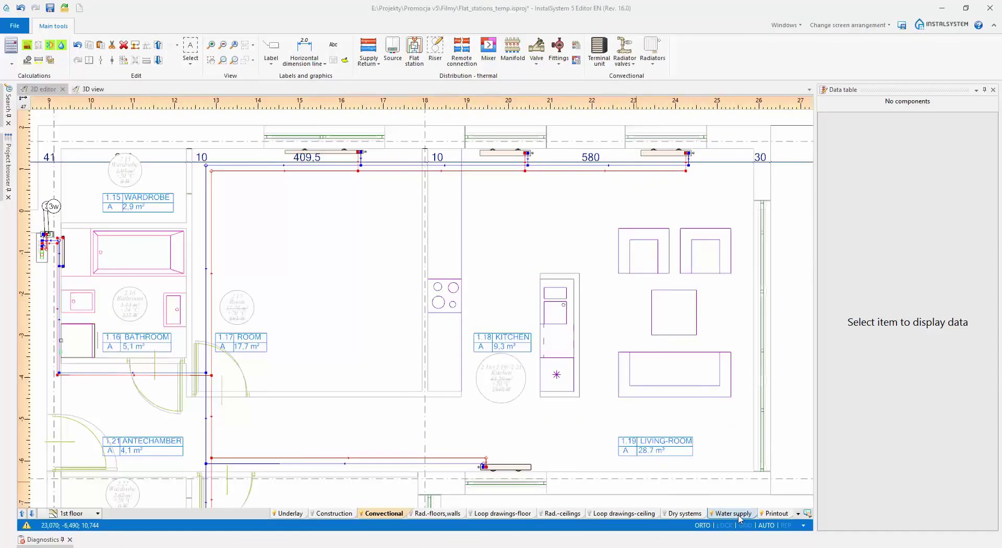
- Switch to the Water supply layer and insert a bathtub over the tub outline in bathroom 1.16
{"action": "left_click", "coordinate": [733, 513]}
{"action": "scroll", "coordinate": [96, 272], "scroll_direction": "up", "scroll_amount": 2}
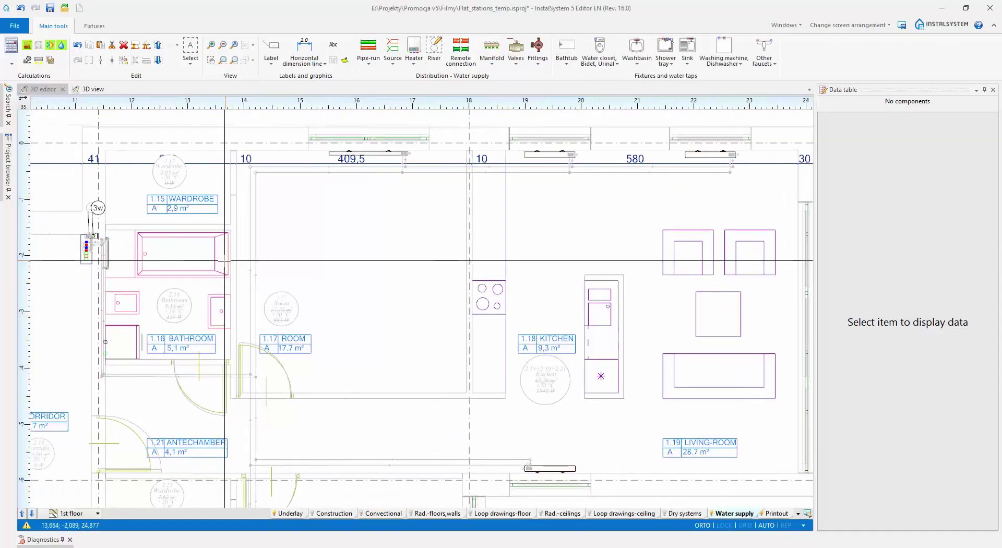
{"action": "scroll", "coordinate": [96, 272], "scroll_direction": "up", "scroll_amount": 3}
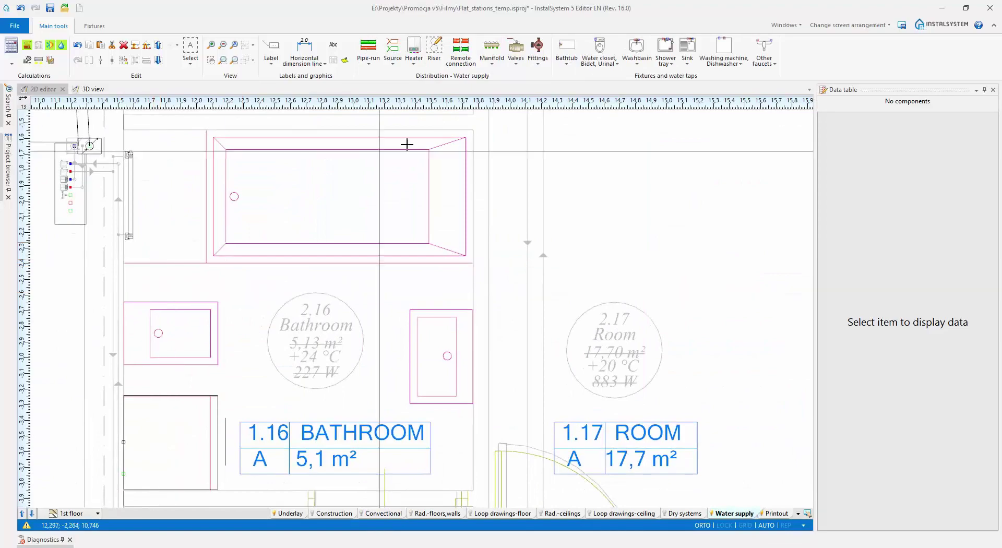
{"action": "left_click", "coordinate": [563, 52]}
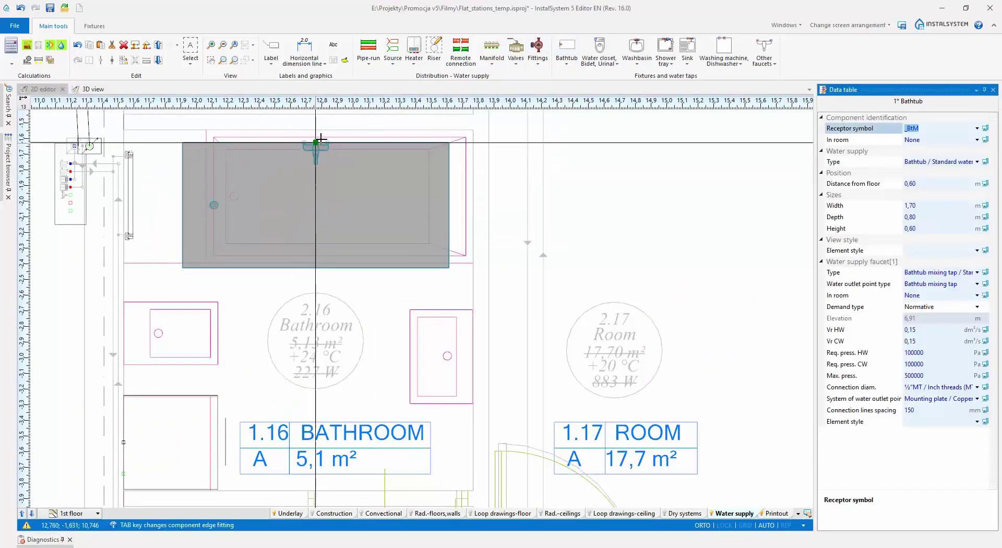
{"action": "left_click", "coordinate": [329, 131]}
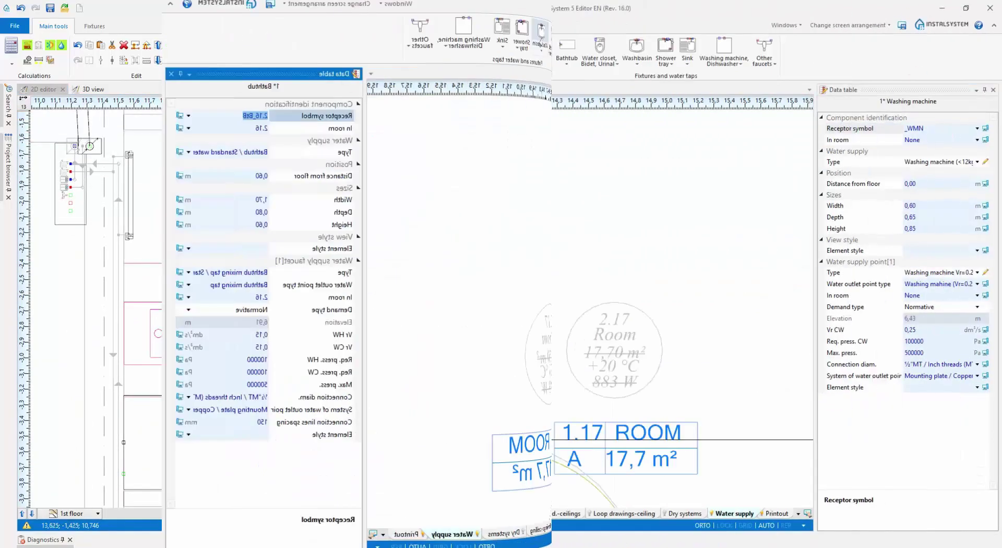
- Place a washing machine in bathroom 1.16
{"action": "middle_click_drag", "start_coordinate": [149, 341], "coordinate": [160, 353]}
{"action": "scroll", "coordinate": [147, 315], "scroll_direction": "up", "scroll_amount": 2}
{"action": "middle_click_drag", "start_coordinate": [166, 301], "coordinate": [99, 357]}
{"action": "scroll", "coordinate": [99, 357], "scroll_direction": "down", "scroll_amount": 2}
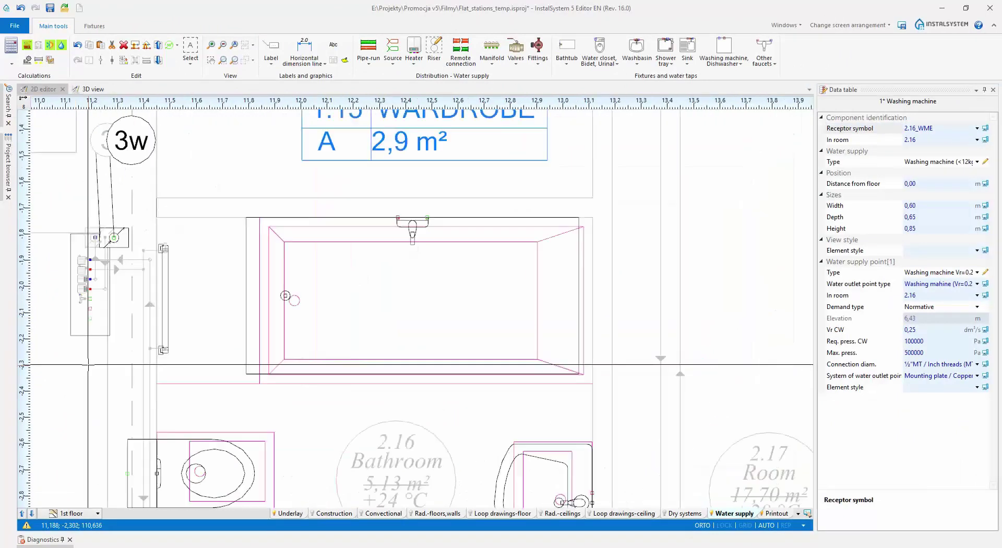
- Run a hot and cold water pipe pair from the flat station's outlets along the wall behind the bathtub, past the bathroom's far wall
{"action": "left_click", "coordinate": [372, 56]}
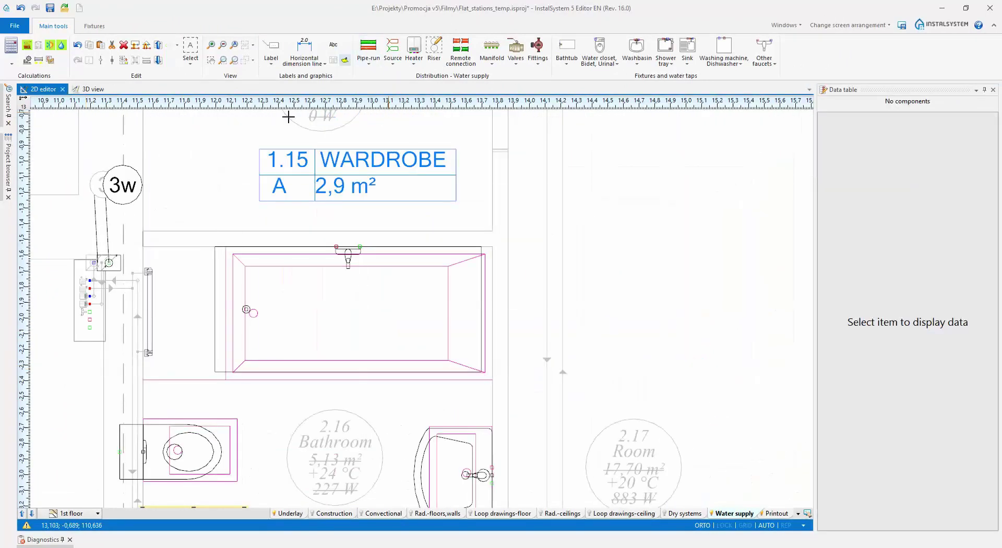
{"action": "left_click", "coordinate": [89, 318]}
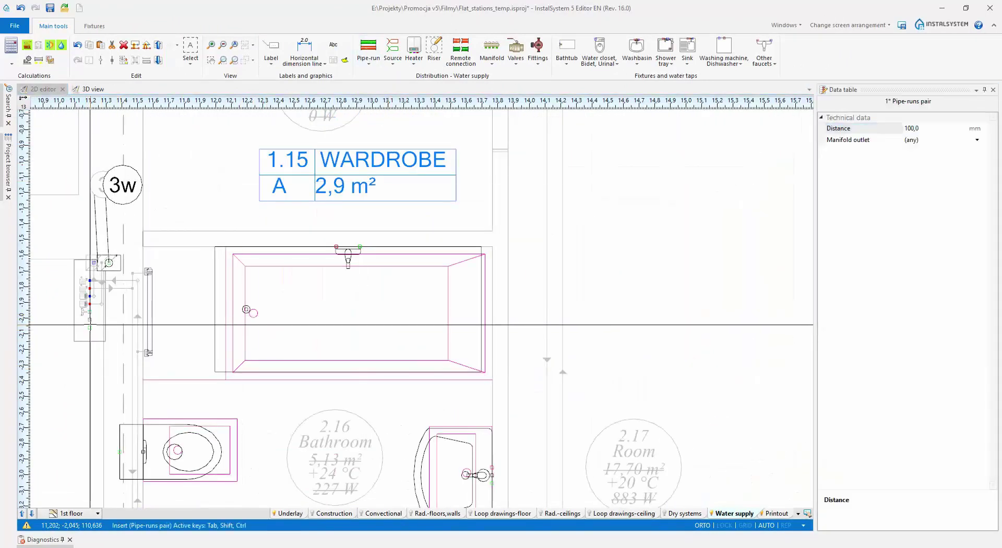
{"action": "left_click", "coordinate": [143, 238]}
{"action": "double_click", "coordinate": [537, 240]}
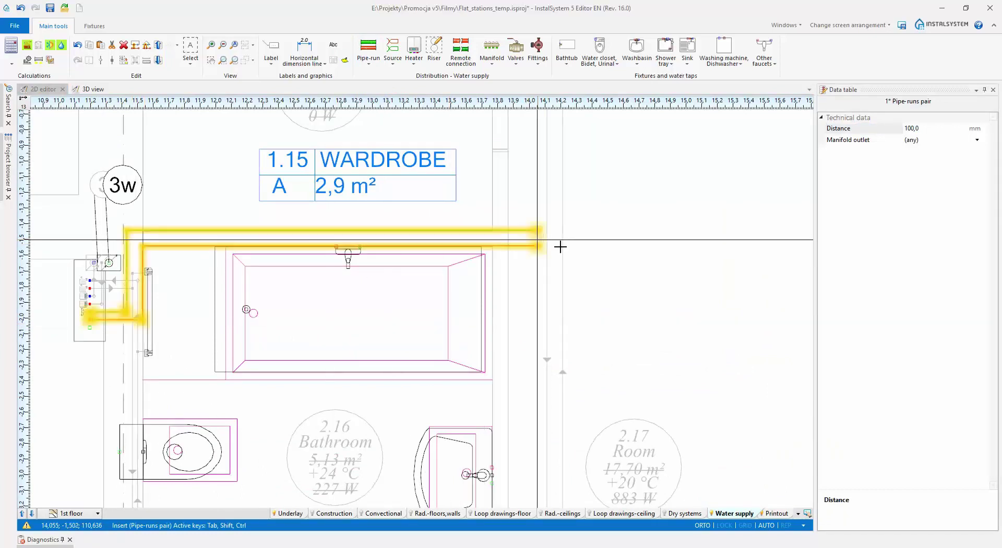
- Select the horizontal water pipe pair together with the bathtub and connect the tub's faucet to the pipes automatically
{"action": "left_click", "coordinate": [522, 230]}
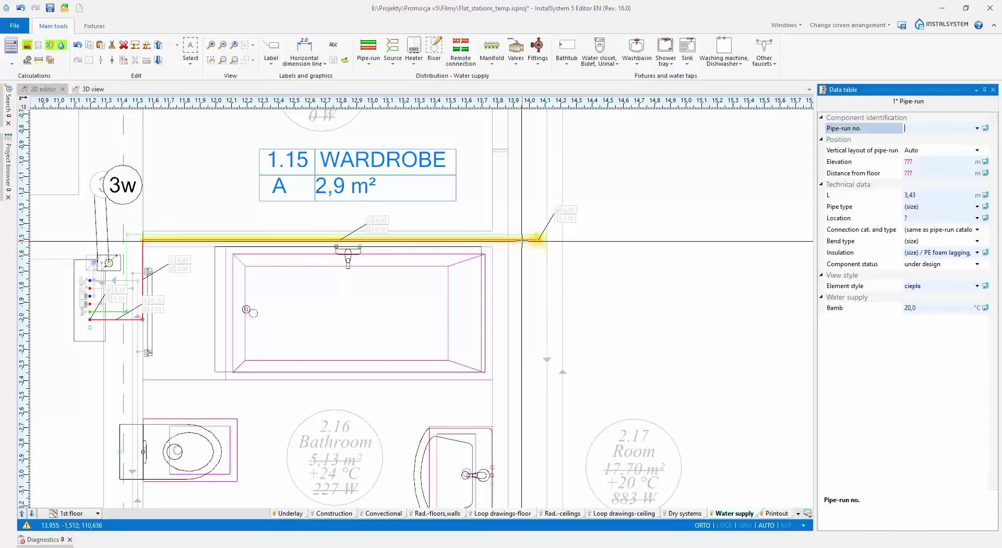
{"action": "left_click", "coordinate": [557, 271]}
{"action": "left_click_drag", "start_coordinate": [548, 279], "coordinate": [288, 209]}
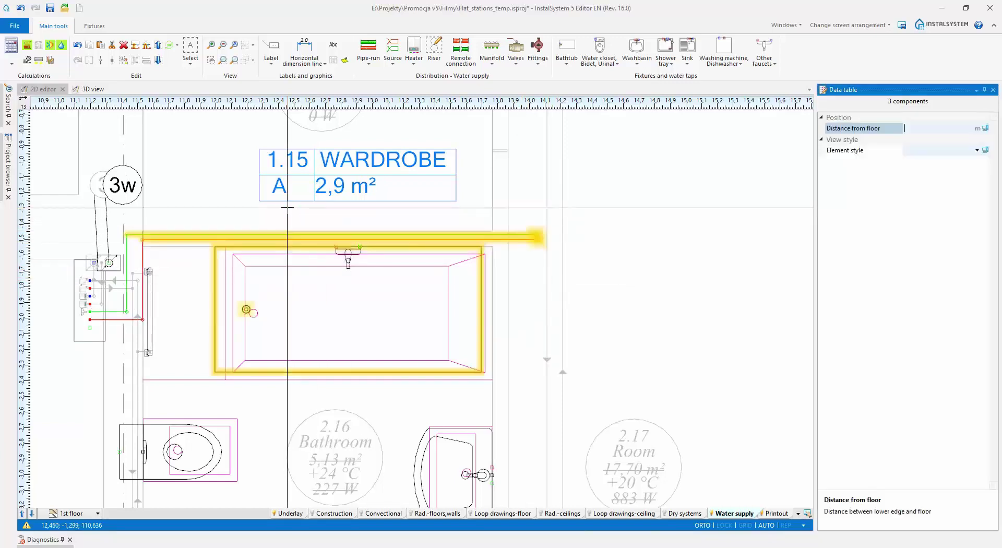
{"action": "left_click", "coordinate": [135, 46]}
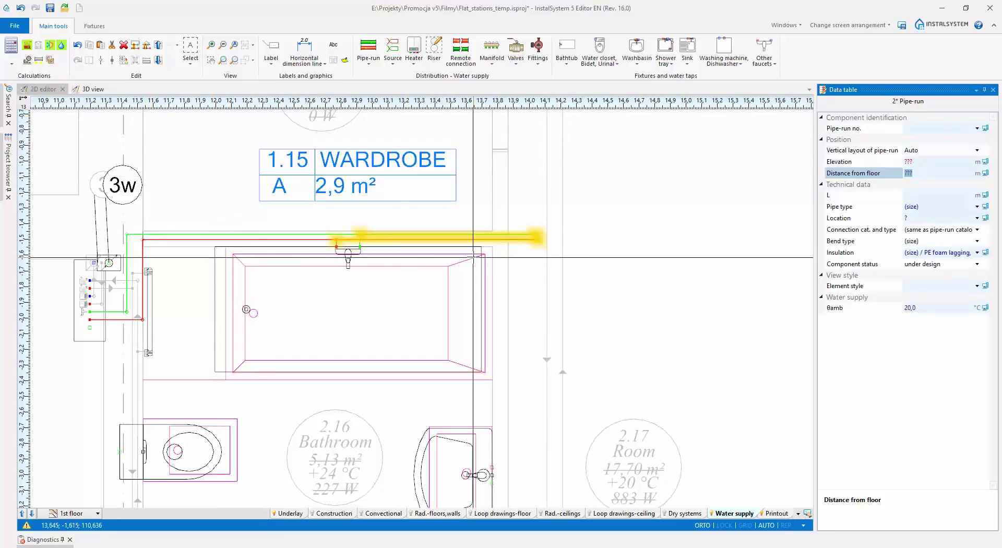
{"action": "key", "text": "Escape"}
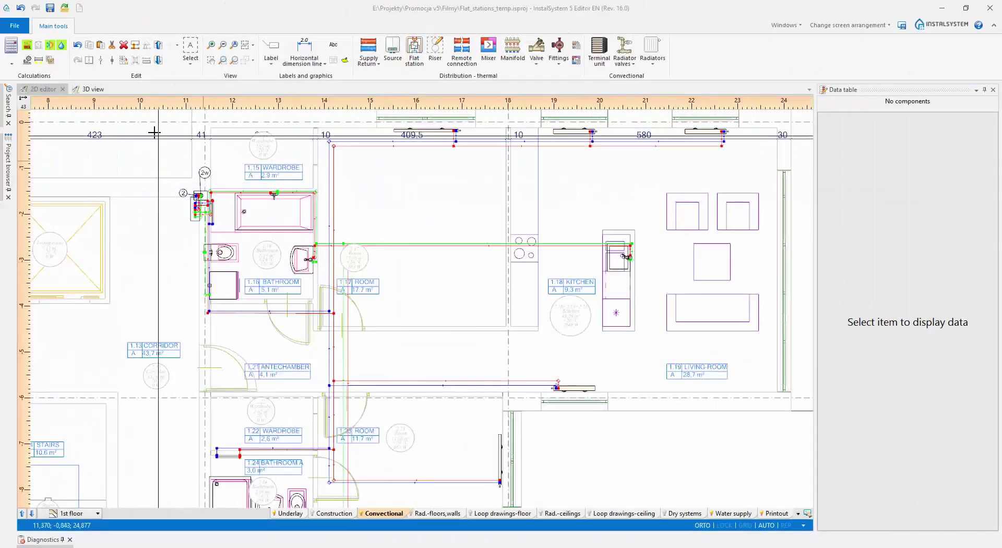
- View the conventional heating installation in 3D together with the Water supply layer
{"action": "left_click", "coordinate": [92, 89]}
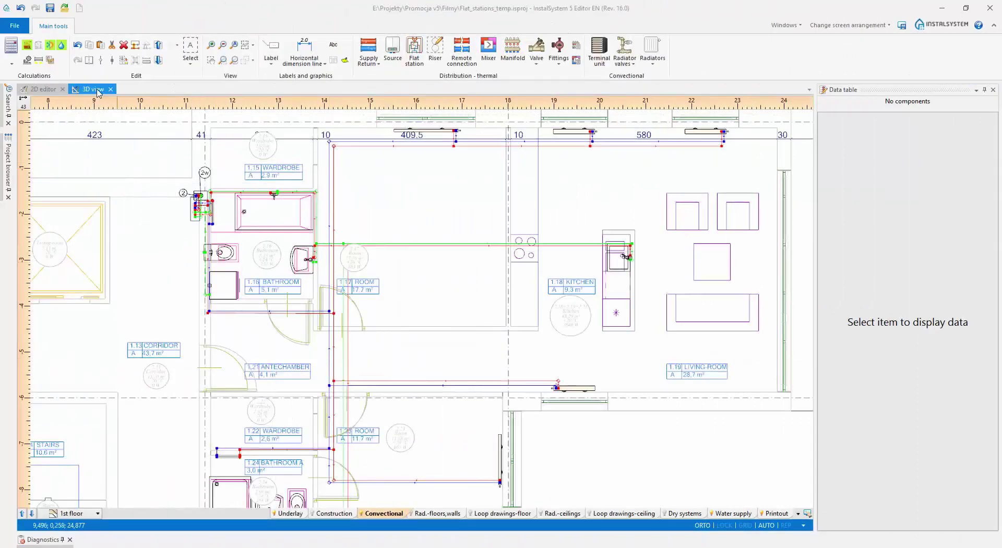
{"action": "middle_click_drag", "start_coordinate": [540, 318], "coordinate": [499, 322]}
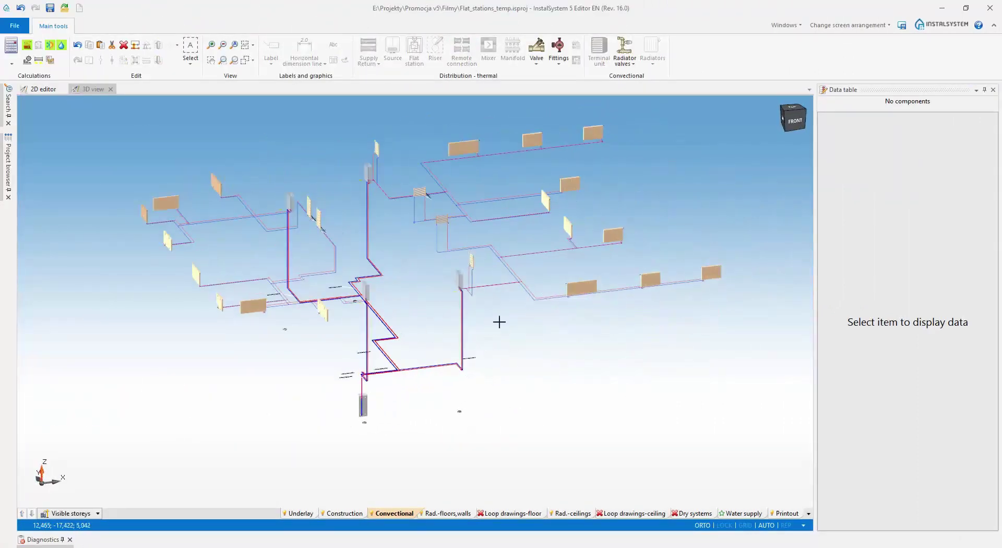
{"action": "left_click", "coordinate": [730, 515]}
{"action": "middle_click_drag", "start_coordinate": [261, 360], "coordinate": [496, 372]}
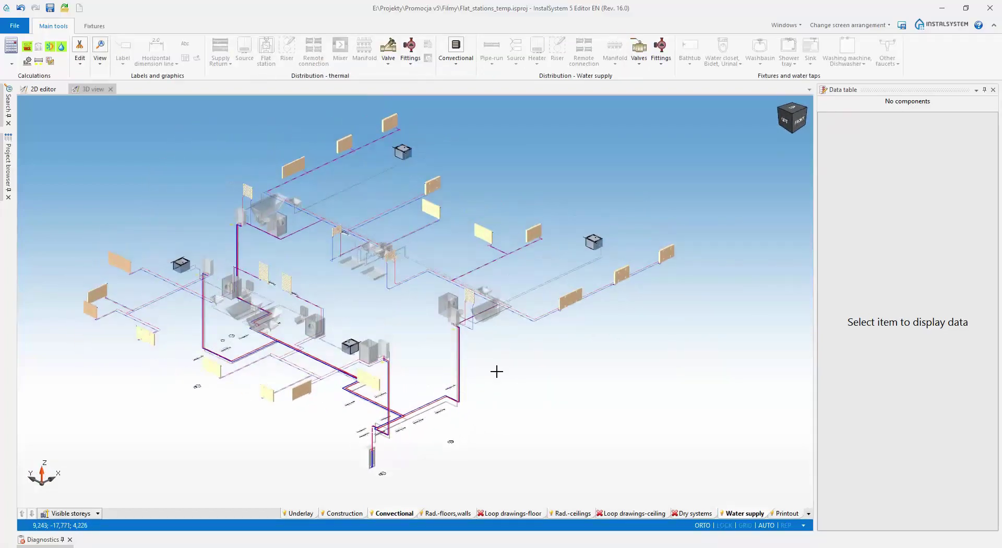
- In the storeys management of the general data, copy the 1st floor and also copy the resulting 2nd floor
{"action": "left_click", "coordinate": [848, 25]}
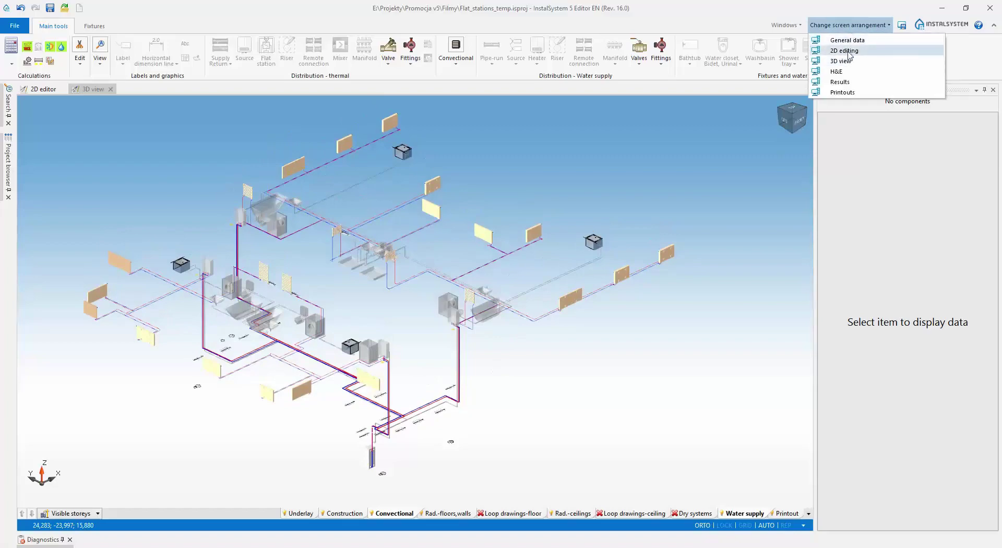
{"action": "left_click", "coordinate": [847, 41]}
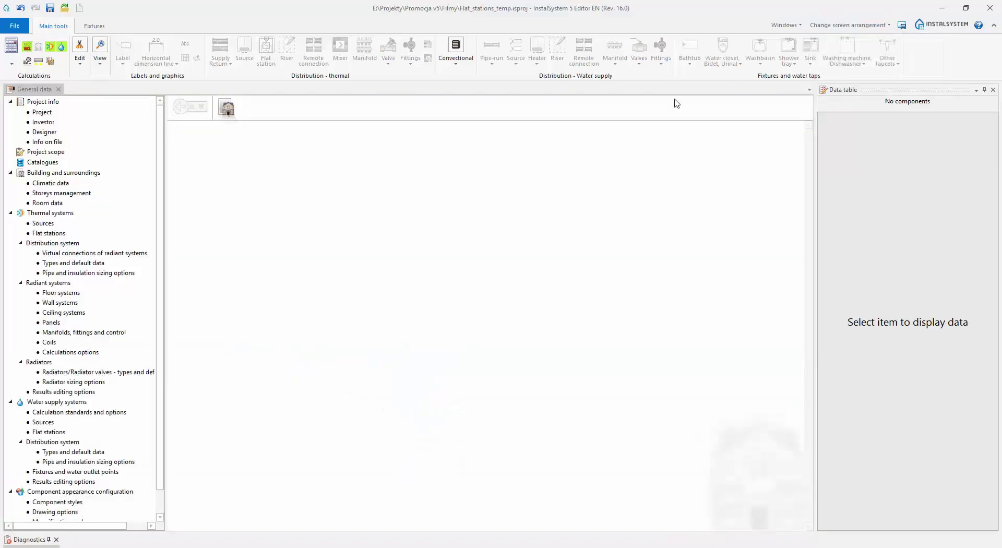
{"action": "left_click", "coordinate": [74, 193]}
{"action": "left_click", "coordinate": [217, 176]}
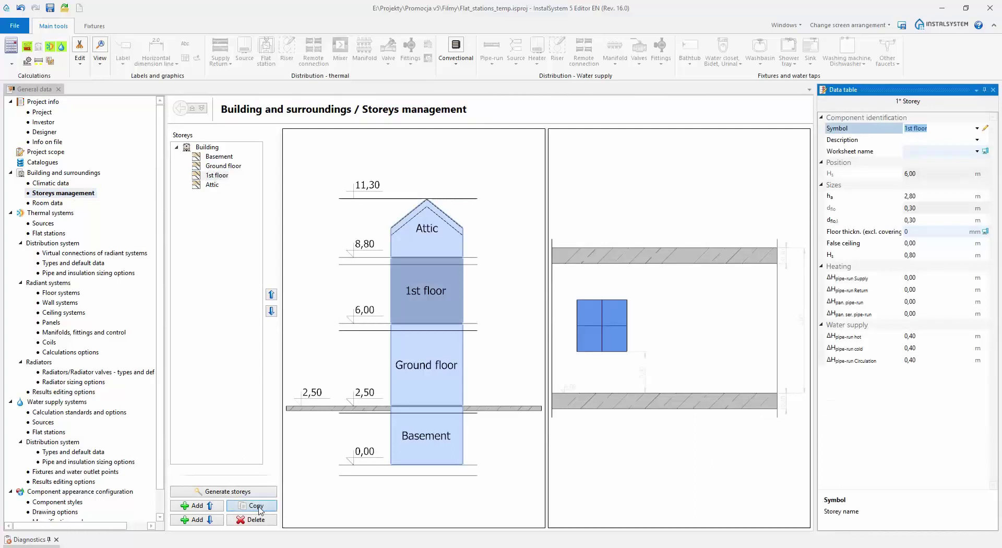
{"action": "left_click", "coordinate": [259, 507]}
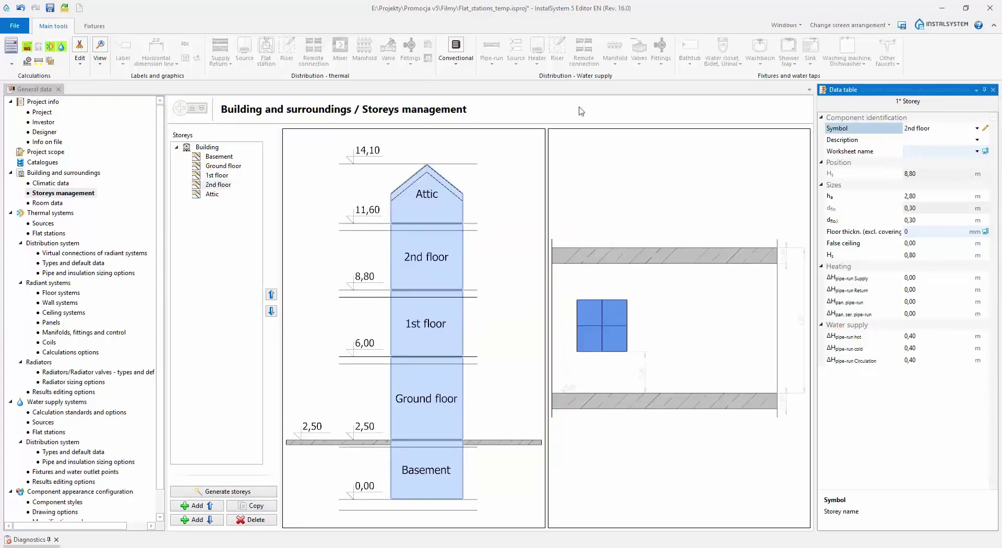
{"action": "left_click", "coordinate": [218, 184]}
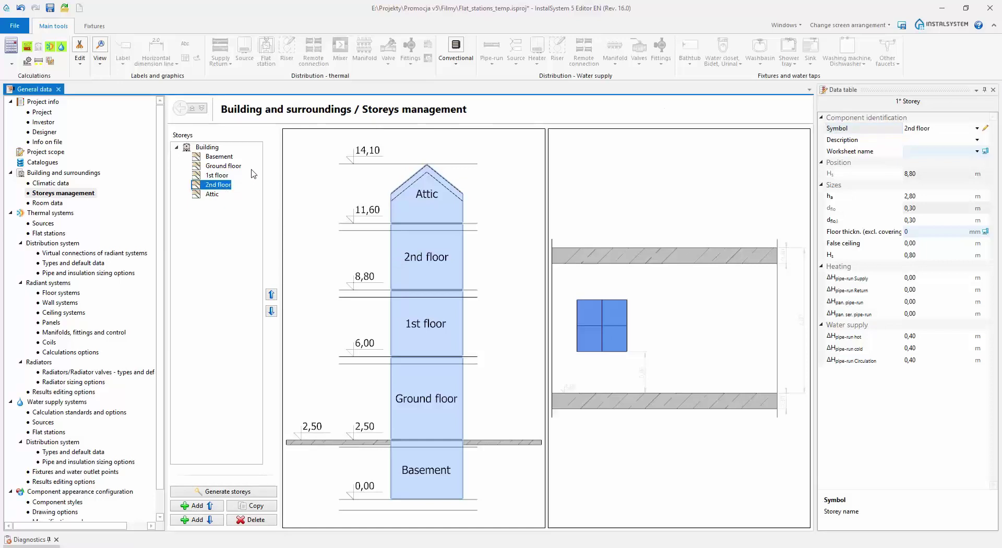
{"action": "left_click", "coordinate": [252, 506]}
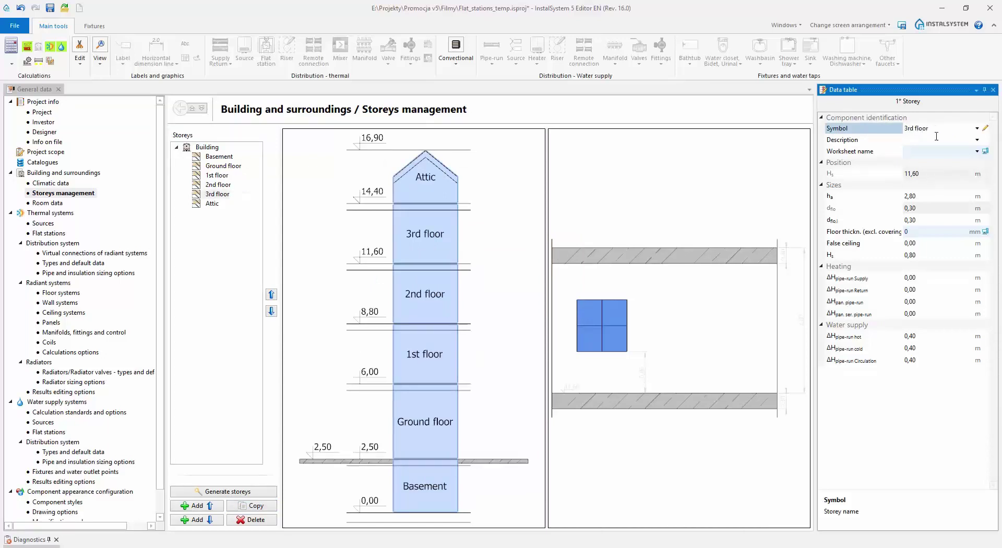
- Display the multi-storey heating and water supply installation in the 3D view
{"action": "left_click", "coordinate": [860, 25]}
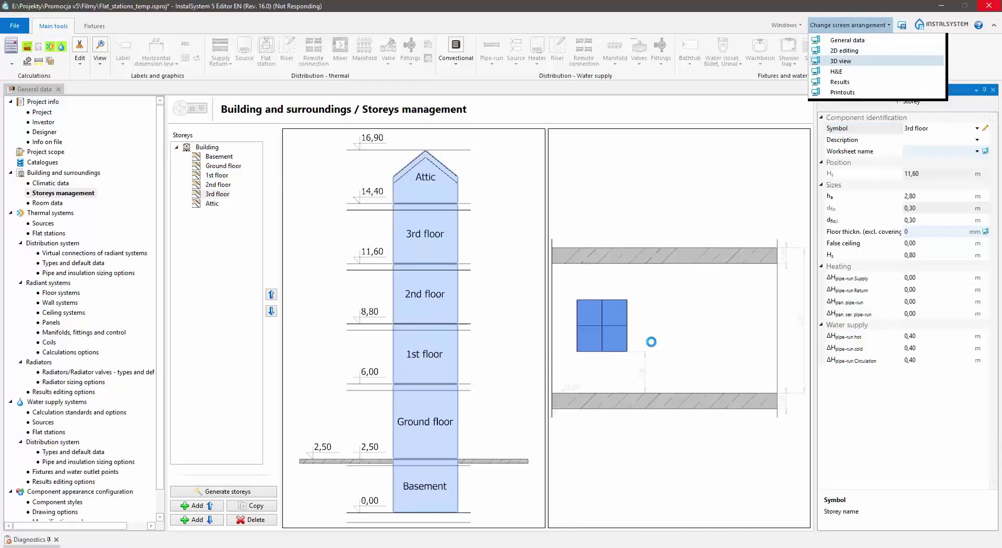
{"action": "key", "text": "Return"}
{"action": "middle_click_drag", "start_coordinate": [675, 303], "coordinate": [534, 318]}
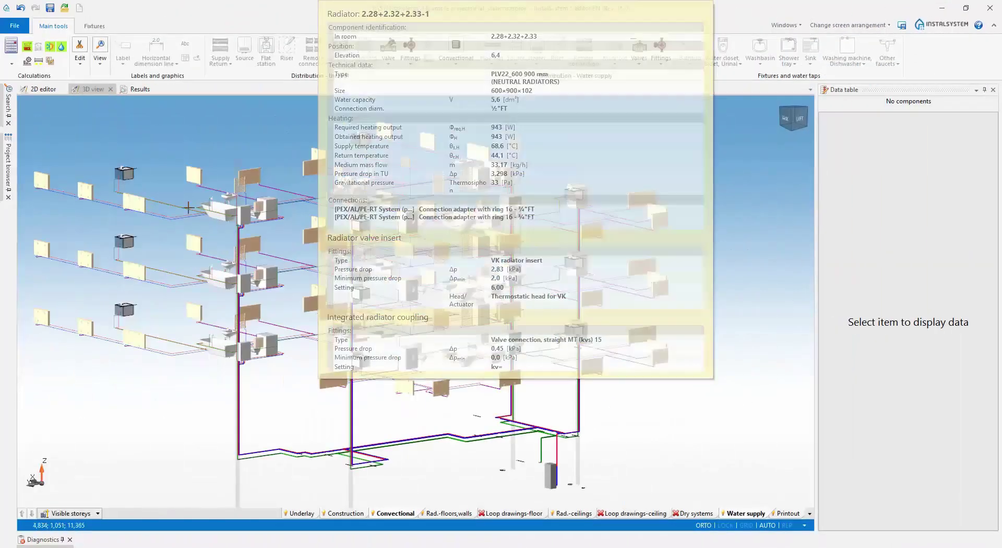
- Run the full calculation of building structure, heating systems and water supply systems and check the diagnostics
{"action": "left_click", "coordinate": [11, 63]}
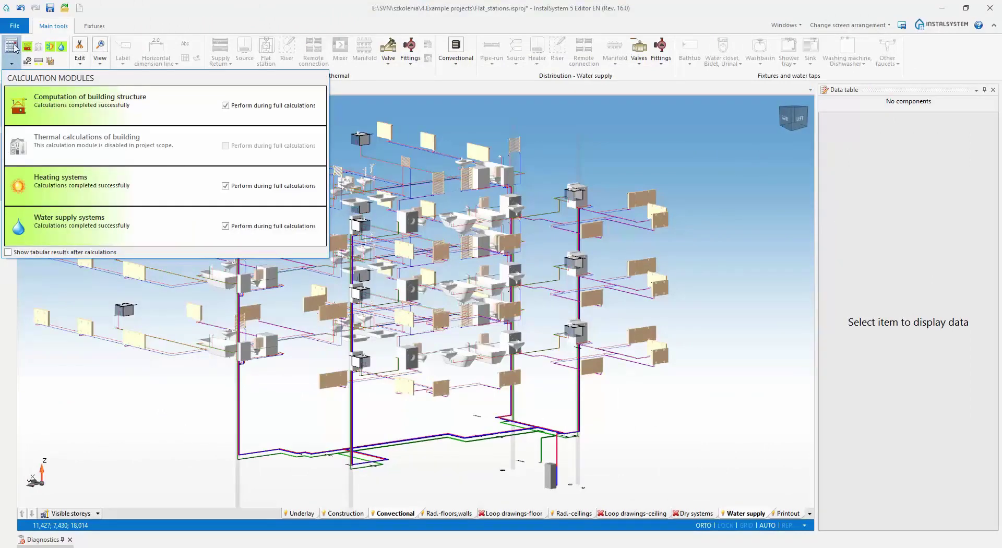
{"action": "left_click", "coordinate": [11, 46]}
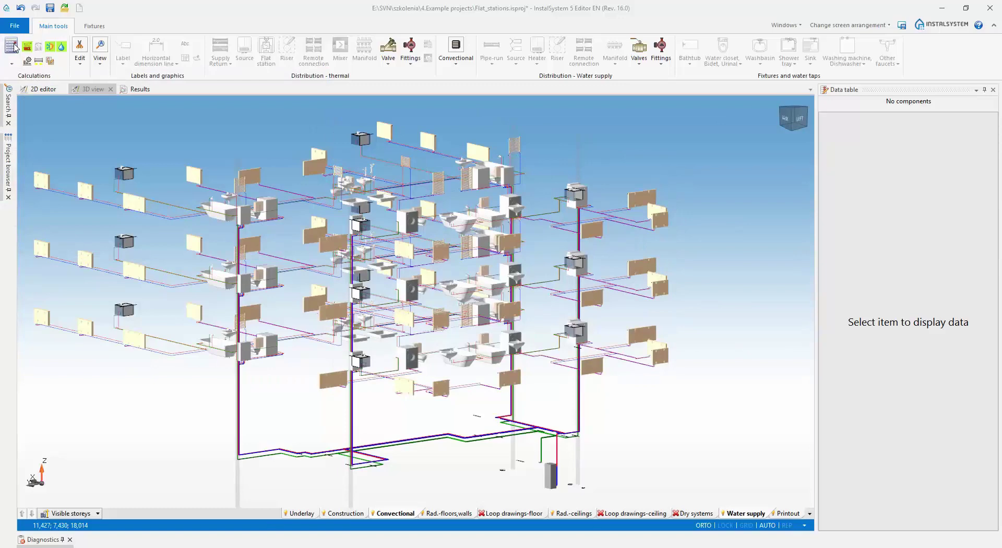
{"action": "left_click", "coordinate": [56, 543]}
{"action": "left_click", "coordinate": [55, 543]}
- Examine the calculated data of a flat station beside the bathtub in the 3D model
{"action": "scroll", "coordinate": [224, 426], "scroll_direction": "up", "scroll_amount": 4}
{"action": "scroll", "coordinate": [287, 321], "scroll_direction": "up", "scroll_amount": 5}
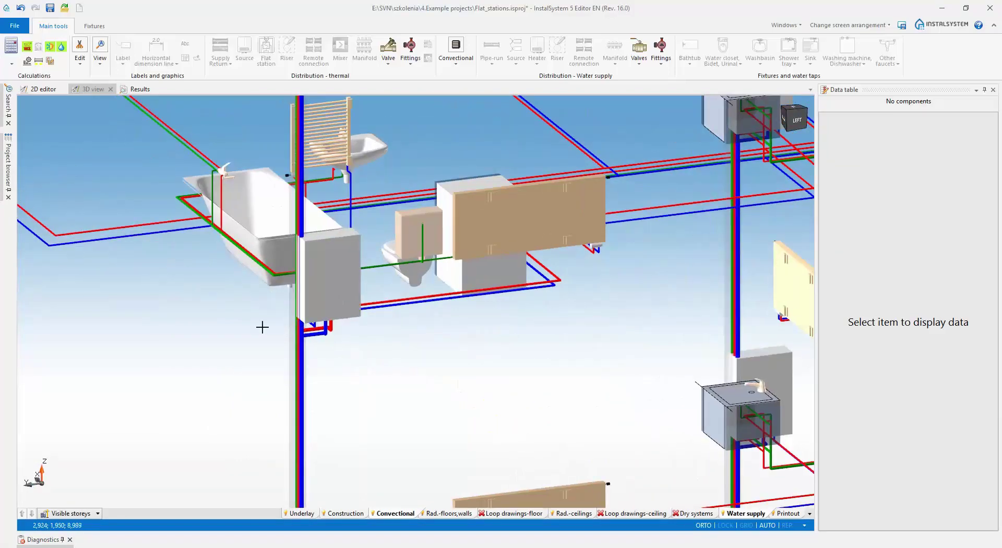
{"action": "middle_click_drag", "start_coordinate": [262, 327], "coordinate": [303, 313]}
{"action": "mouse_move", "coordinate": [372, 314]}
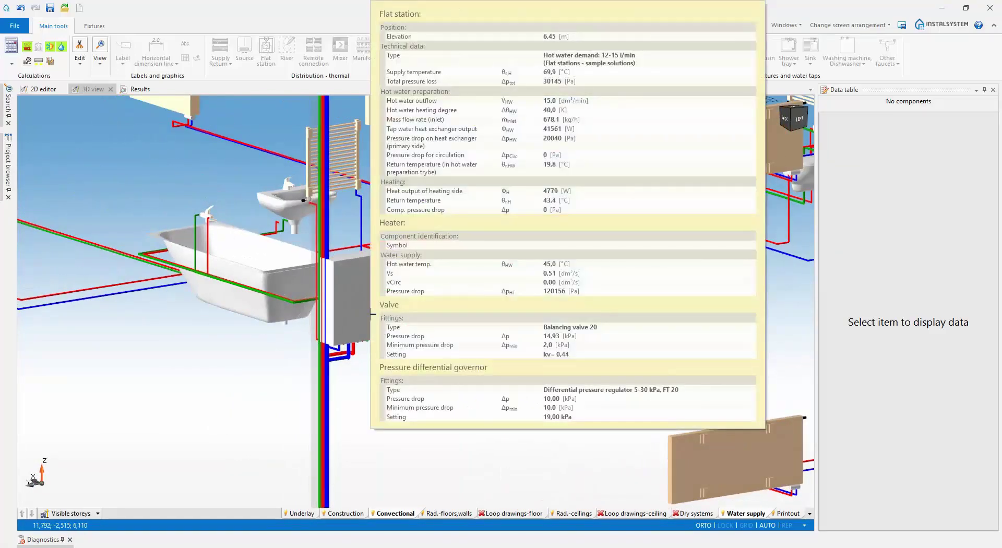
- Show the Construction layer of the whole building in 3D
{"action": "scroll", "coordinate": [297, 331], "scroll_direction": "down", "scroll_amount": 10}
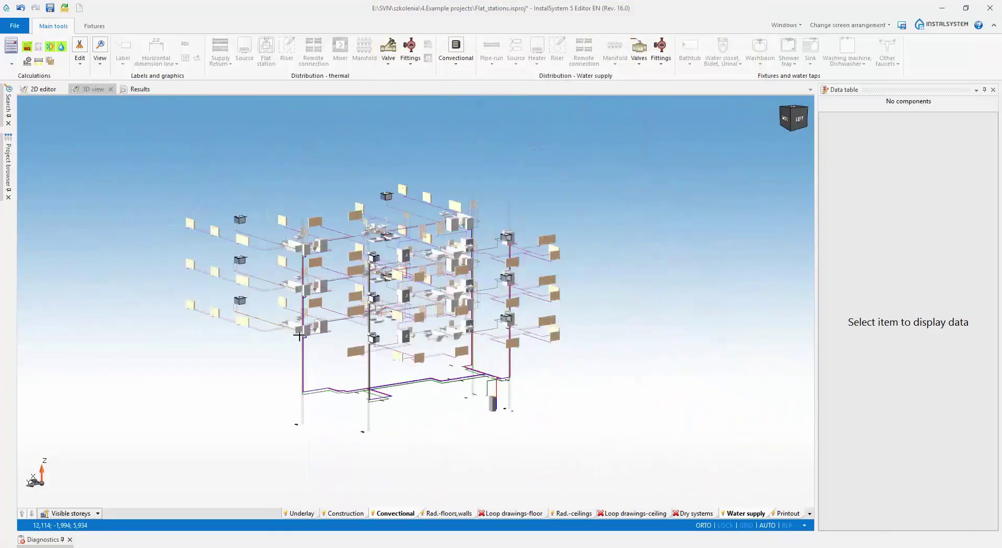
{"action": "left_click", "coordinate": [344, 514]}
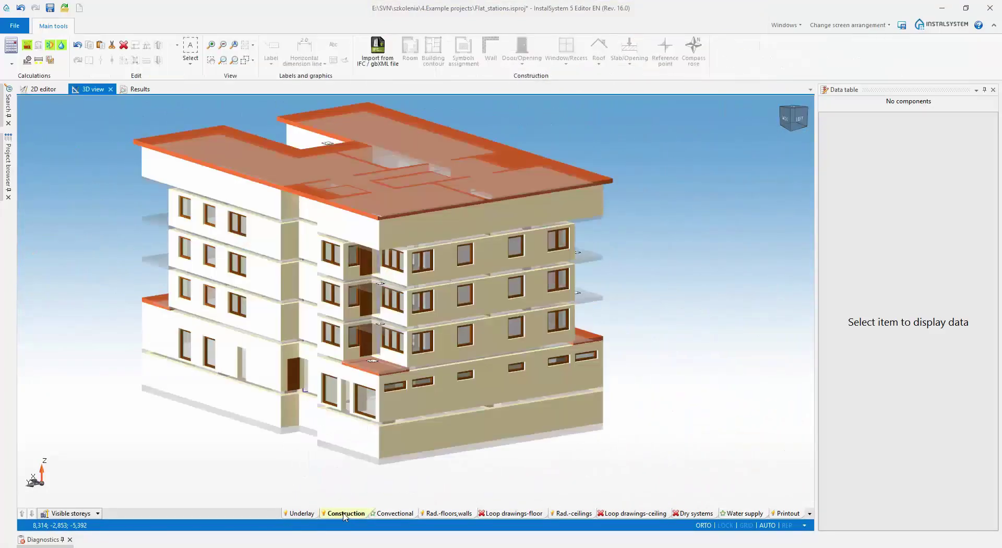
{"action": "mouse_move", "coordinate": [364, 380]}
{"action": "middle_mouse_down"}
{"action": "mouse_move", "coordinate": [284, 371]}
{"action": "mouse_move", "coordinate": [376, 381]}
{"action": "middle_mouse_up"}
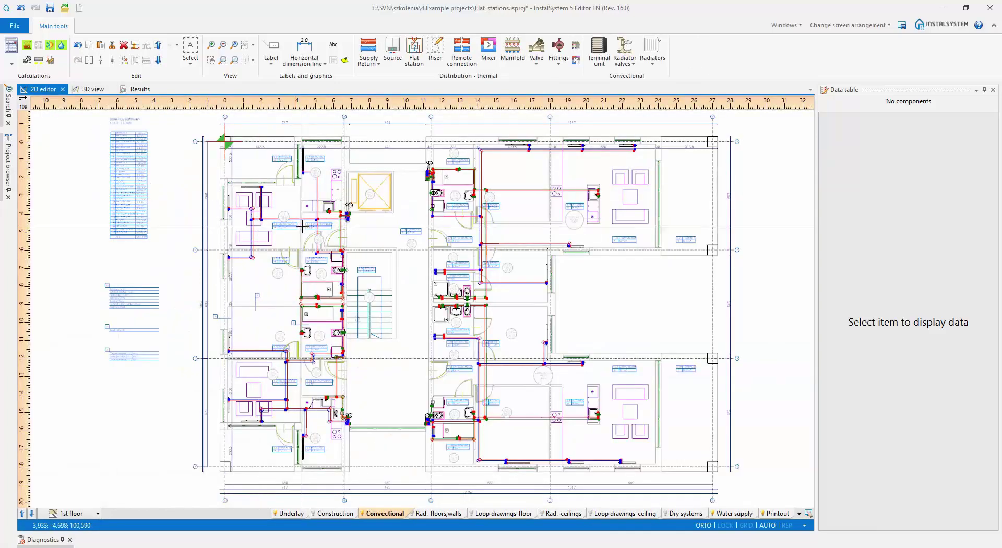
- On the 1st floor plan, add a floating label to the return pipe-run of the flat station beside antechamber 1.4
{"action": "scroll", "coordinate": [336, 227], "scroll_direction": "up", "scroll_amount": 3}
{"action": "scroll", "coordinate": [336, 228], "scroll_direction": "up", "scroll_amount": 10}
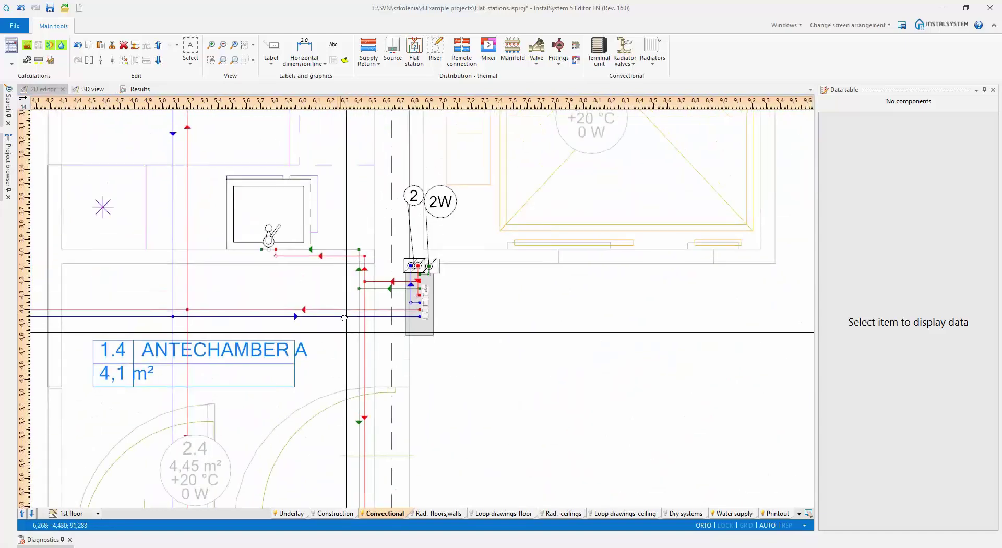
{"action": "mouse_move", "coordinate": [479, 354]}
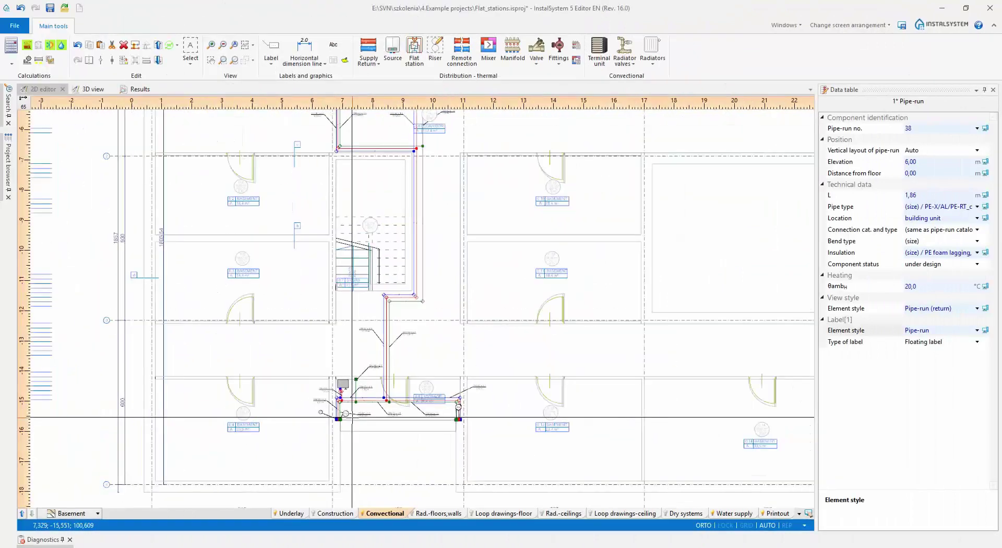
- On the Basement plan, add a floating label to the heat source and place it up and to the side of the plate exchanger
{"action": "scroll", "coordinate": [352, 416], "scroll_direction": "up", "scroll_amount": 5}
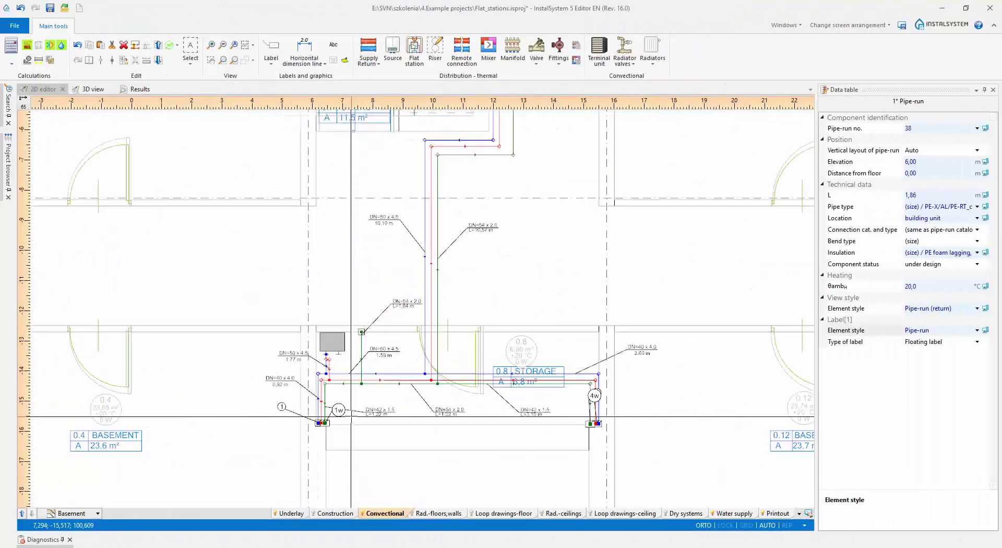
{"action": "mouse_move", "coordinate": [313, 274]}
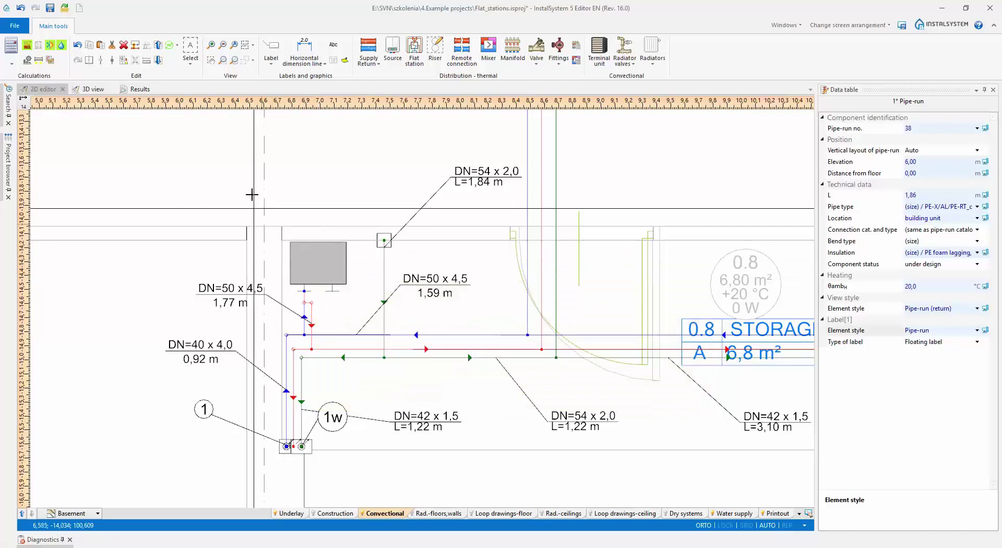
{"action": "left_click", "coordinate": [270, 45]}
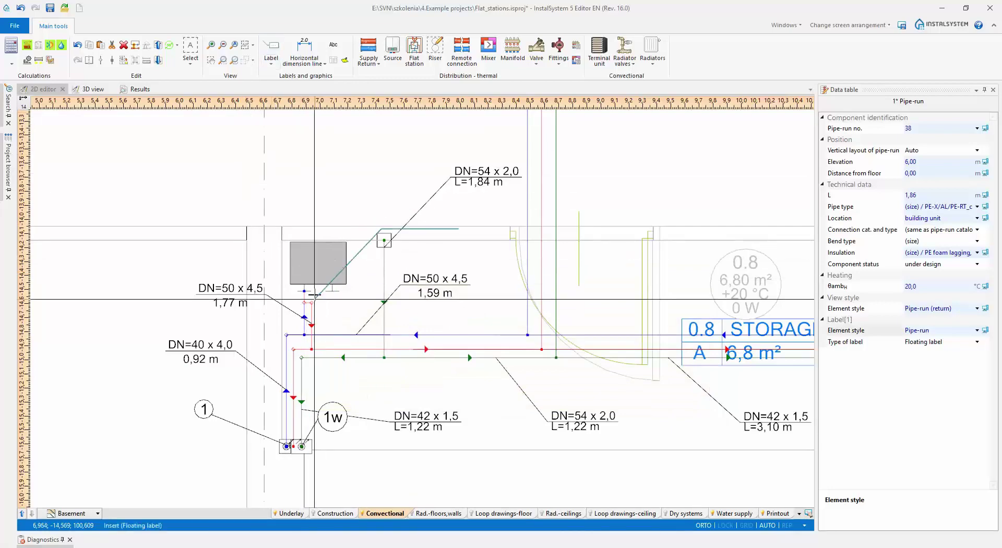
{"action": "left_click", "coordinate": [317, 261]}
{"action": "left_click_drag", "start_coordinate": [332, 206], "coordinate": [210, 190]}
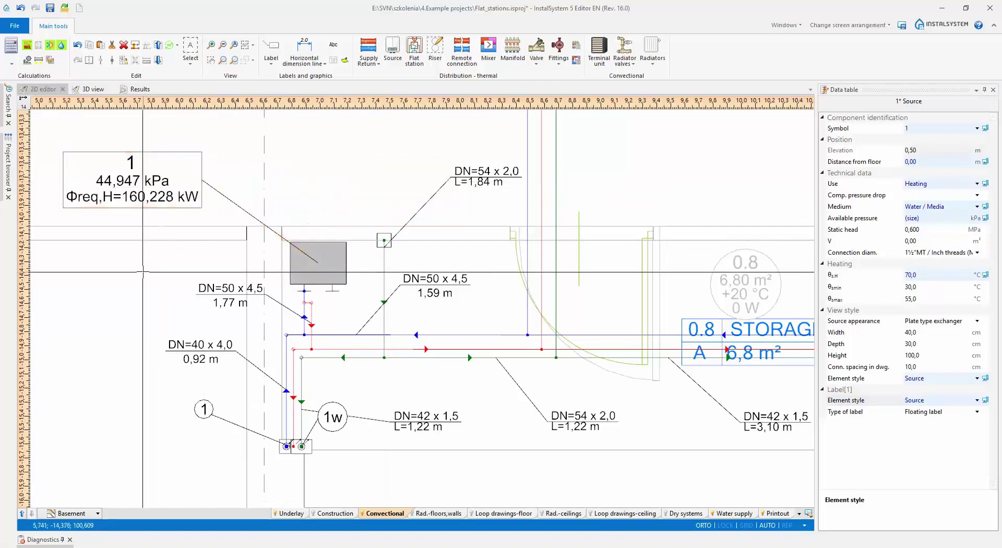
{"action": "key", "text": "Escape"}
- Review the general heating results in the calculation results and open the list of flat stations
{"action": "left_click", "coordinate": [139, 89]}
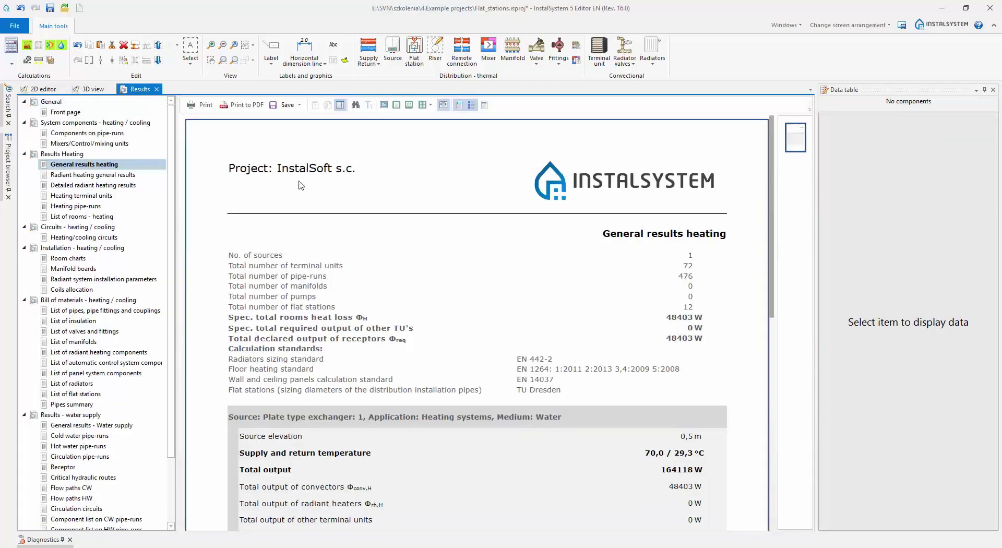
{"action": "scroll", "coordinate": [432, 302], "scroll_direction": "down", "scroll_amount": 2}
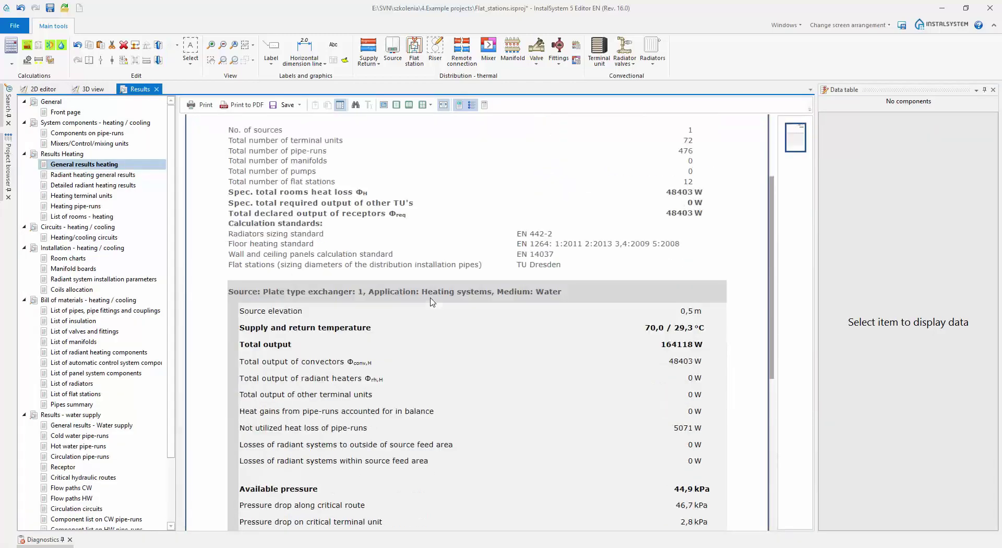
{"action": "scroll", "coordinate": [432, 302], "scroll_direction": "down", "scroll_amount": 1}
{"action": "scroll", "coordinate": [432, 302], "scroll_direction": "down", "scroll_amount": 2}
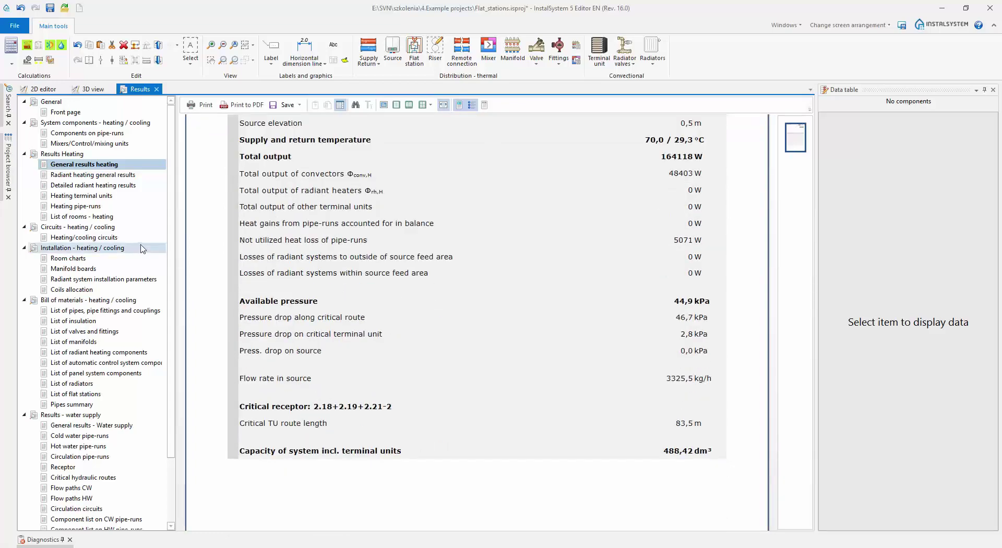
{"action": "left_click", "coordinate": [62, 395]}
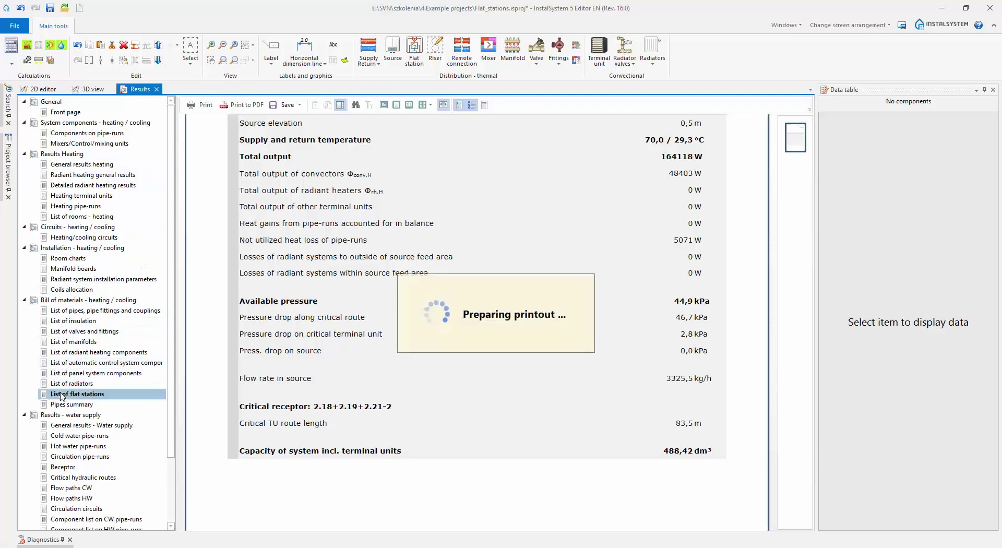